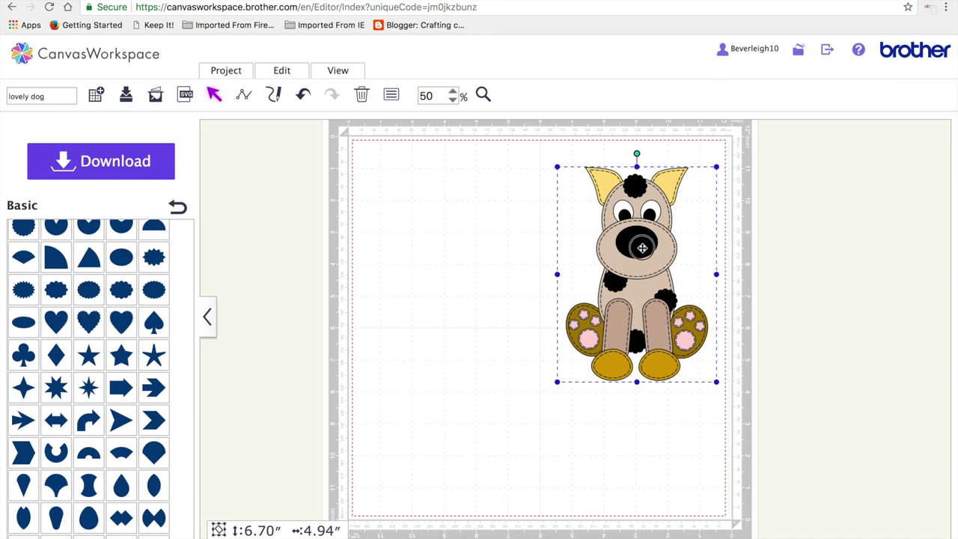
Drag the completed sitting dog off the cutting mat to the right side of the workspace
drag(647, 247, 831, 218)
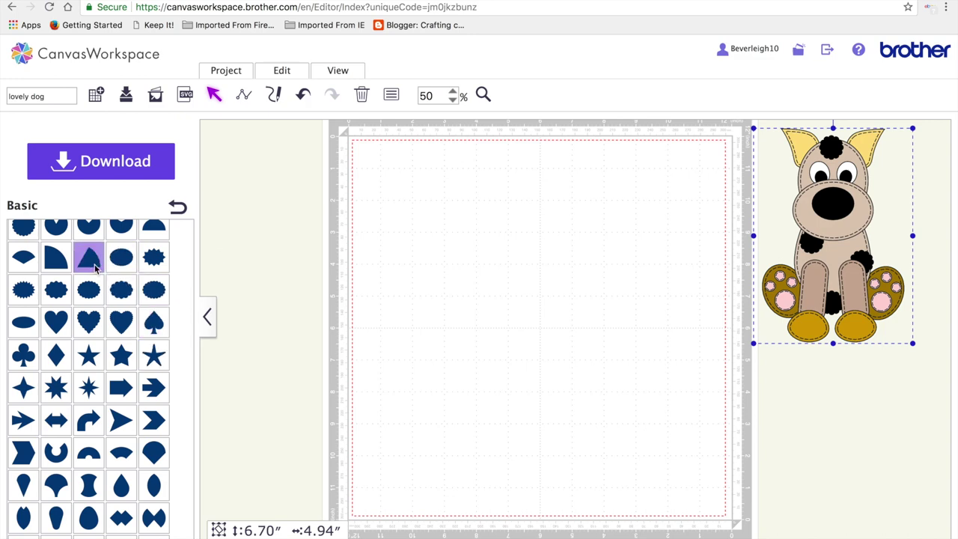
Place a Basic shapes ellipse on the mat and show its properties panel
drag(121, 257, 444, 220)
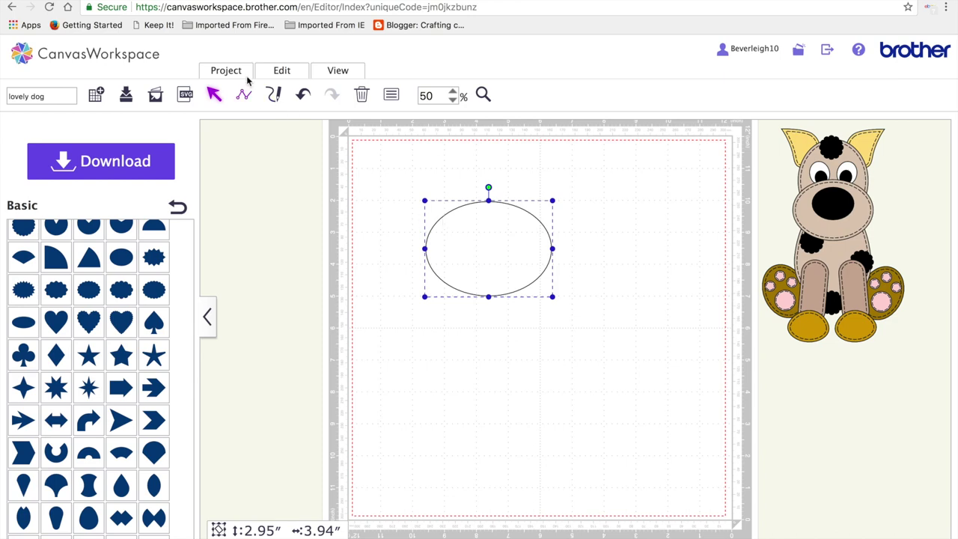
click(335, 72)
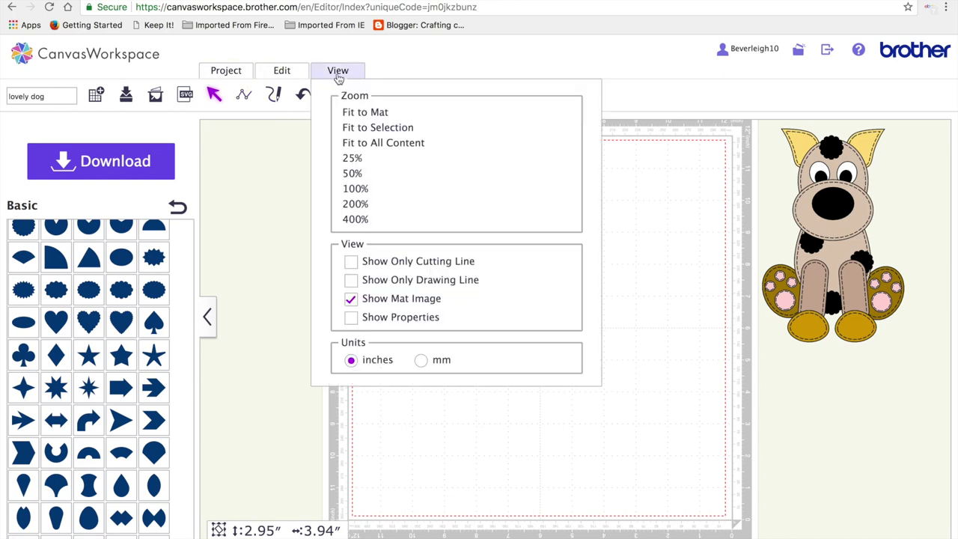
click(391, 317)
drag(789, 324, 272, 151)
drag(502, 239, 561, 239)
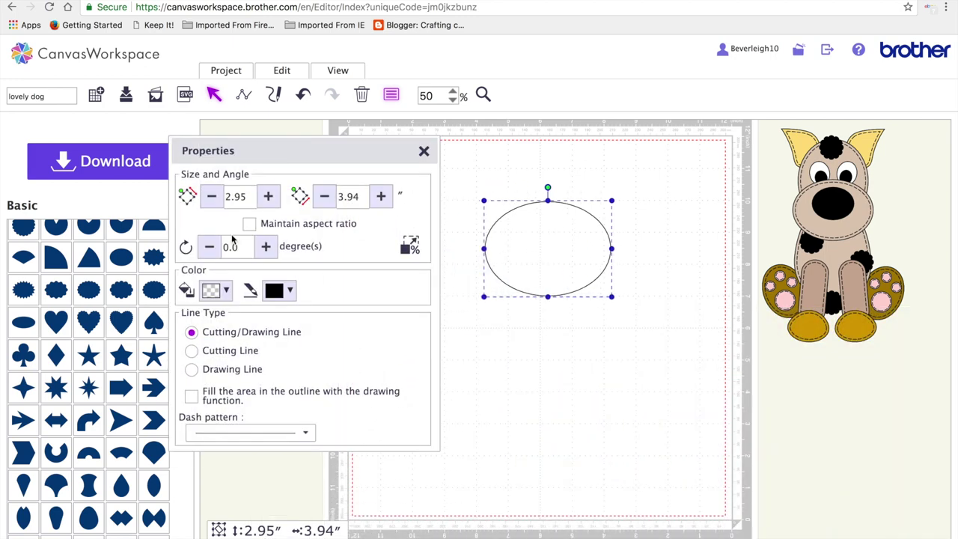
Size the ellipse 2.60 in tall by 2.20 in wide, fill it tan, and move it up-left
click(252, 195)
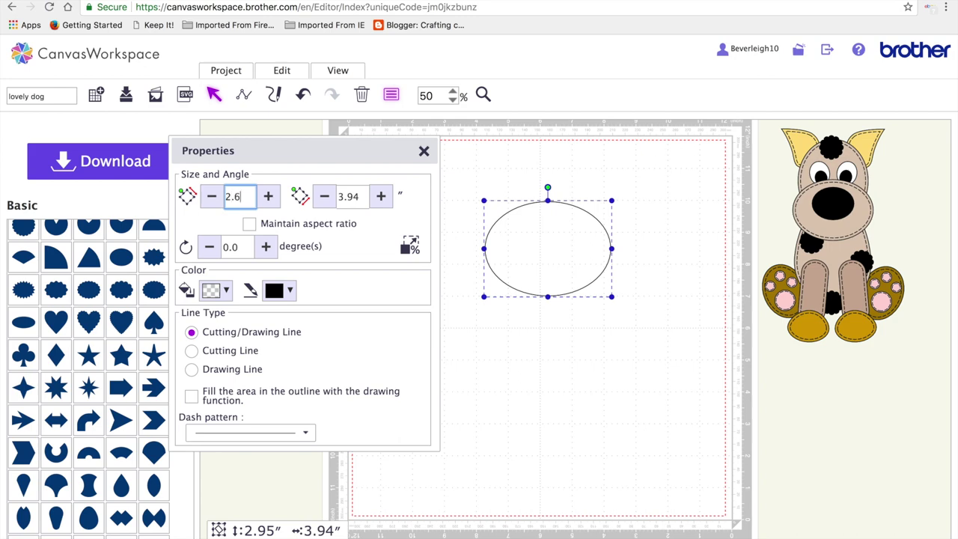
text(2.6)
click(346, 196)
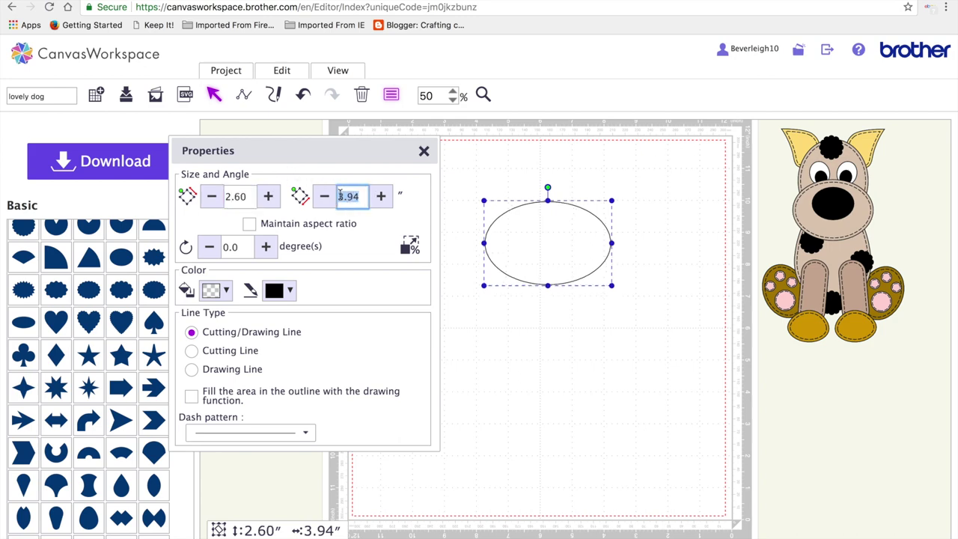
text(2.2)
key(Return)
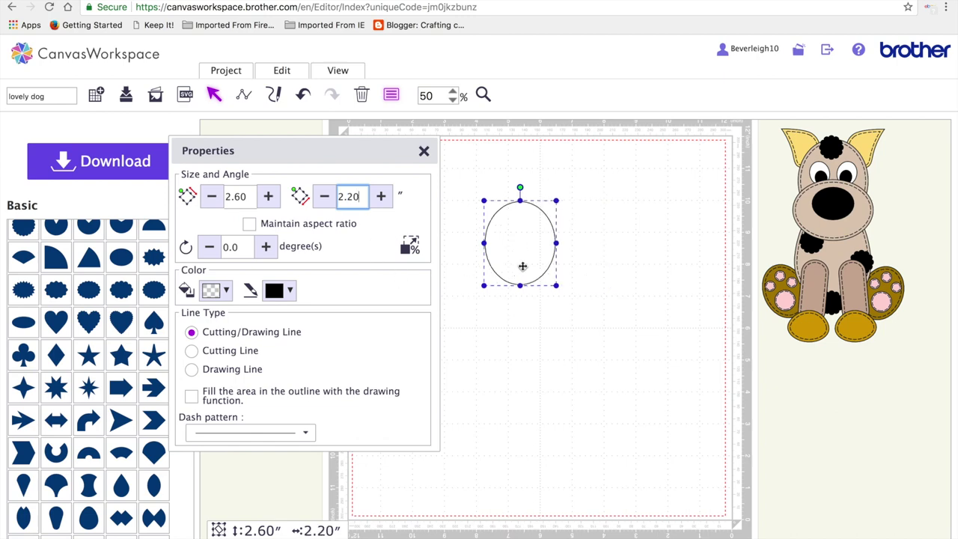
click(217, 290)
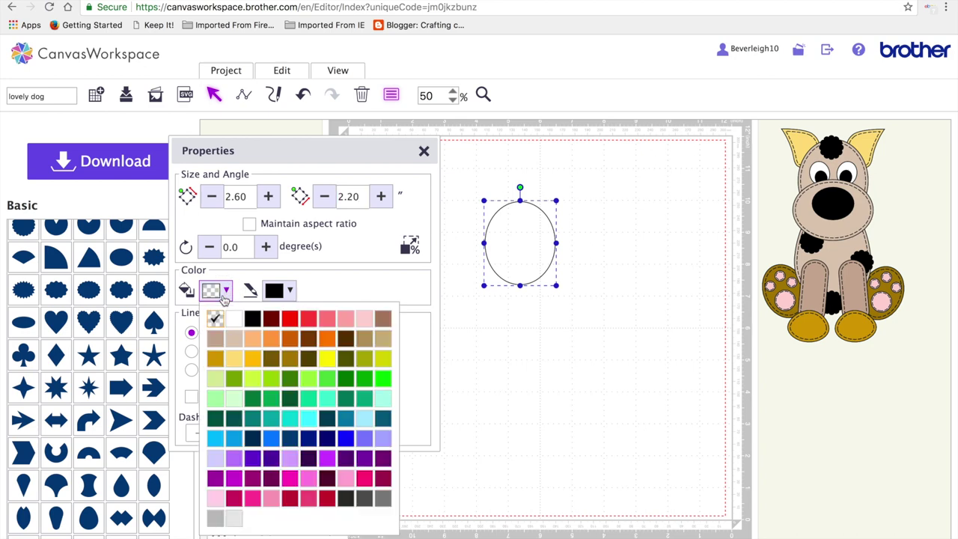
click(384, 338)
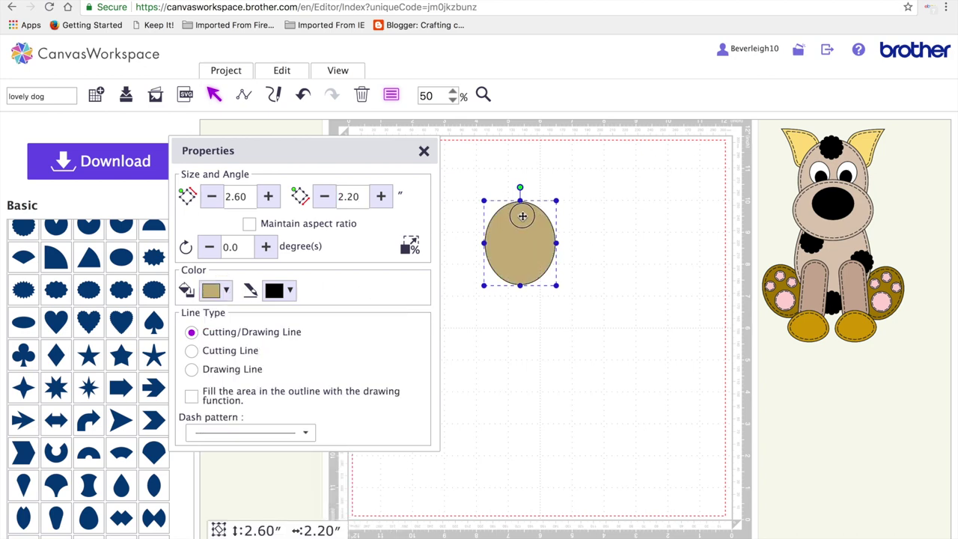
drag(520, 217, 488, 185)
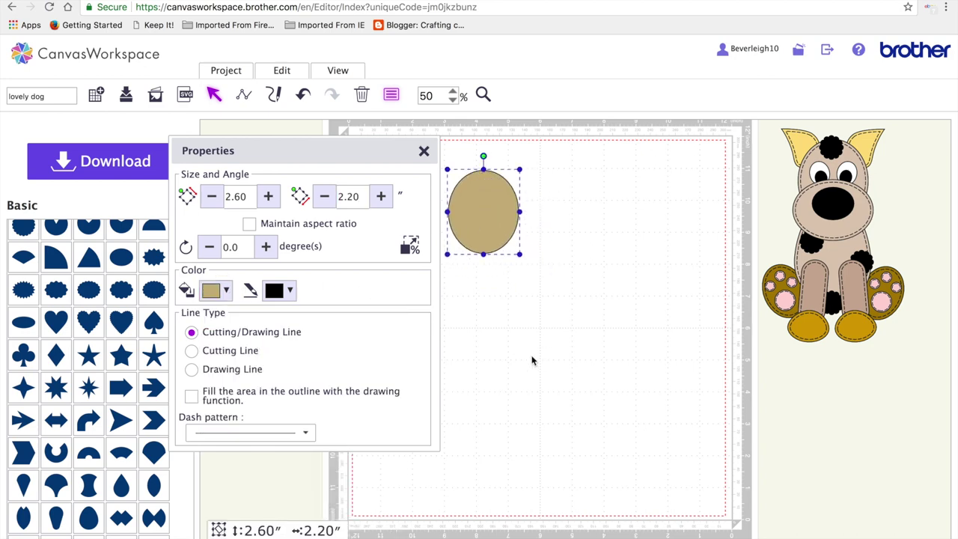
Paste a copy of the tan ellipse and resize it to 1.91 in tall by 2.52 in wide
key(ctrl+c)
key(ctrl+v)
drag(529, 235, 603, 247)
mouse_move(242, 196)
mouse_down()
mouse_move(215, 194)
mouse_move(225, 196)
mouse_up()
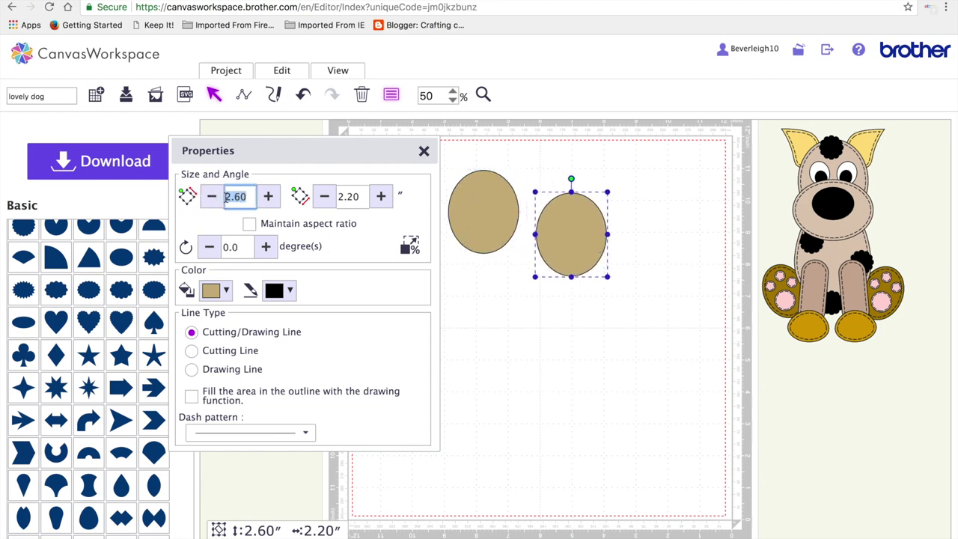
text(1.91)
drag(359, 196, 338, 198)
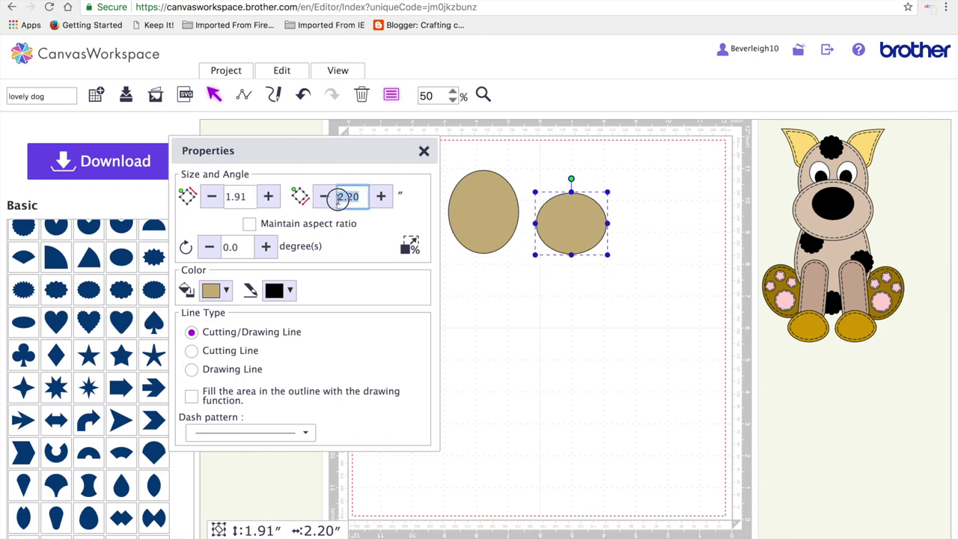
text(2.52)
key(Return)
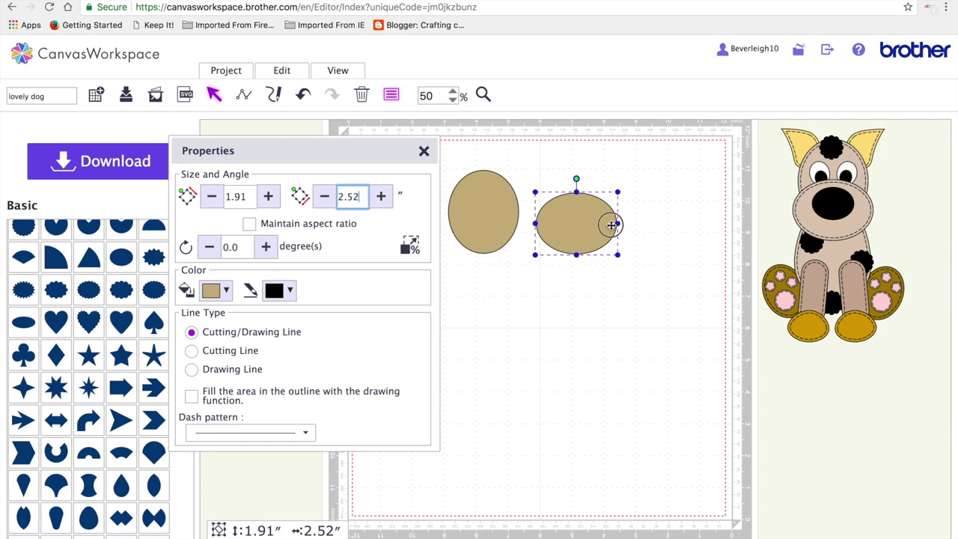
Overlap the wide ellipse under the first and align the two on their centres
drag(611, 223, 517, 237)
drag(447, 140, 554, 271)
click(292, 75)
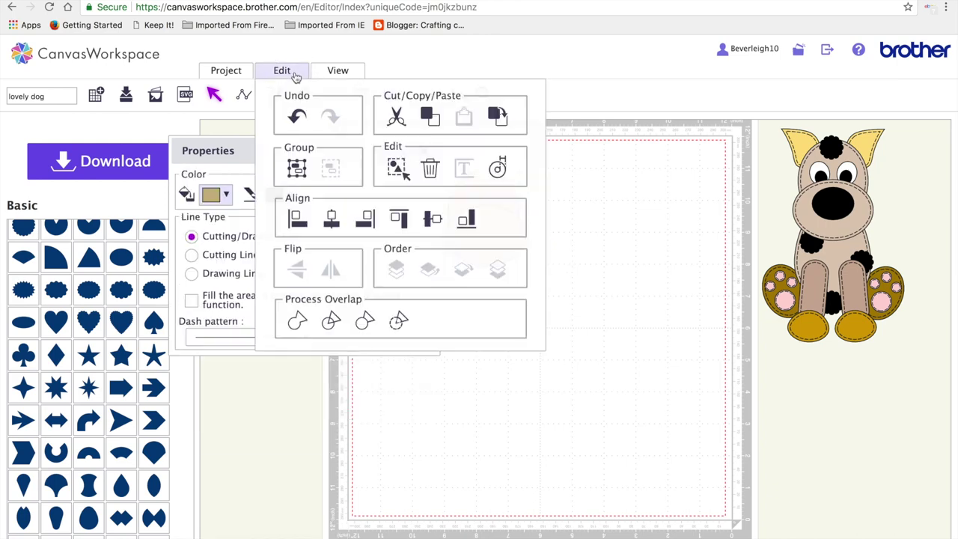
click(340, 225)
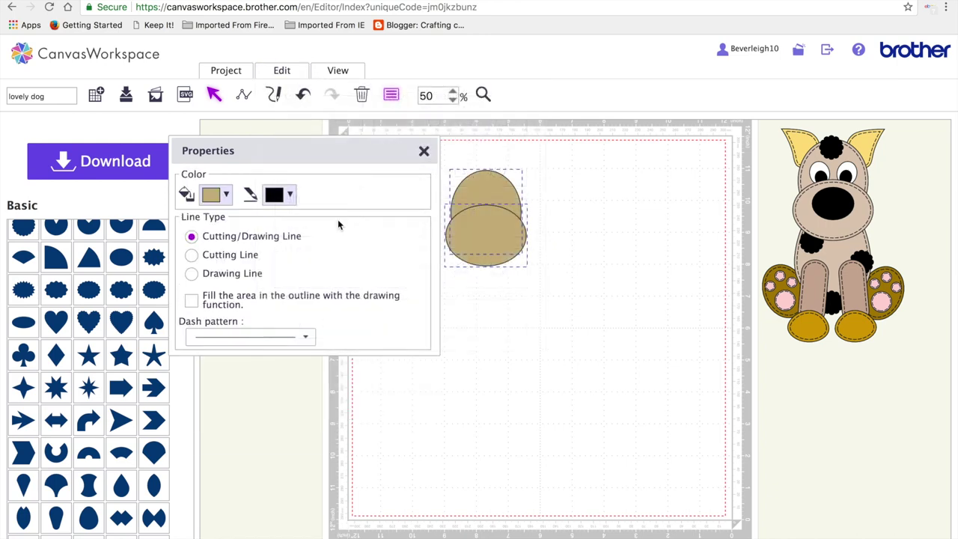
click(570, 259)
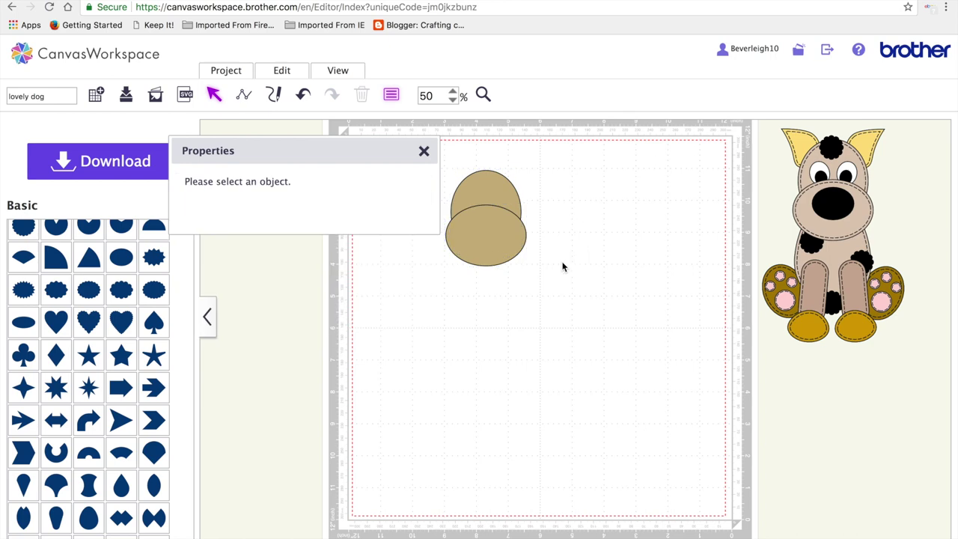
click(477, 236)
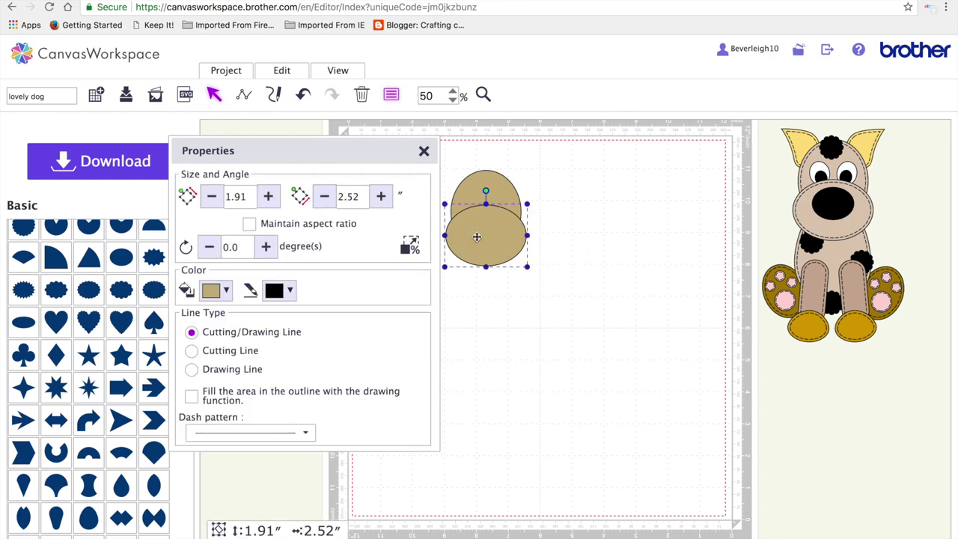
Make a black 1.02 × 1.31 in copy of the wide ellipse and set it on the lower head as the nose
drag(477, 237, 595, 218)
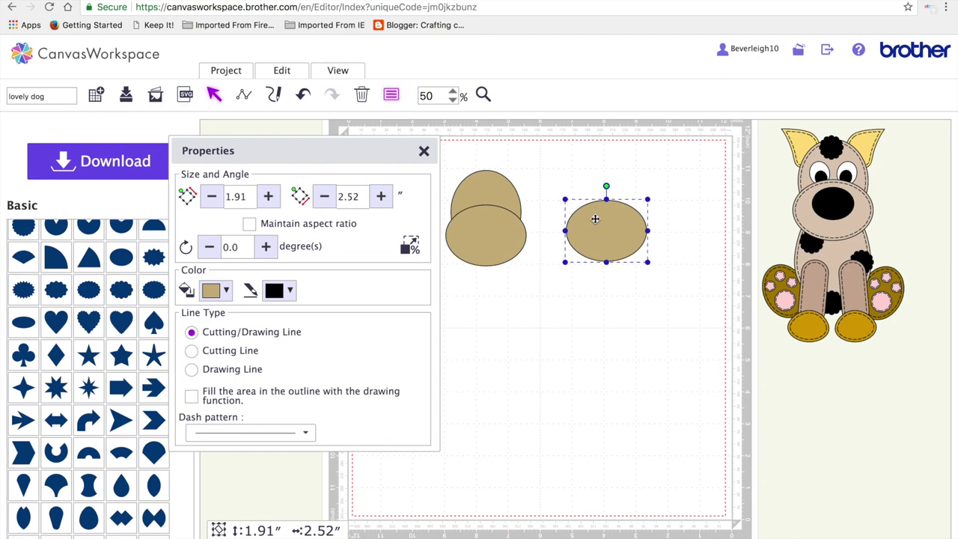
double_click(236, 196)
text(1.02)
click(365, 196)
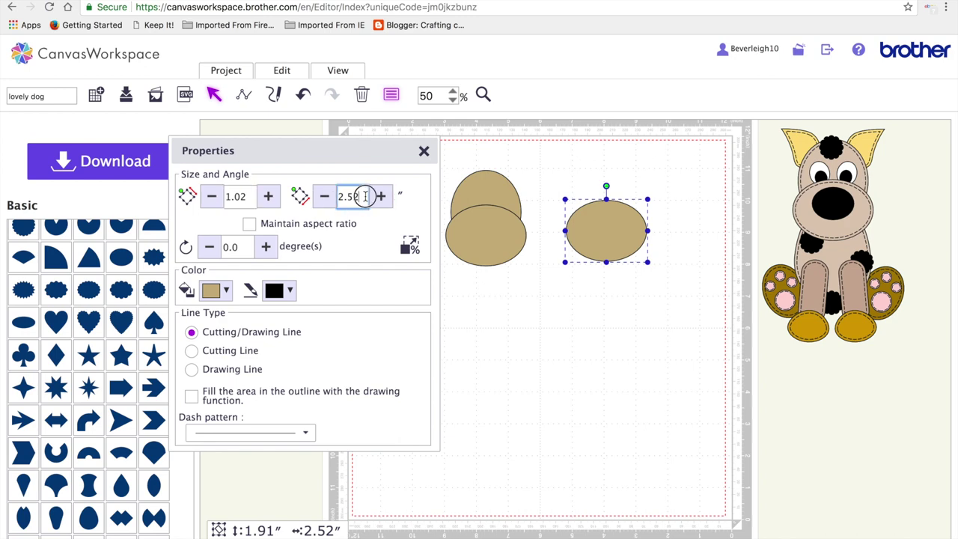
key(Return)
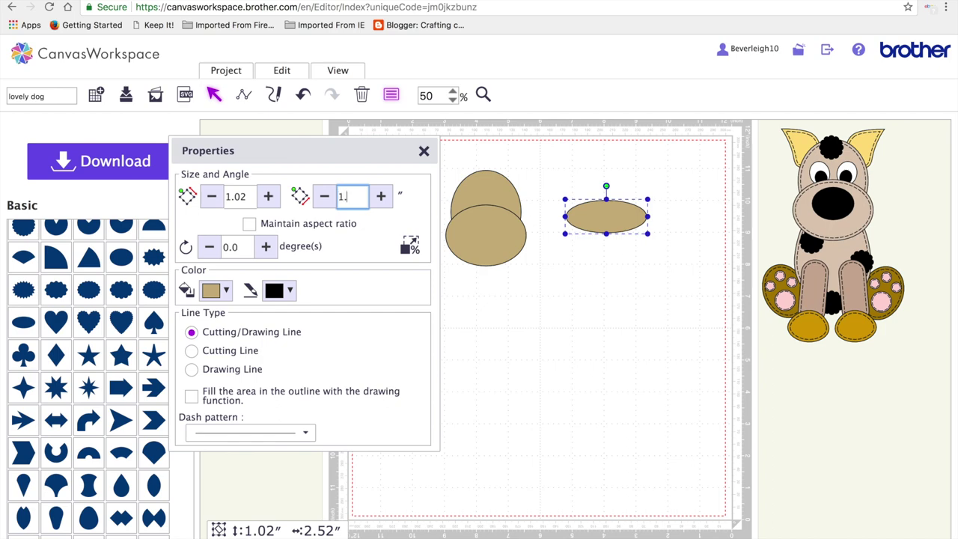
key(Return)
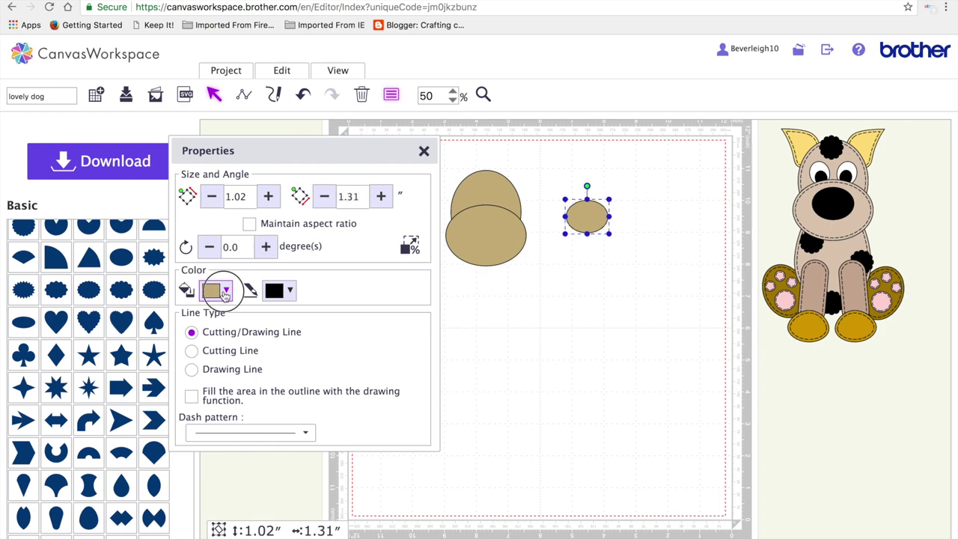
click(225, 290)
click(259, 321)
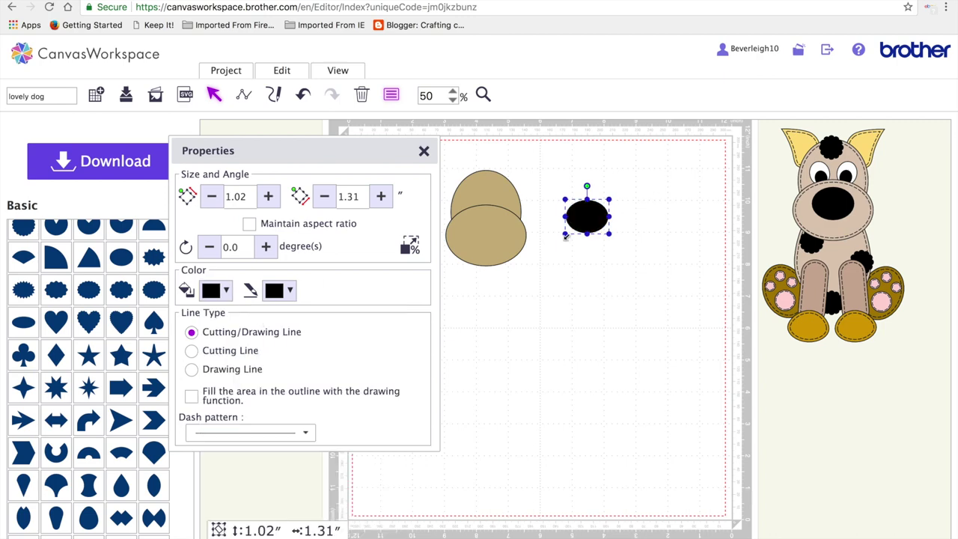
drag(585, 217, 483, 227)
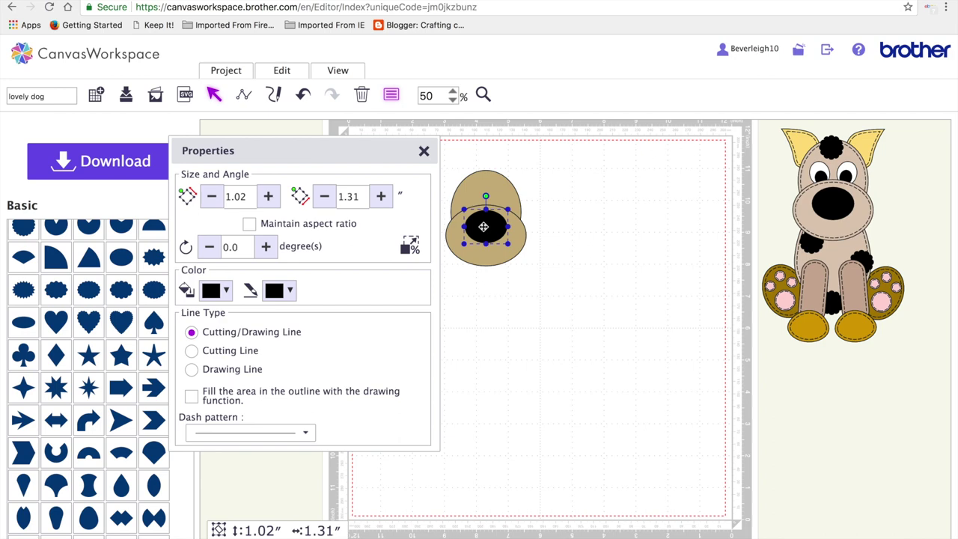
click(613, 232)
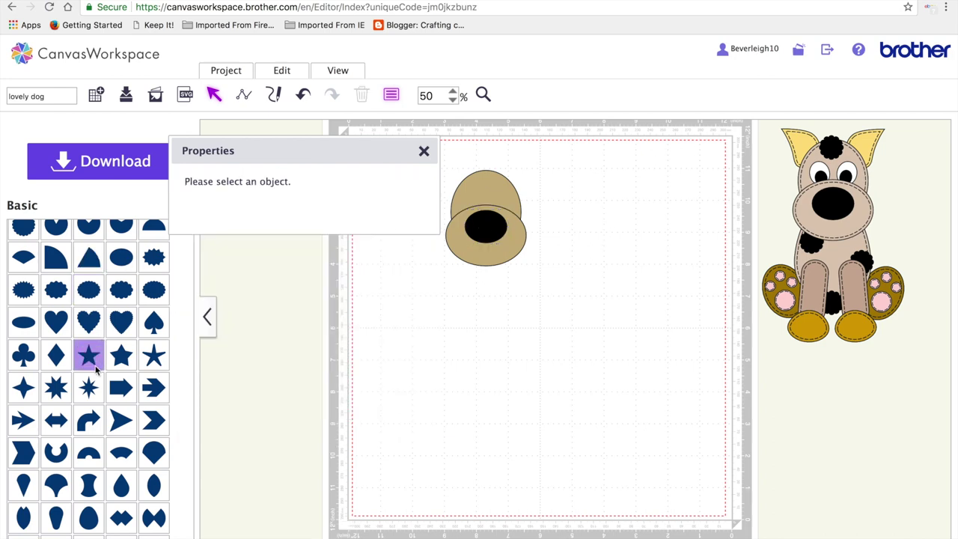
Add an egg shape sized 3.08 in tall by 2.40 in wide with a tan fill
click(89, 525)
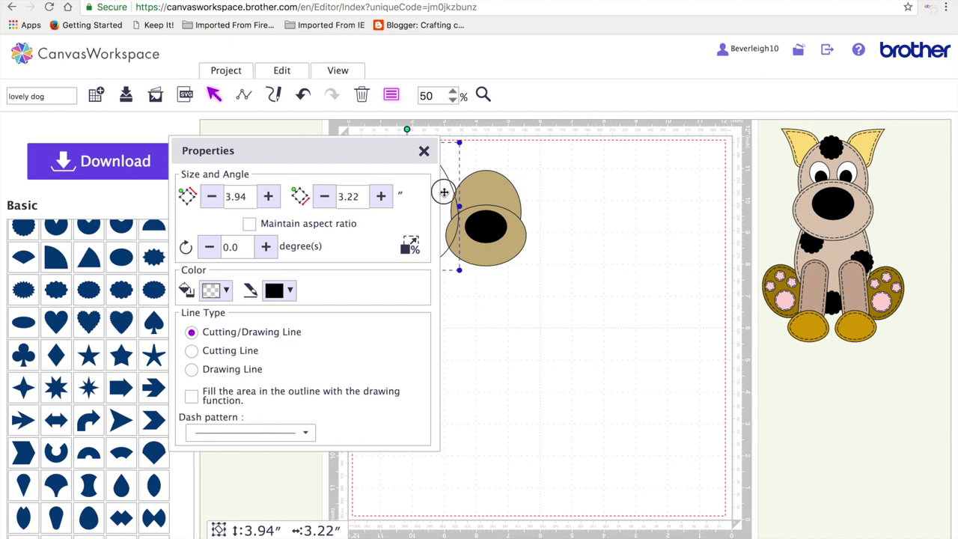
drag(444, 192, 679, 250)
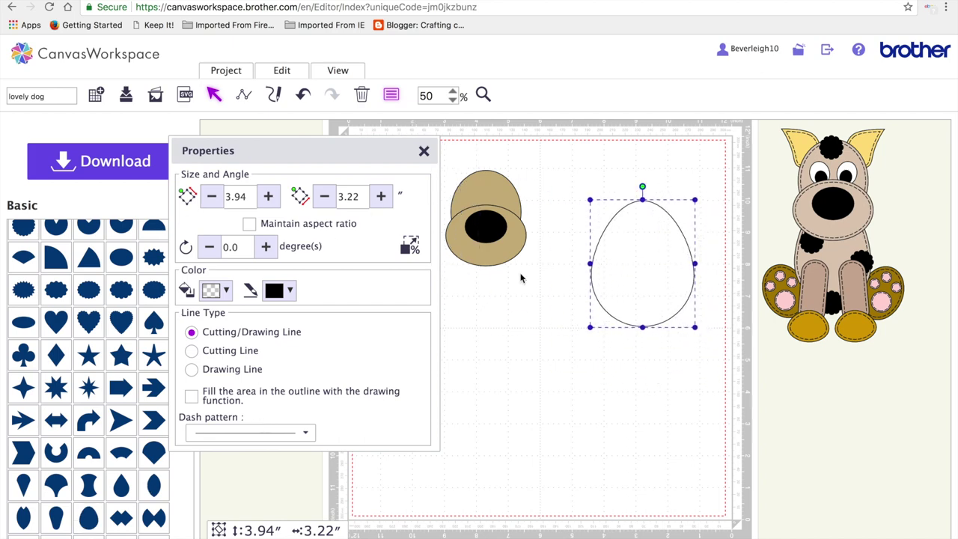
click(248, 196)
key(BackSpace)
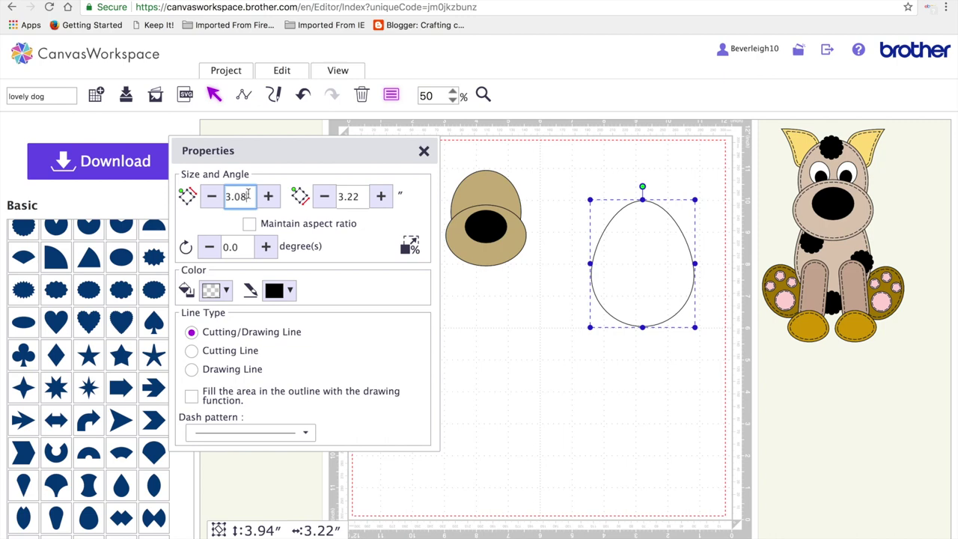
click(363, 194)
key(BackSpace)
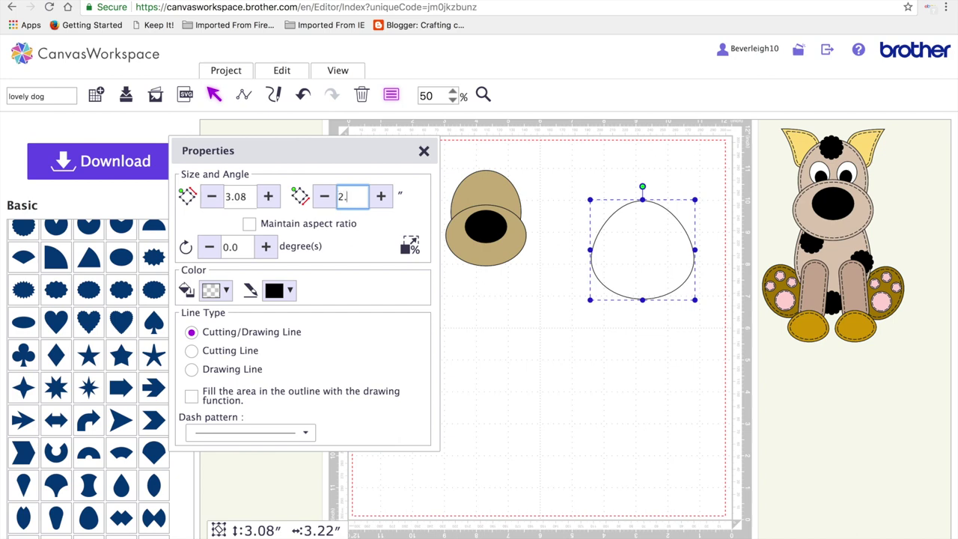
text(2.4)
key(Return)
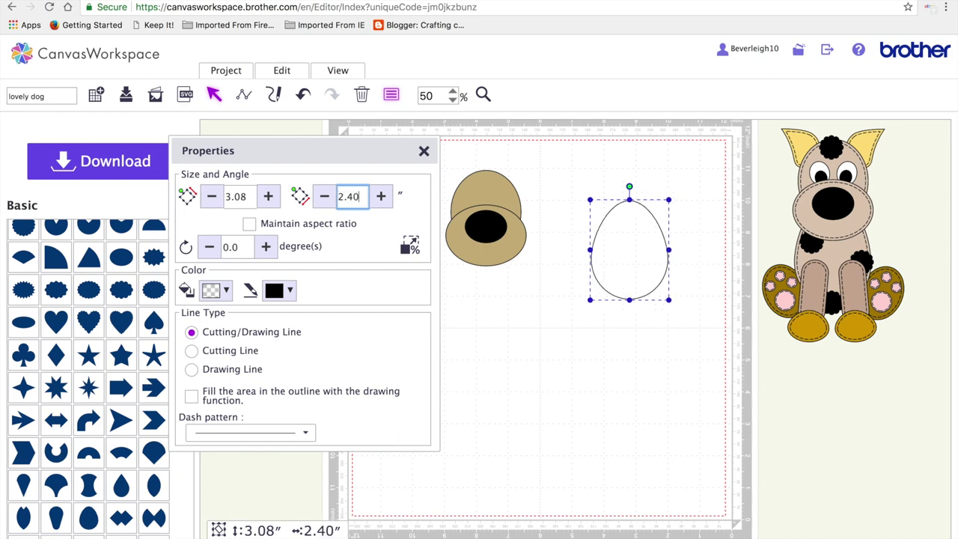
click(228, 292)
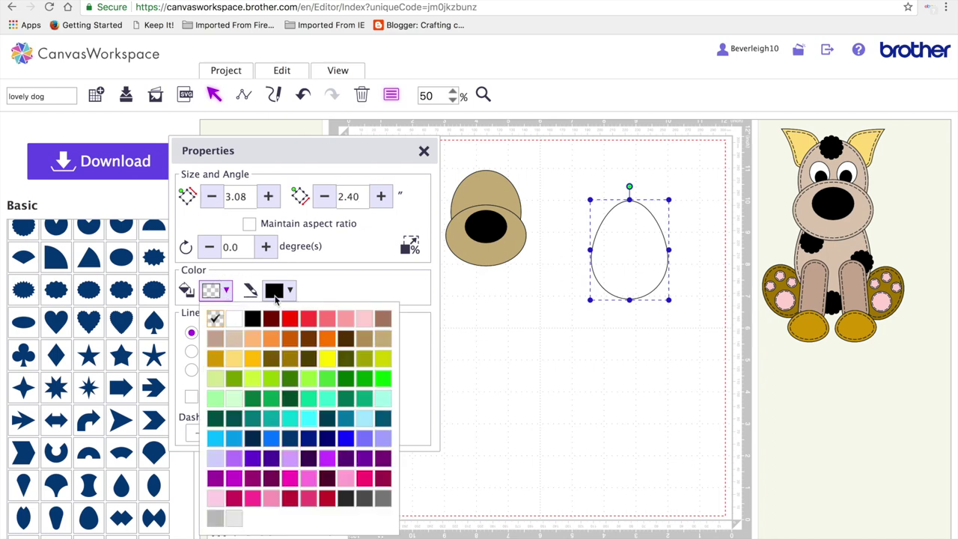
click(363, 342)
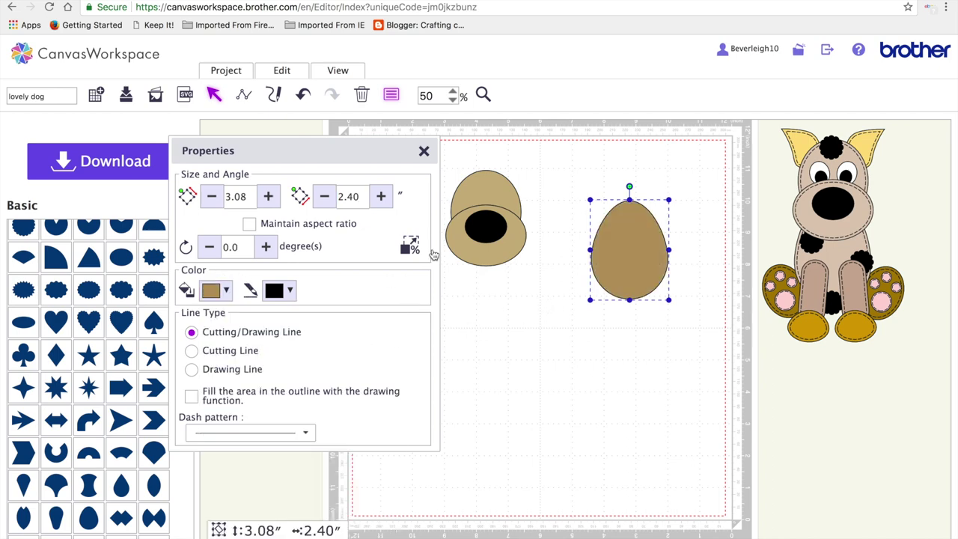
Centre the tan egg body under the head and send it behind all other pieces
drag(648, 245, 502, 284)
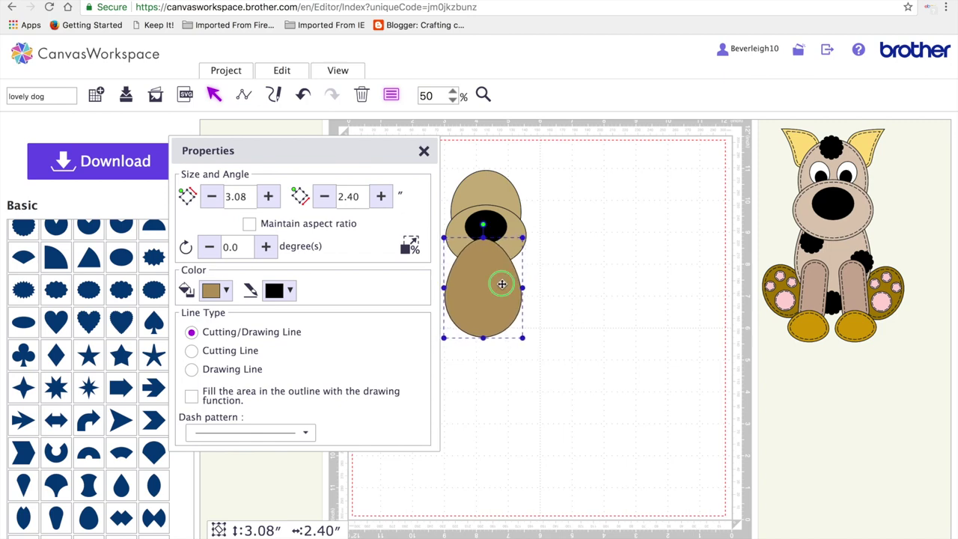
right_click(503, 284)
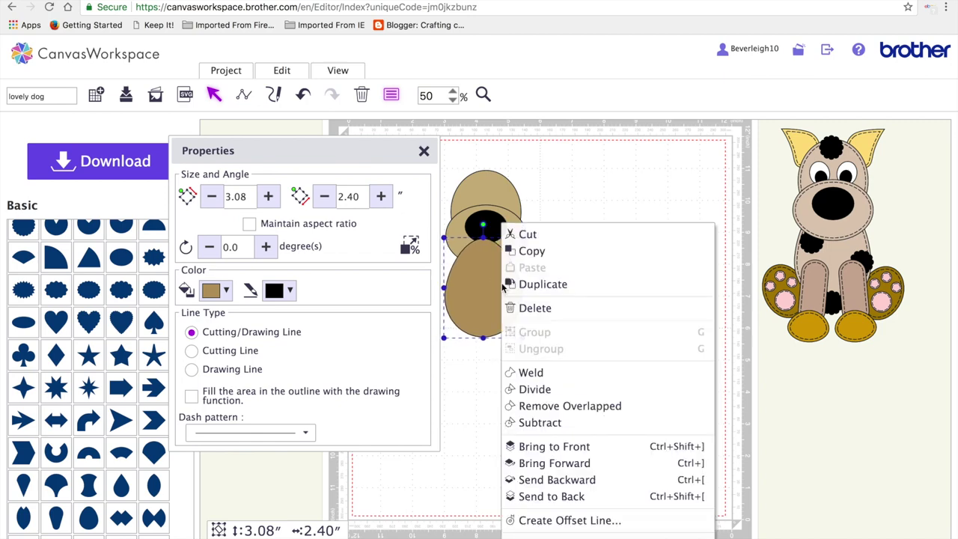
click(569, 480)
click(485, 187)
drag(453, 143, 578, 352)
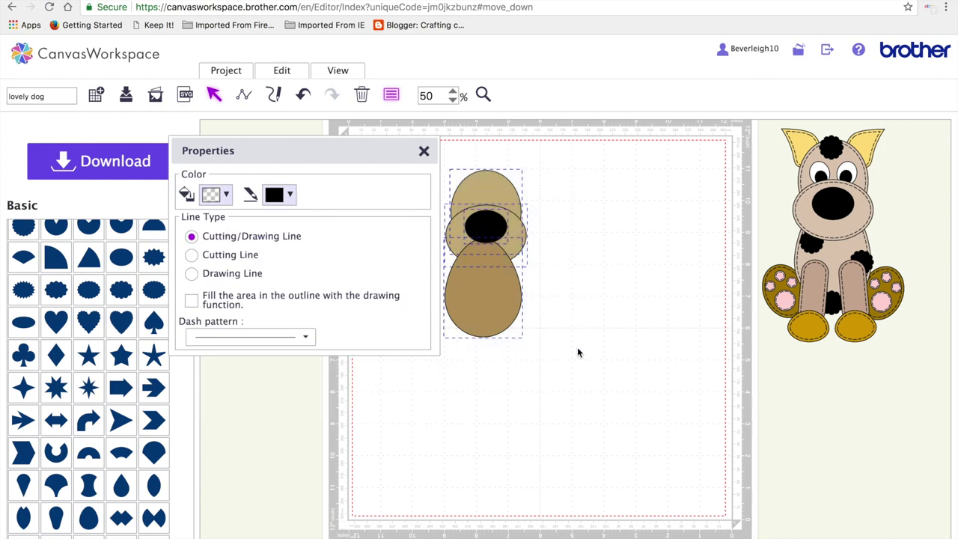
click(297, 75)
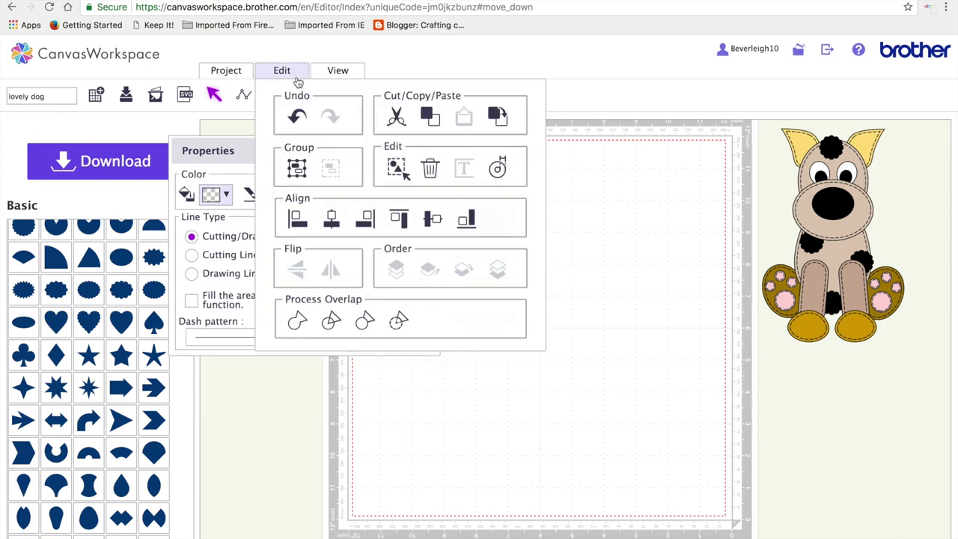
click(332, 221)
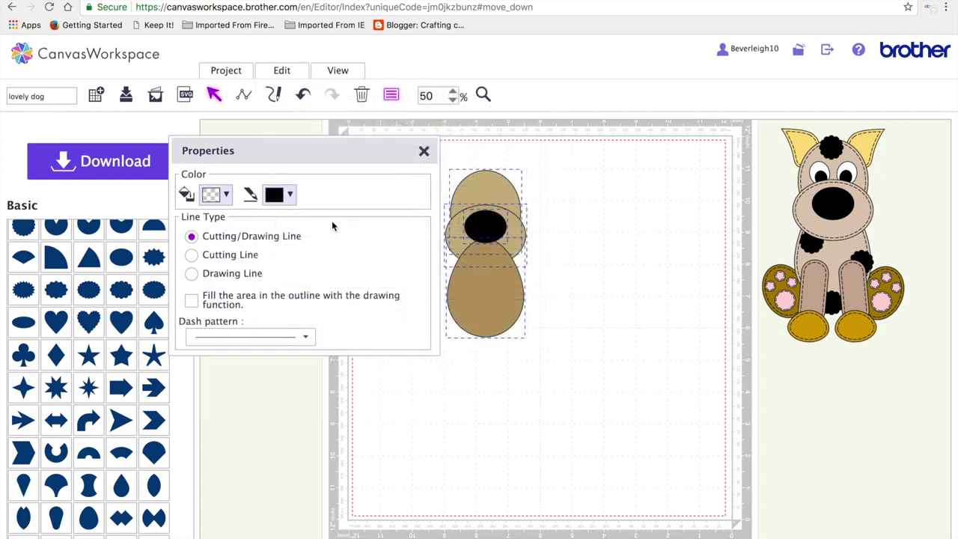
click(590, 288)
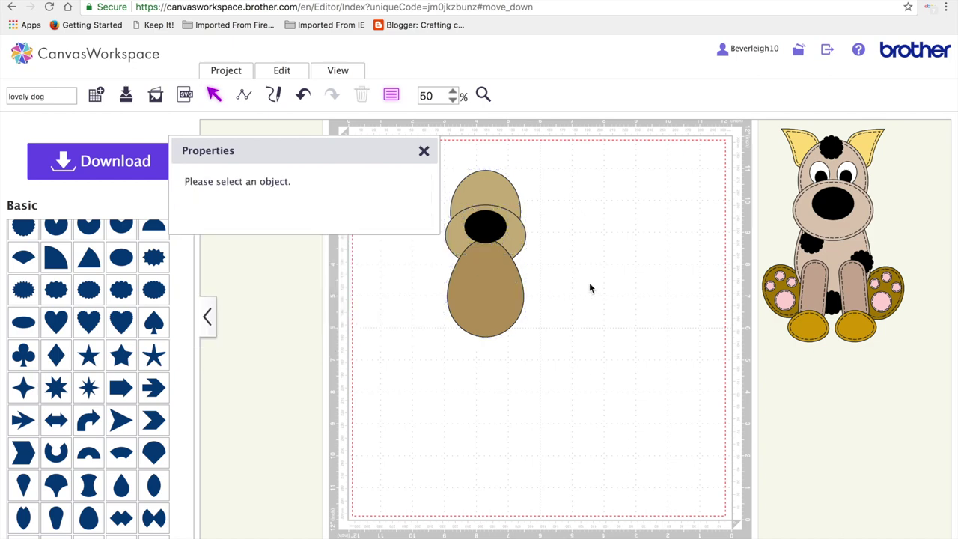
click(476, 286)
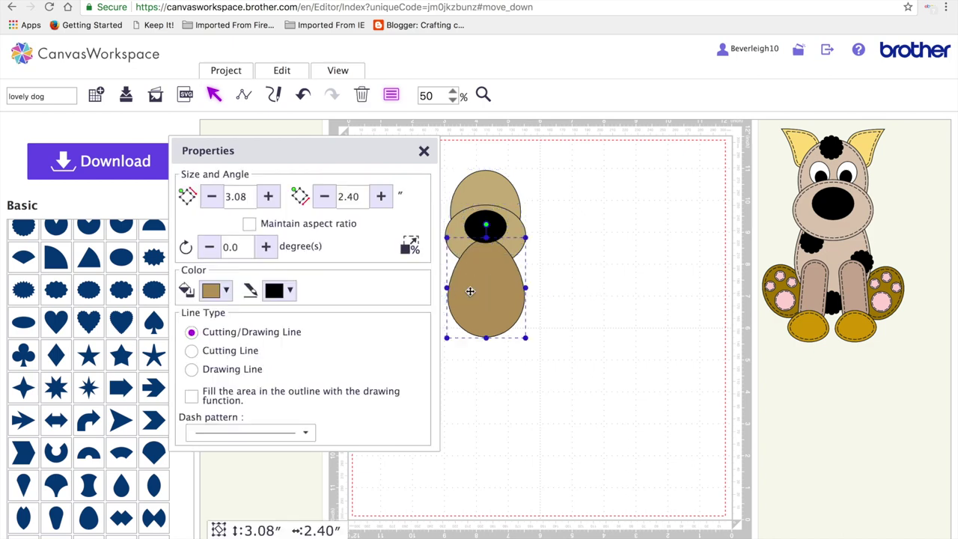
right_click(470, 294)
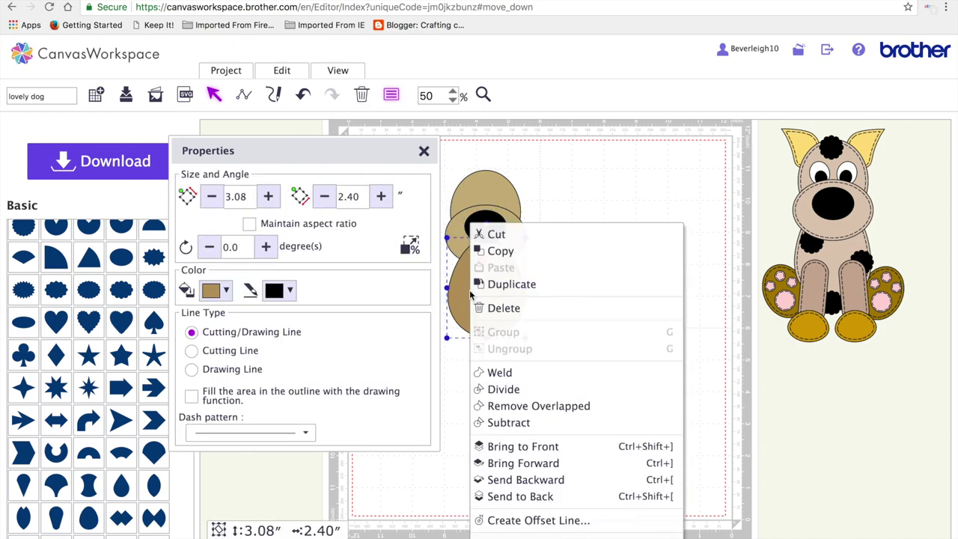
click(521, 497)
click(594, 301)
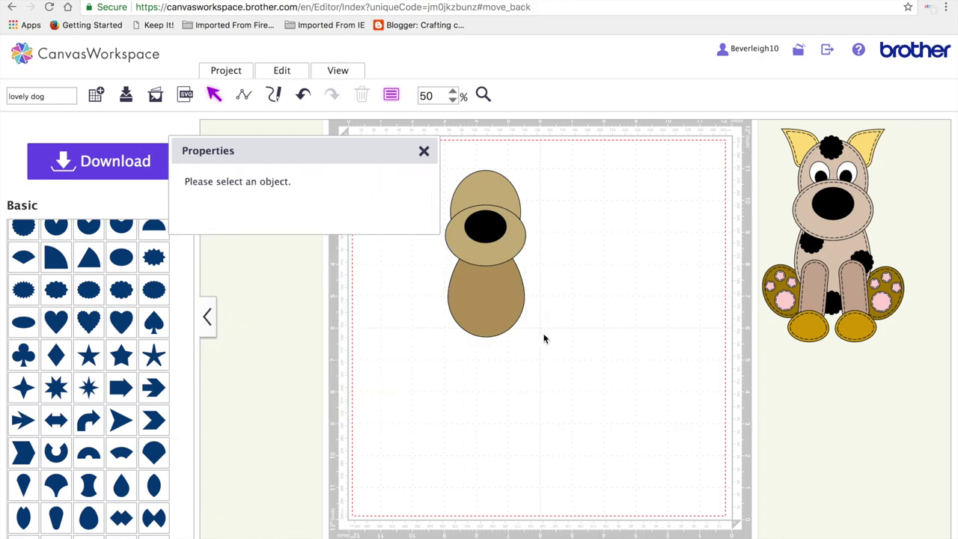
Set a tan oval beside the dog and make it a white 0.75 × 0.62 in oval
click(499, 196)
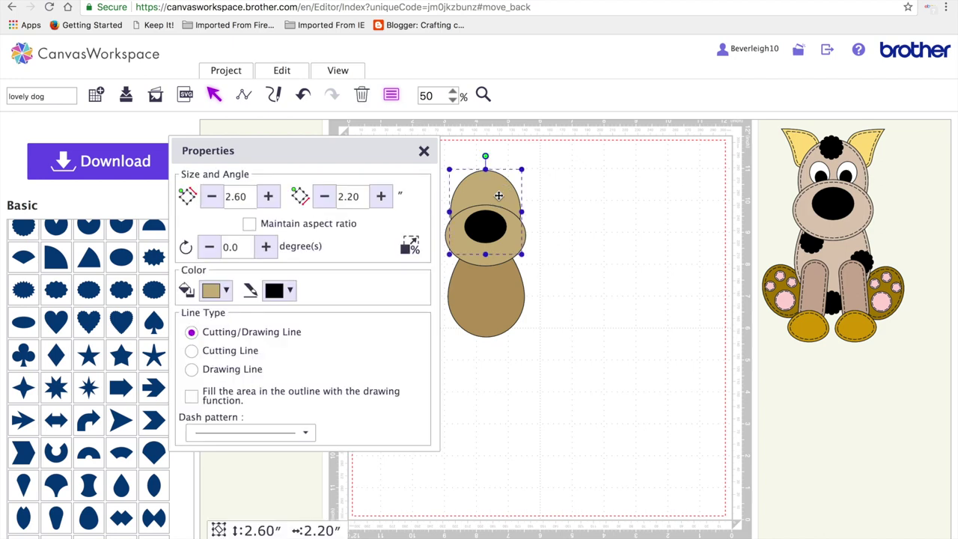
drag(499, 196, 605, 217)
drag(248, 196, 226, 197)
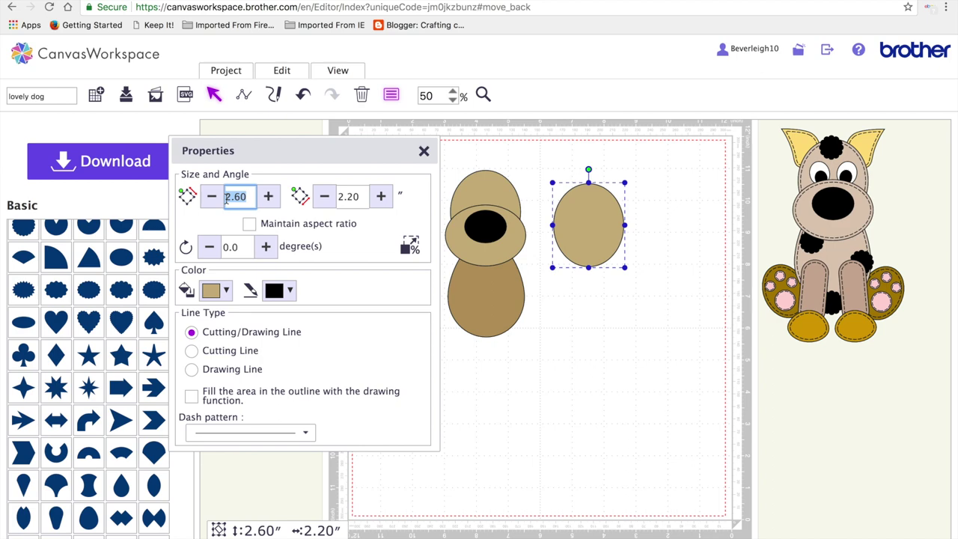
text(0.75)
click(358, 196)
key(BackSpace)
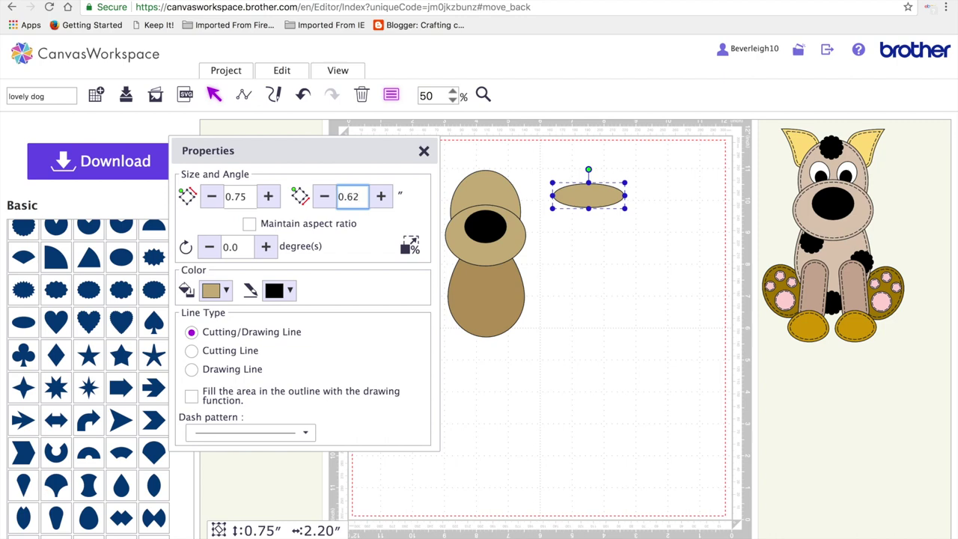
key(Return)
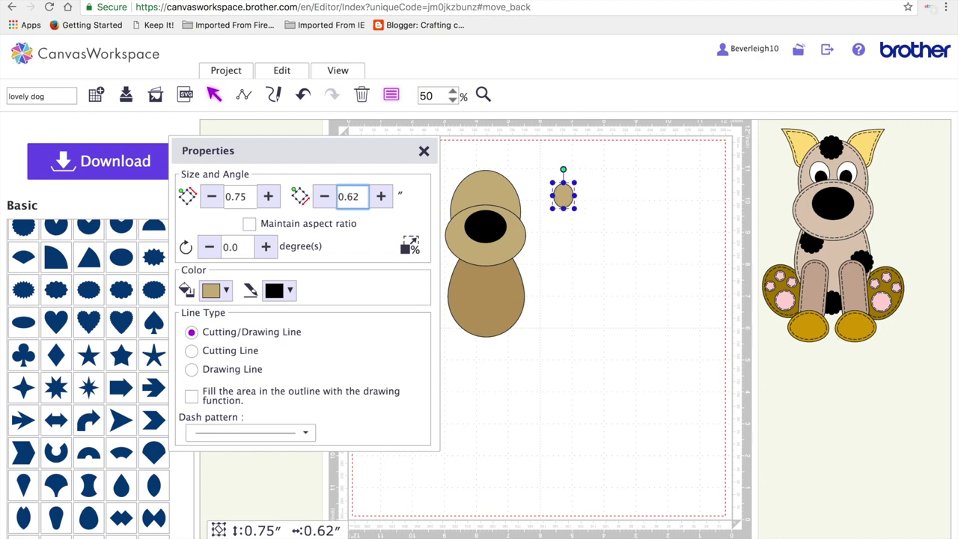
click(225, 290)
click(233, 322)
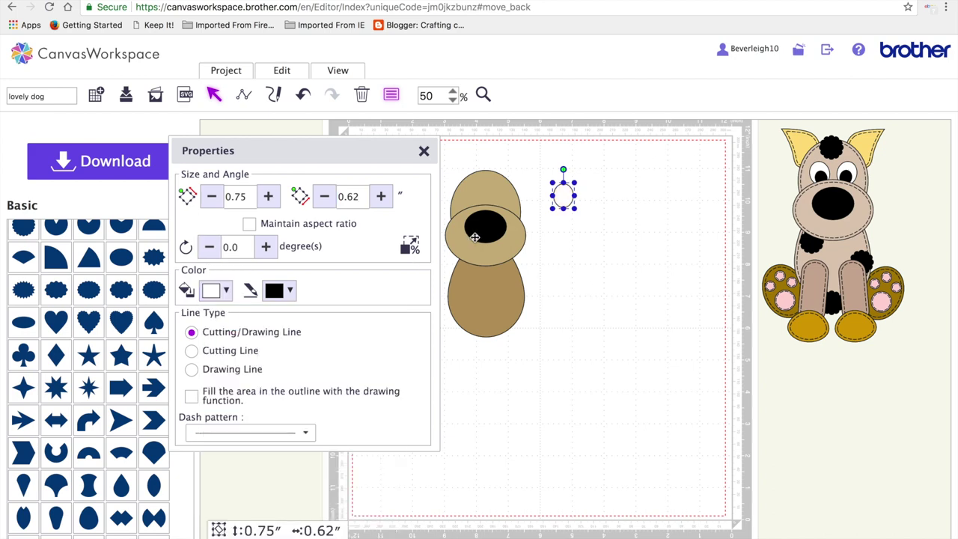
Place two white ovals on the head as eyes and align their tops
drag(554, 206, 468, 201)
drag(563, 197, 498, 199)
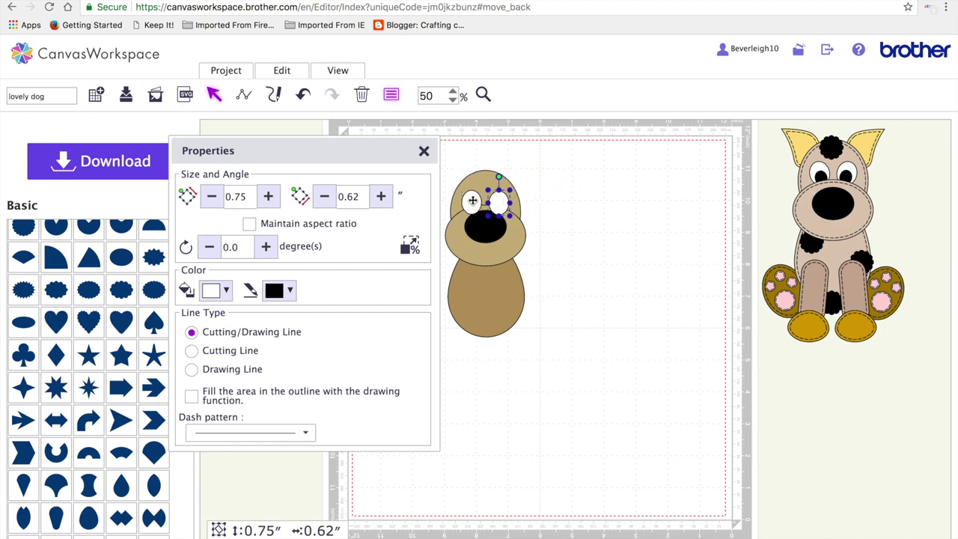
shift+click(473, 201)
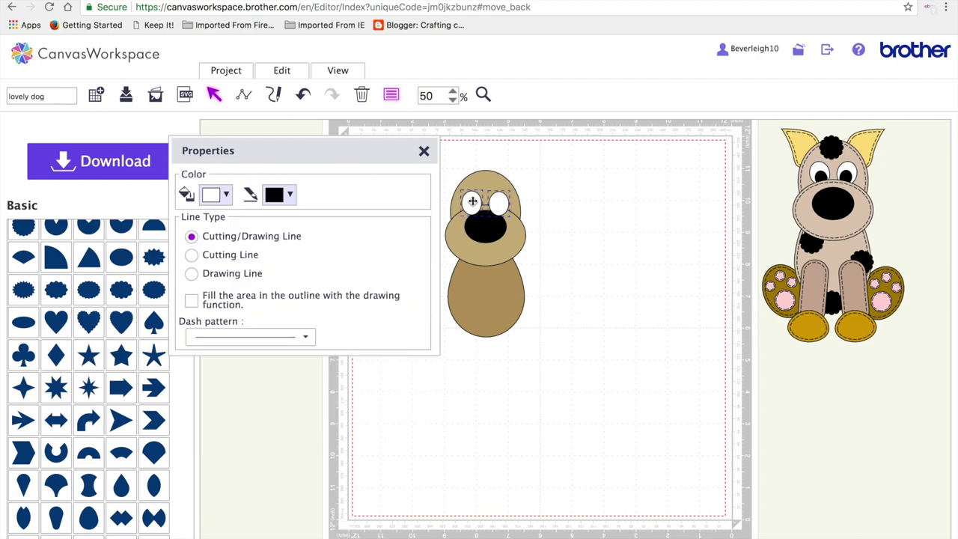
click(282, 72)
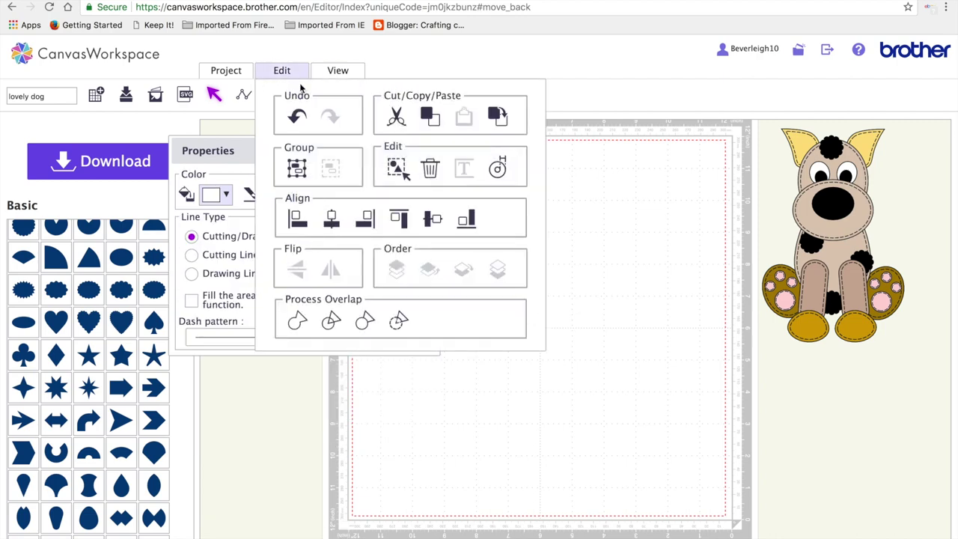
click(407, 218)
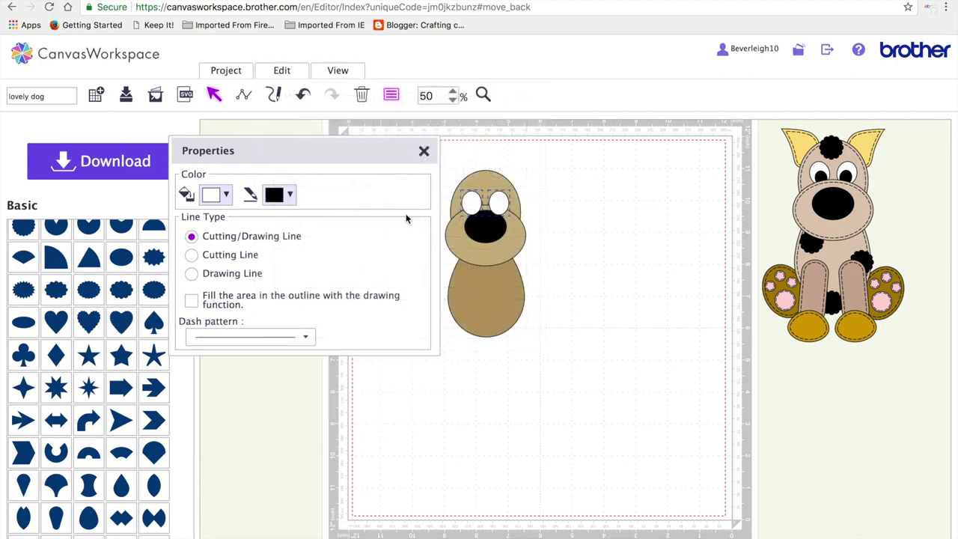
click(584, 237)
Move both eyes back in the stacking order so they sit behind the muzzle
click(473, 200)
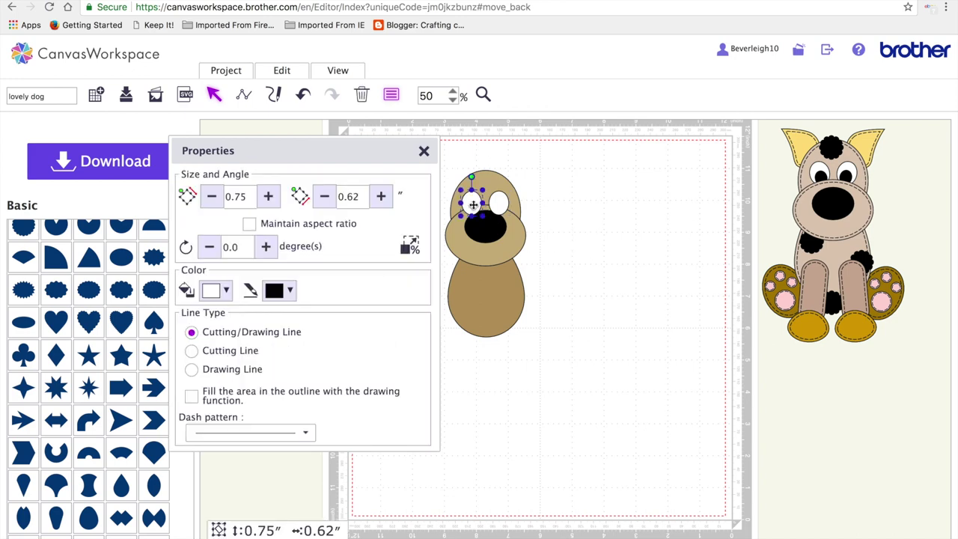
click(285, 79)
click(465, 271)
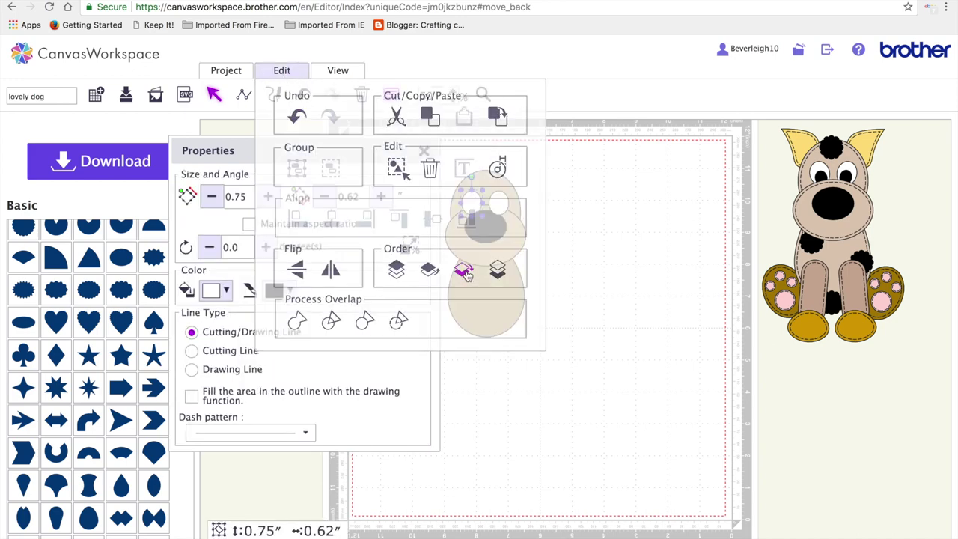
click(283, 71)
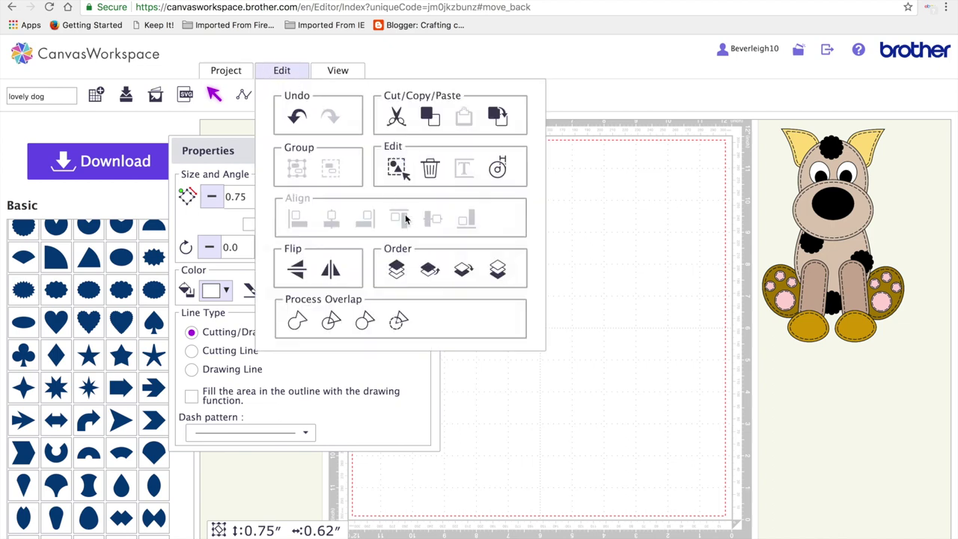
click(465, 267)
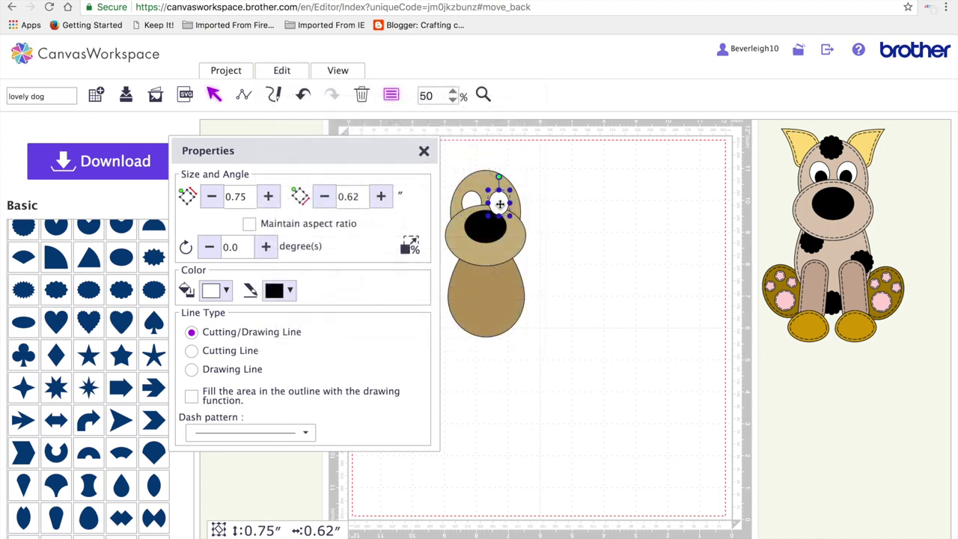
click(297, 70)
click(464, 268)
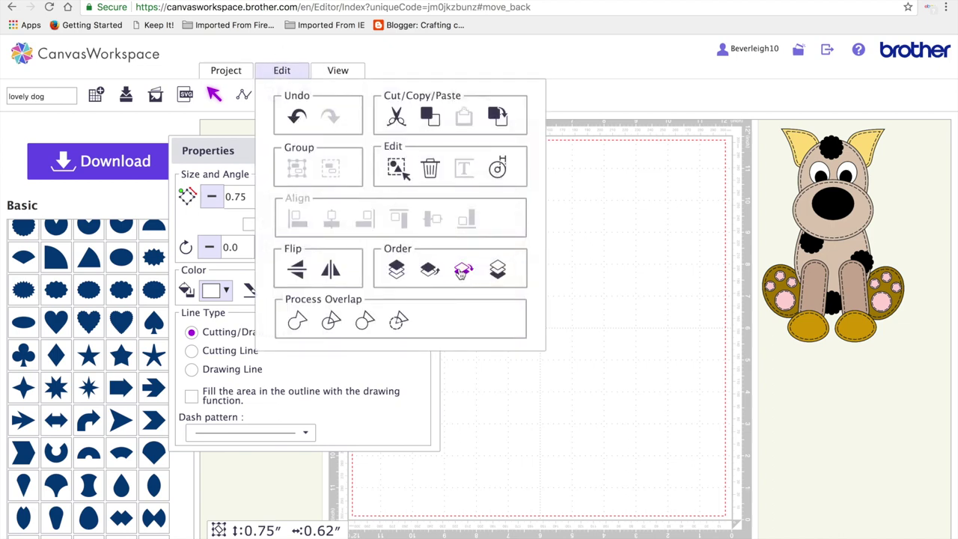
click(293, 71)
click(470, 268)
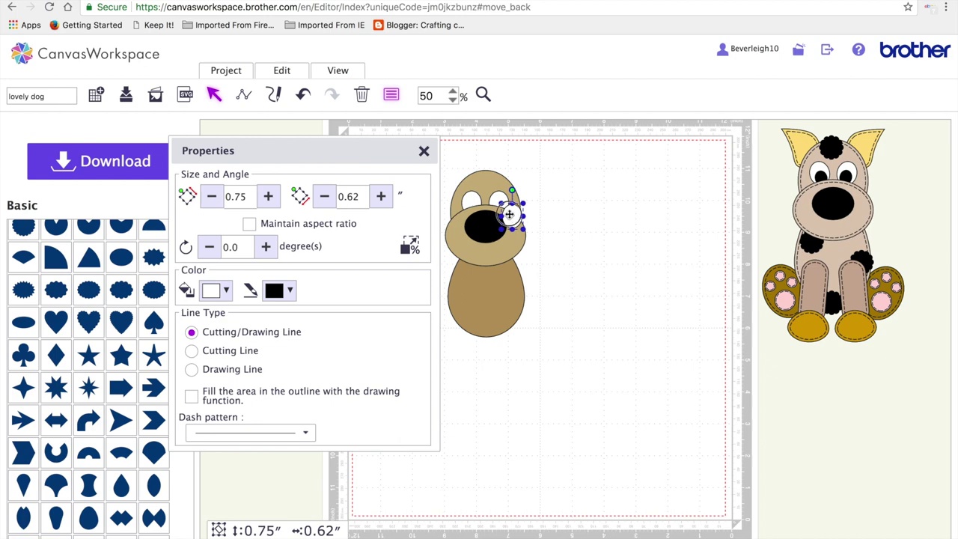
Set a copy of the eye aside and make it a solid black 0.45 × 0.38 in oval
drag(511, 217, 587, 214)
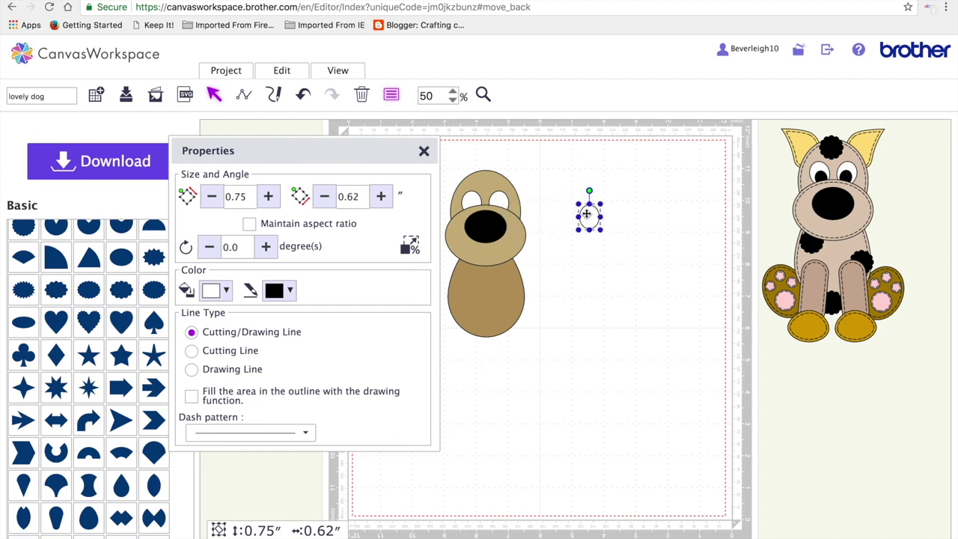
click(252, 197)
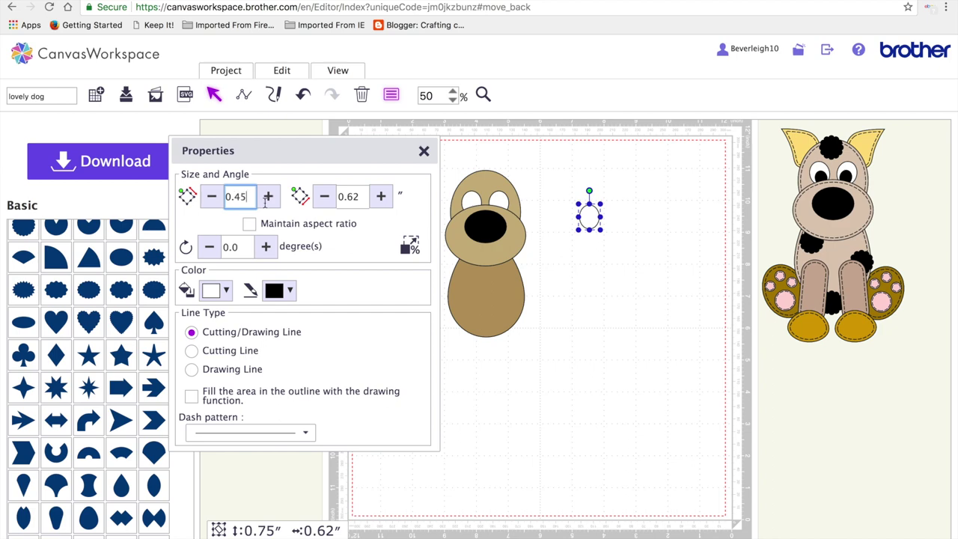
click(351, 196)
key(BackSpace)
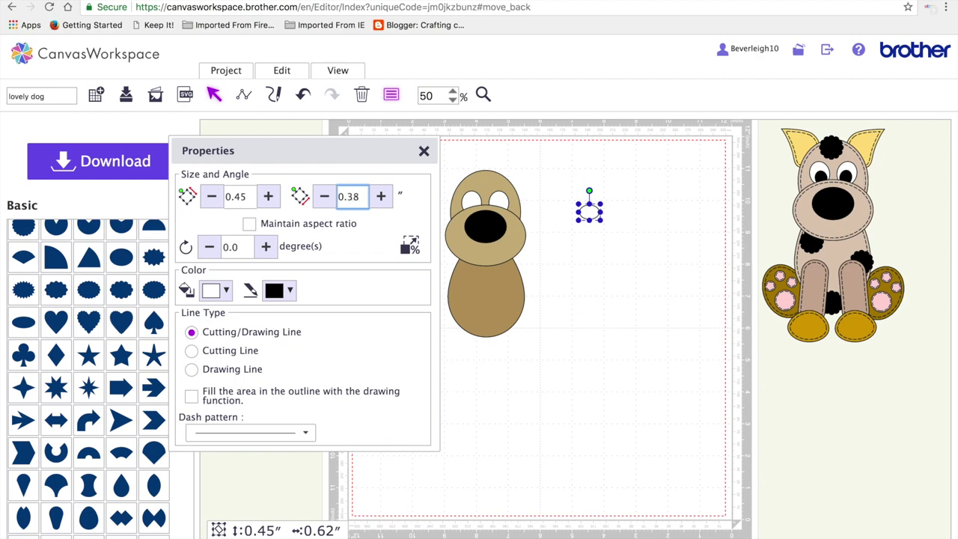
key(Return)
click(231, 291)
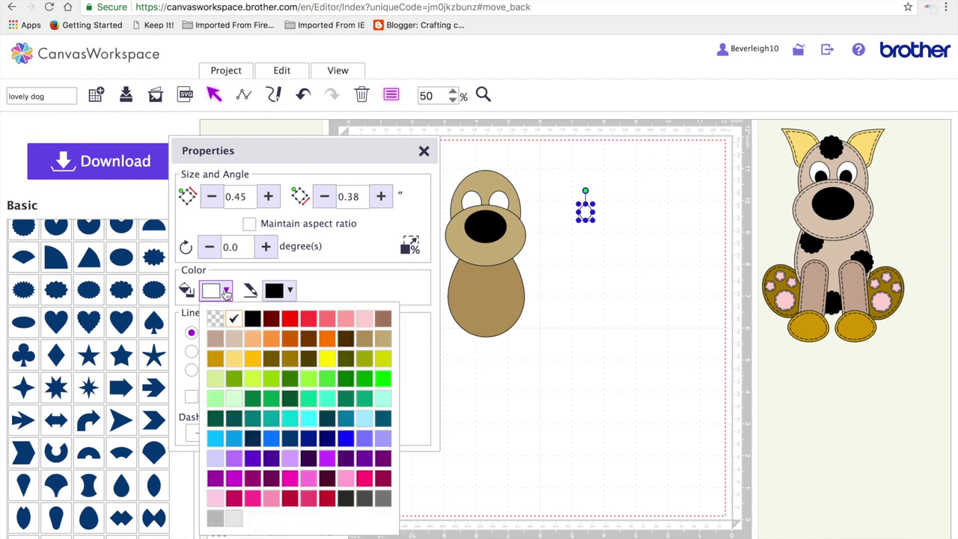
click(253, 322)
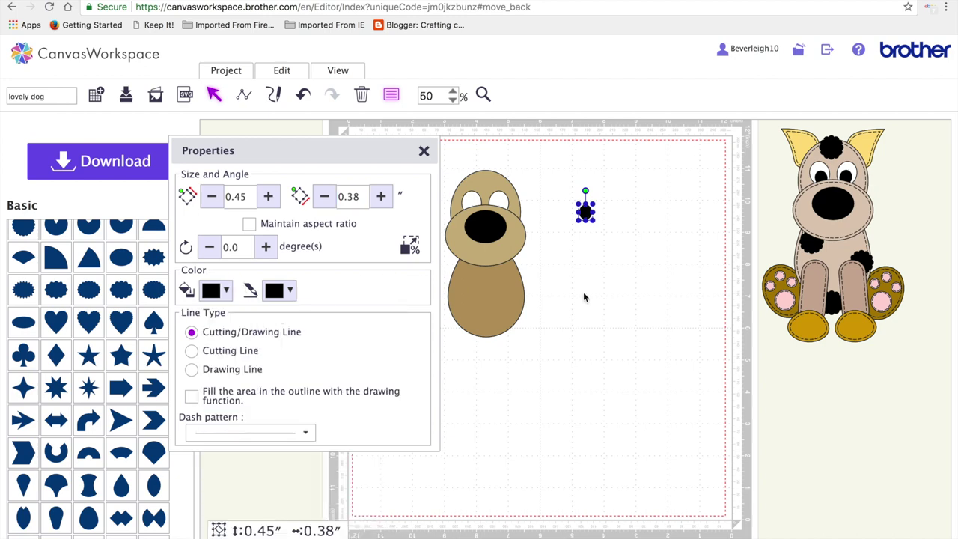
Paste a black pupil onto the left eye and lower its stacking order
key(ctrl+v)
drag(589, 215, 472, 202)
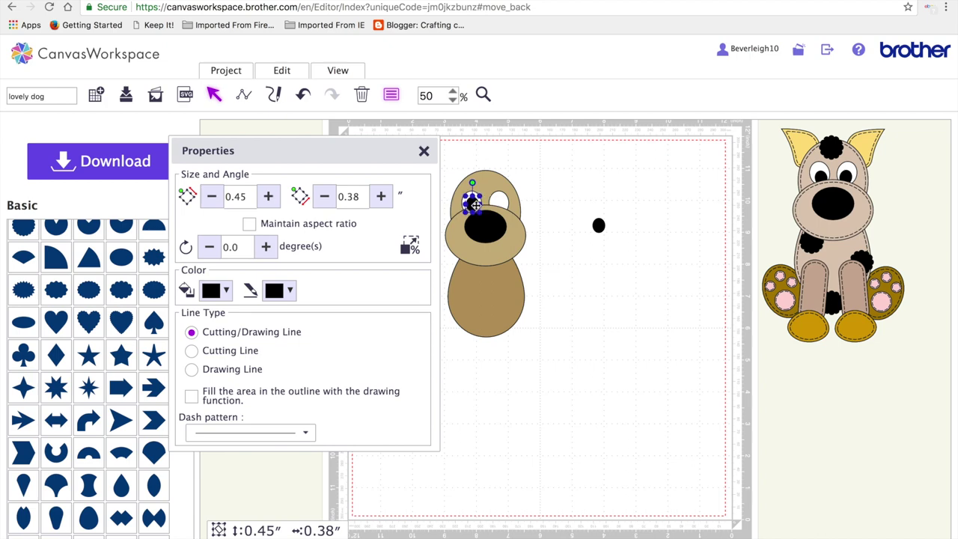
click(298, 76)
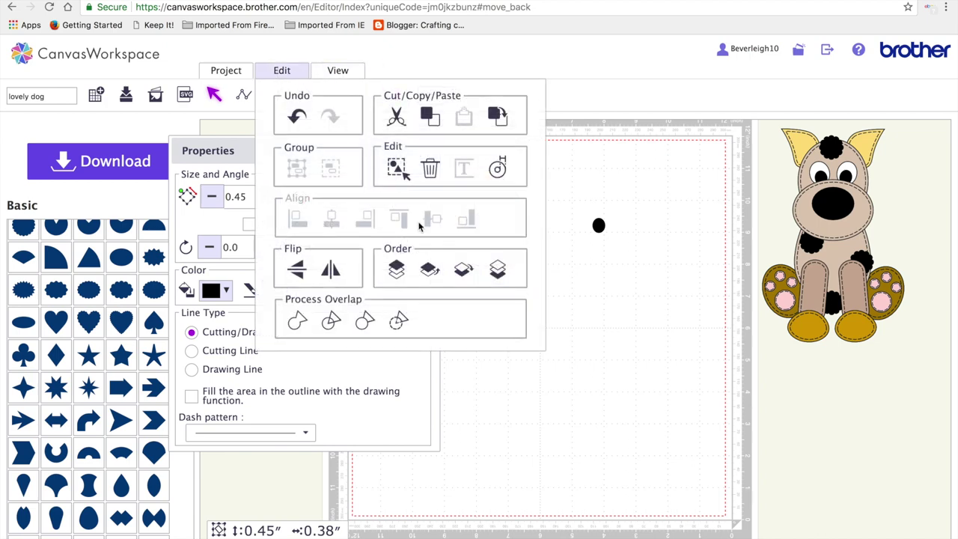
click(462, 271)
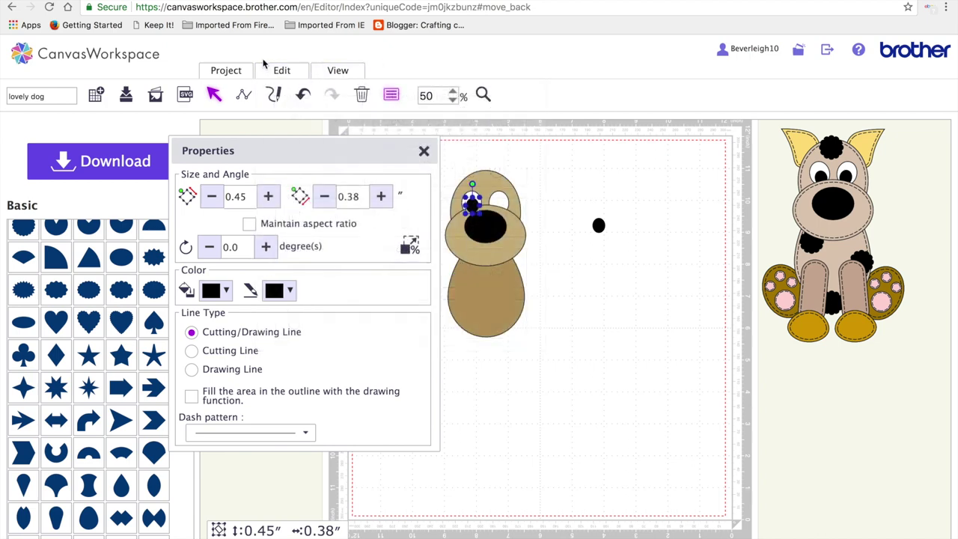
click(279, 70)
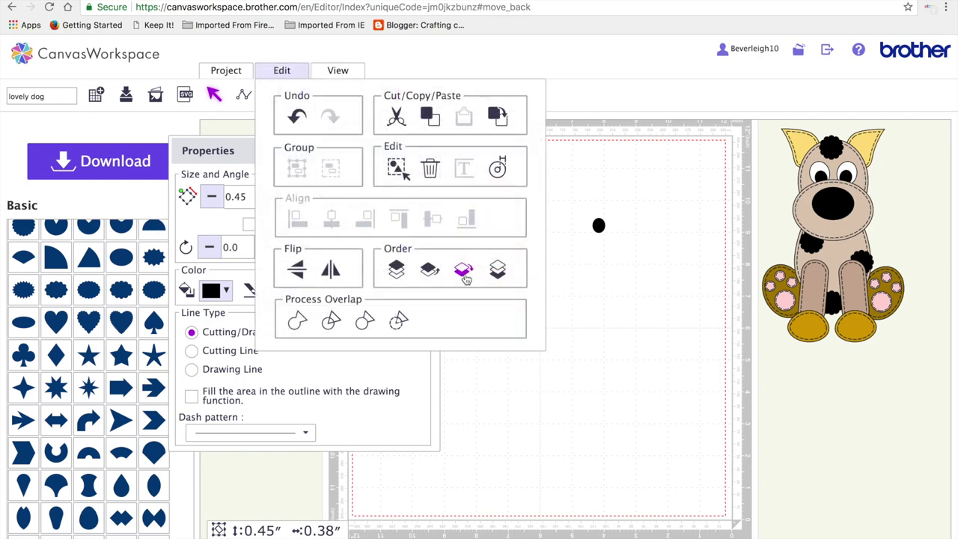
click(464, 274)
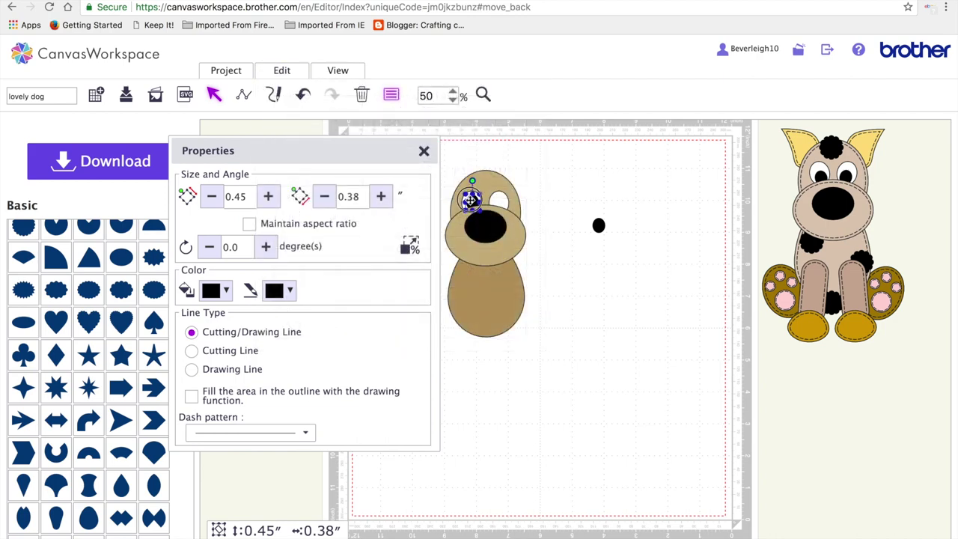
click(589, 231)
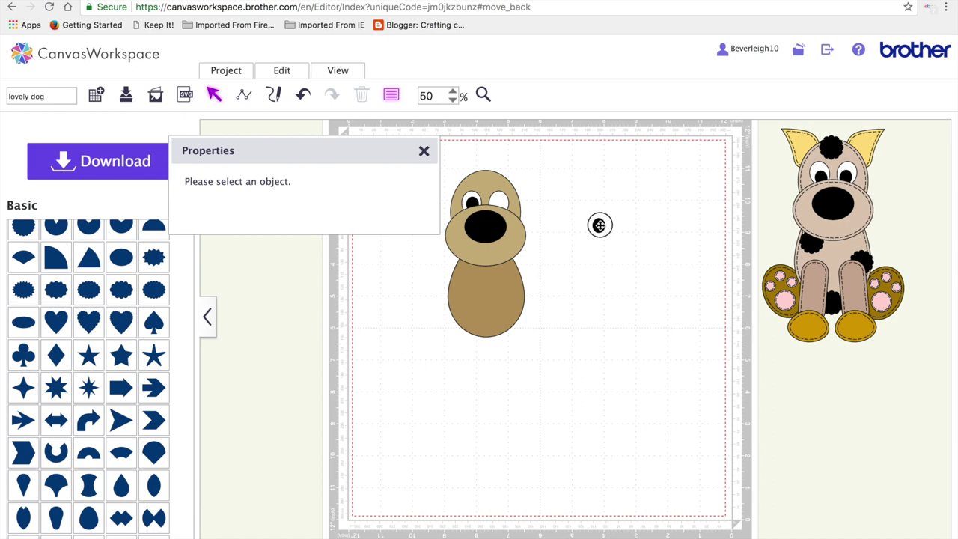
Place the second black pupil on the right eye and send it back one layer
drag(599, 224, 499, 198)
click(282, 72)
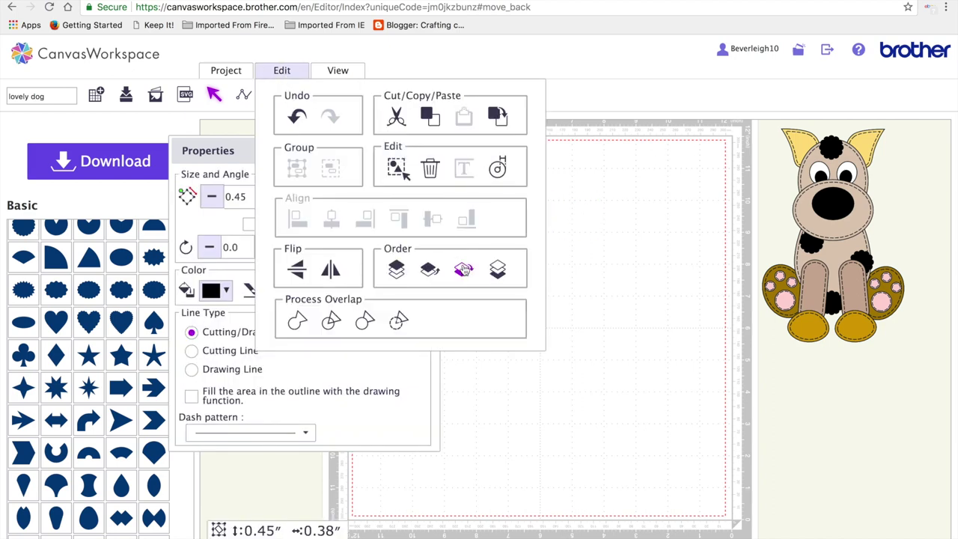
click(282, 71)
click(468, 274)
click(584, 274)
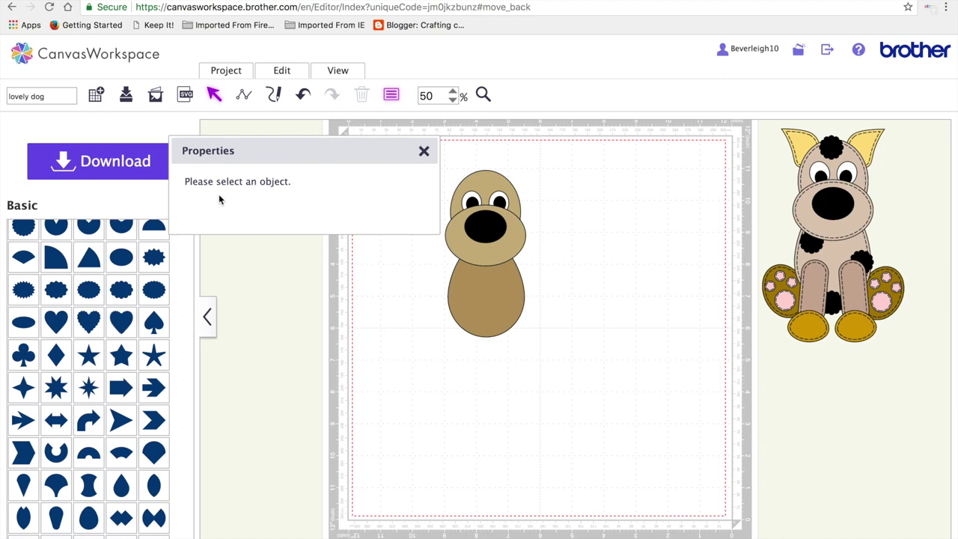
Add a new Basic oval and size it 1.72 in by 1.33 in
click(120, 258)
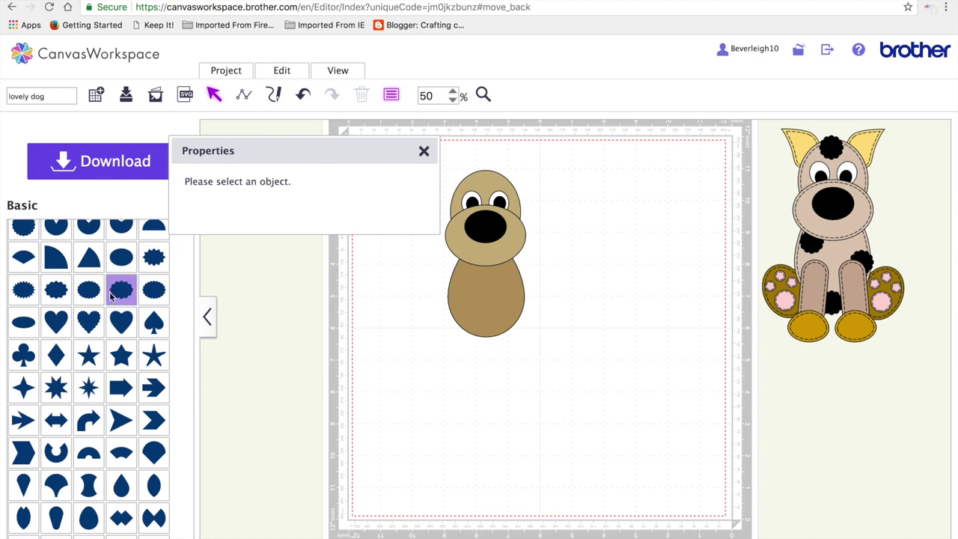
click(122, 260)
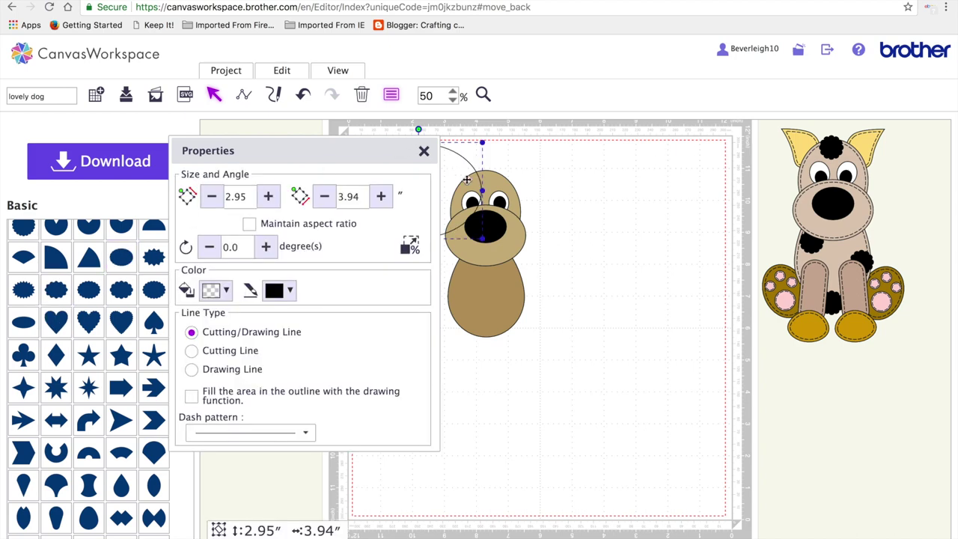
drag(467, 181, 699, 229)
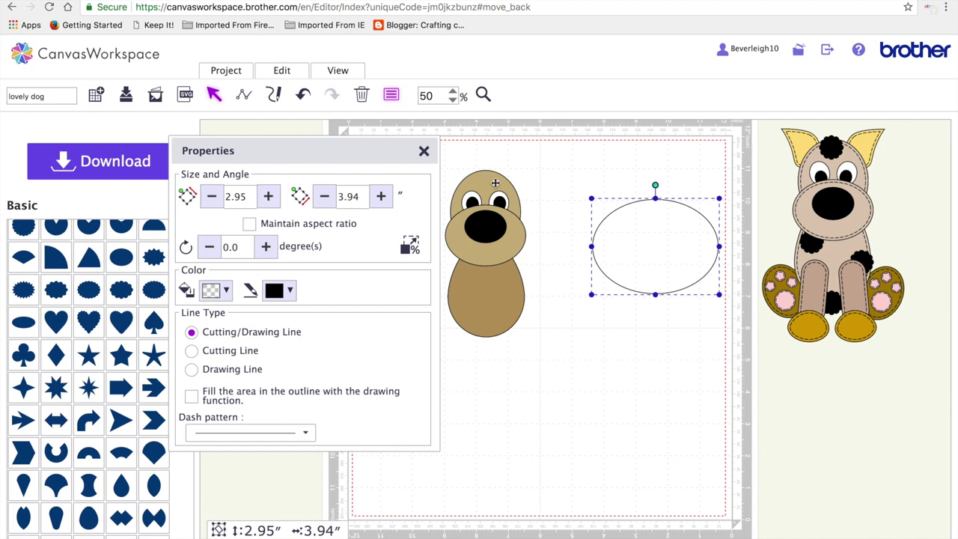
click(245, 196)
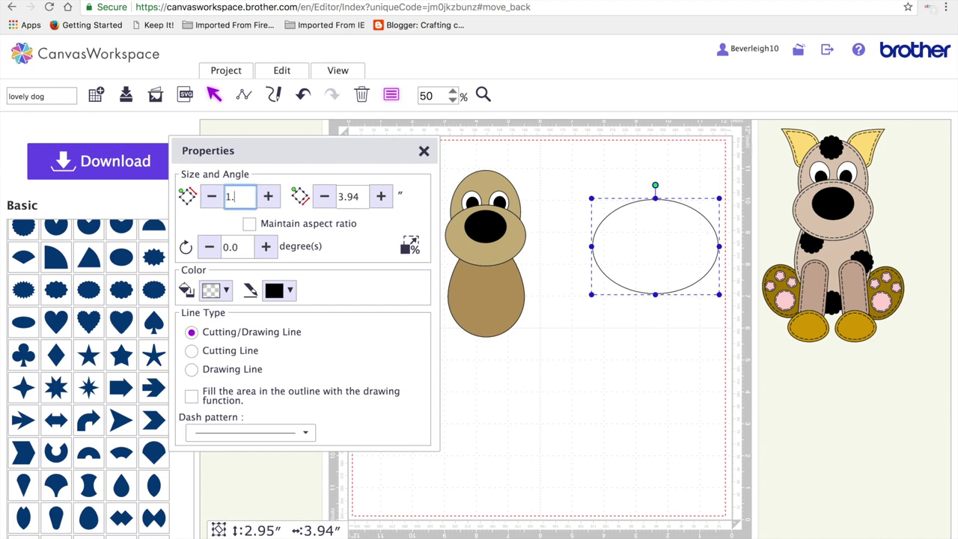
text(1.72)
click(363, 194)
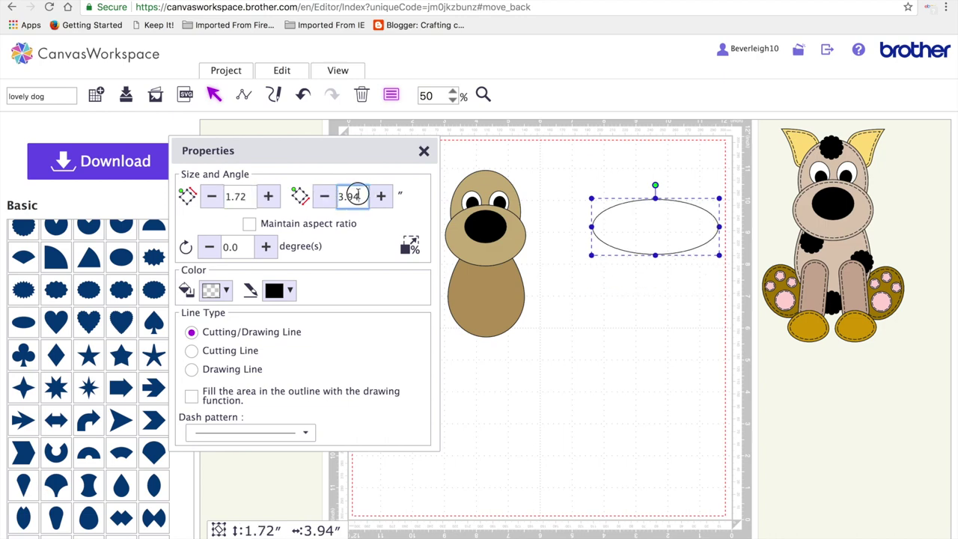
key(BackSpace)
key(Return)
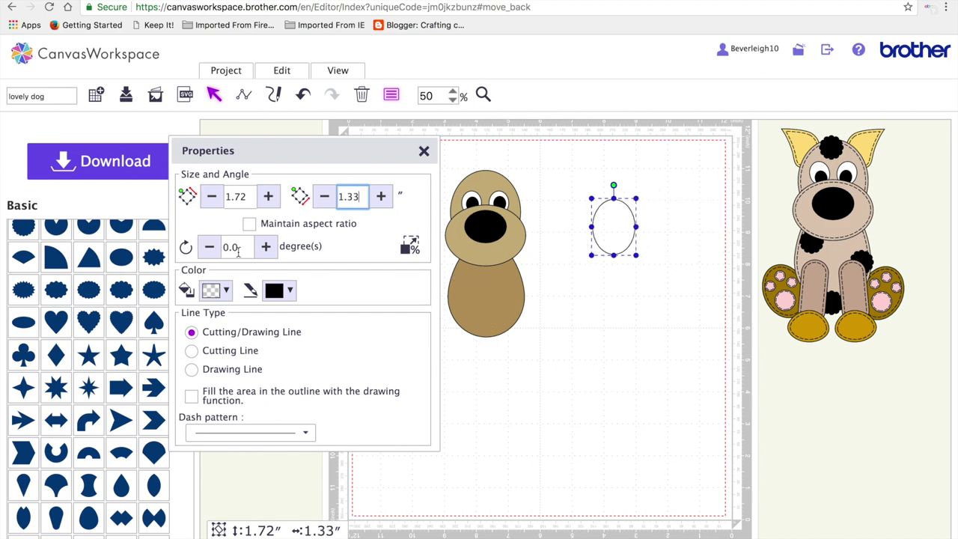
Tilt the oval 12.5°, fill it tan, and place it at the body's lower right as a paw
click(247, 250)
key(BackSpace)
key(BackSpace)
key(BackSpace)
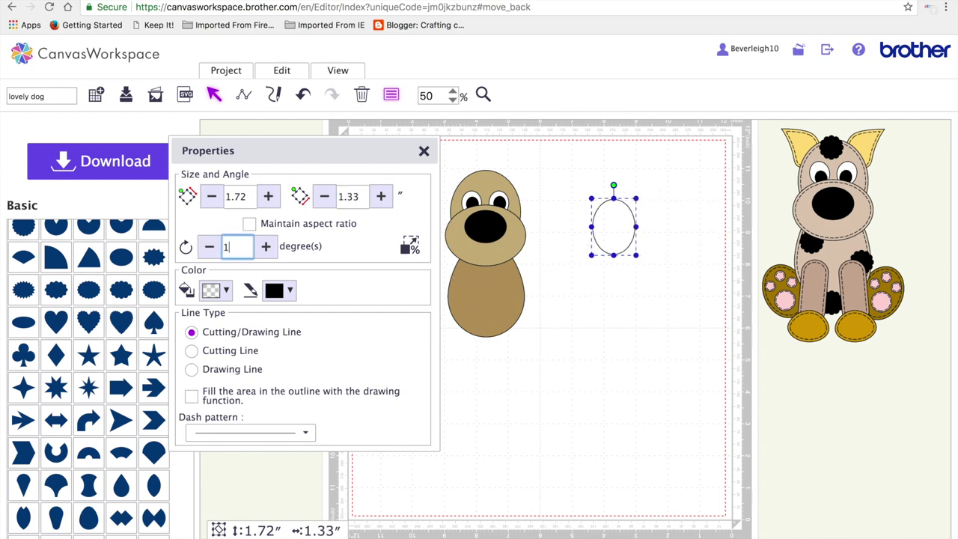
key(Return)
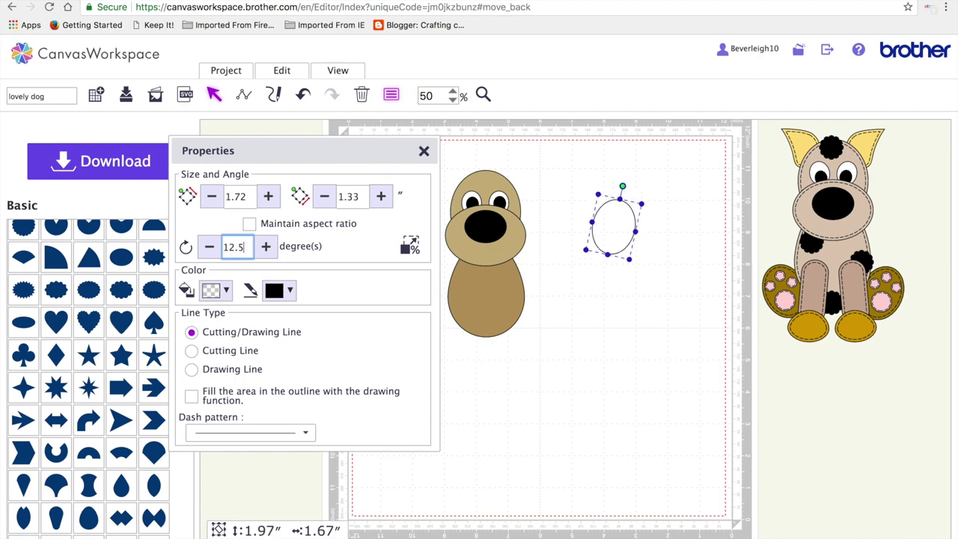
click(225, 290)
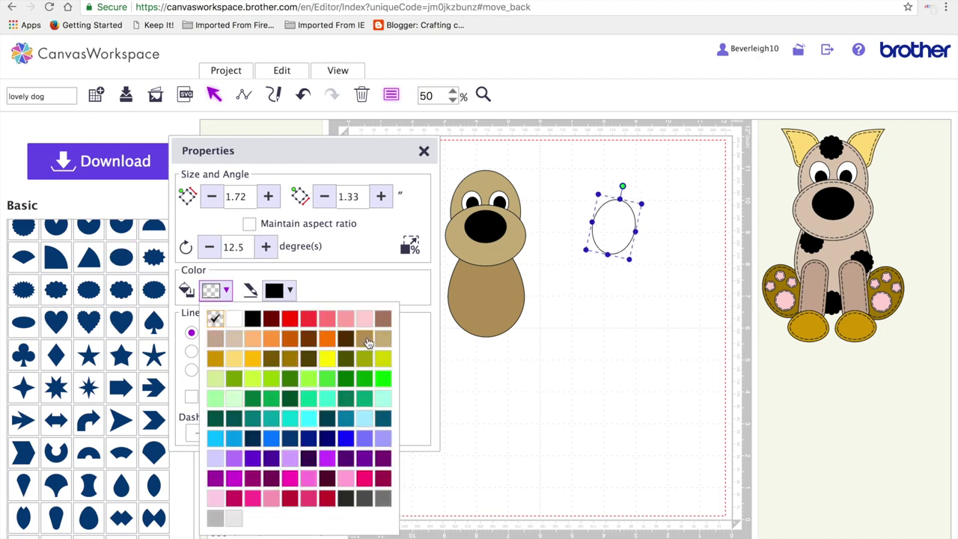
click(367, 342)
drag(623, 221, 543, 306)
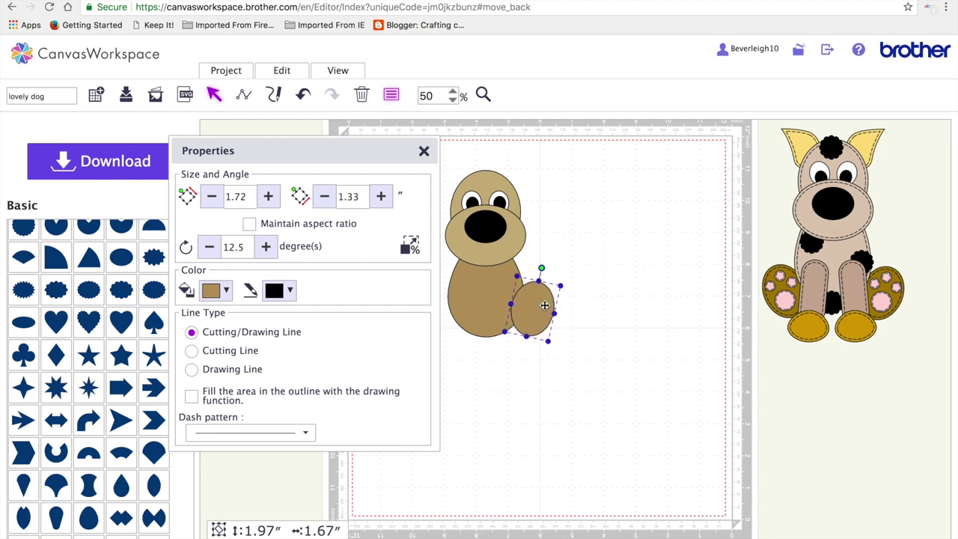
Duplicate the paw, flip the copy horizontally, and move it to the dog's left side
key(ctrl+c)
key(ctrl+v)
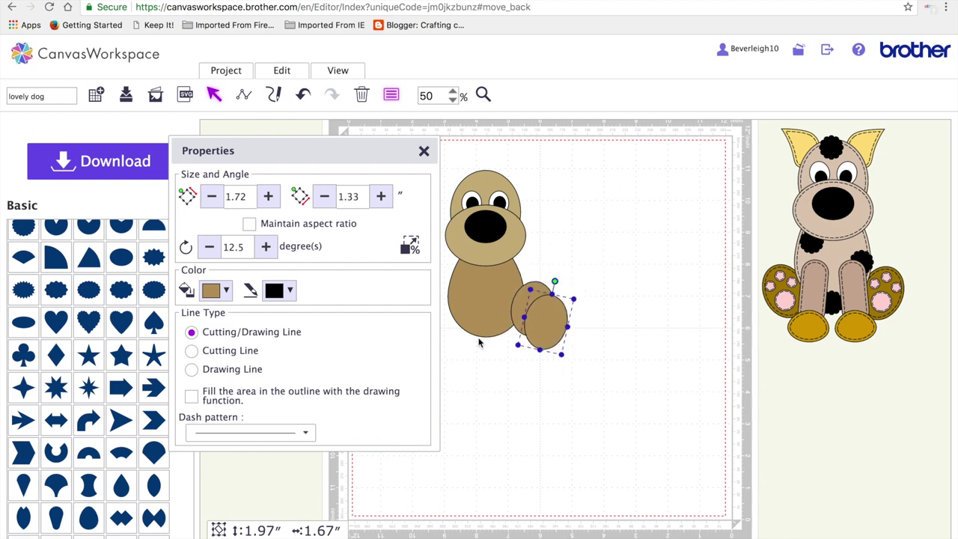
click(291, 75)
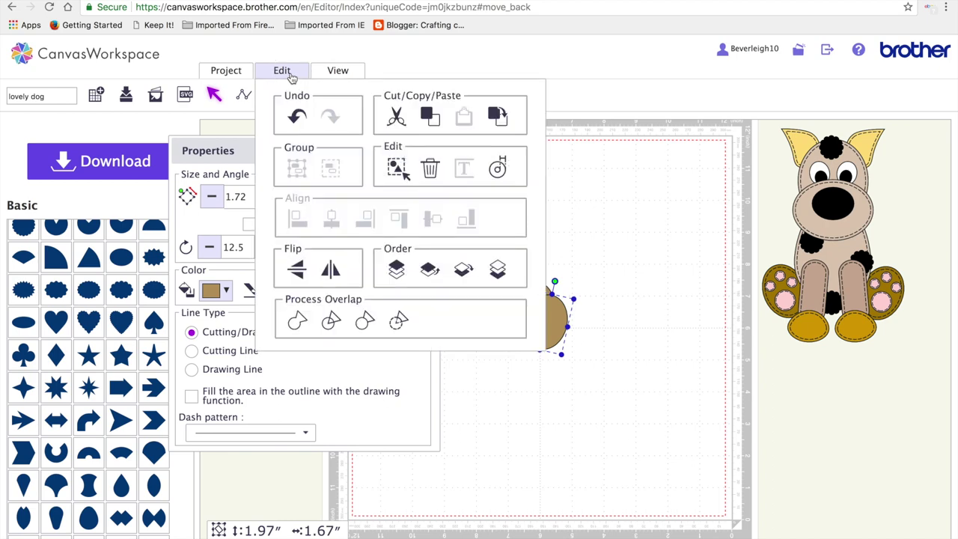
click(330, 271)
drag(387, 161, 334, 162)
drag(545, 315, 437, 317)
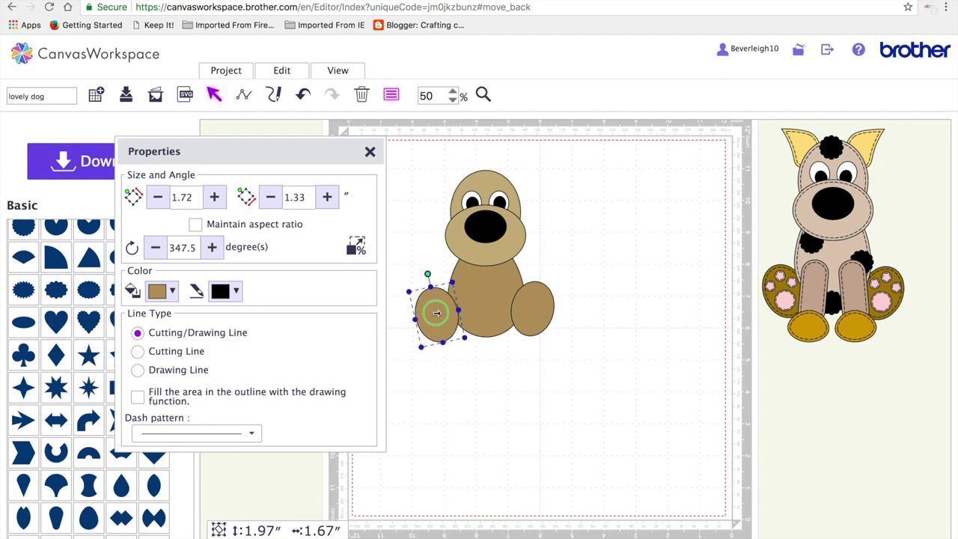
Send both paws behind the body and nudge the right paw closer to it
right_click(438, 318)
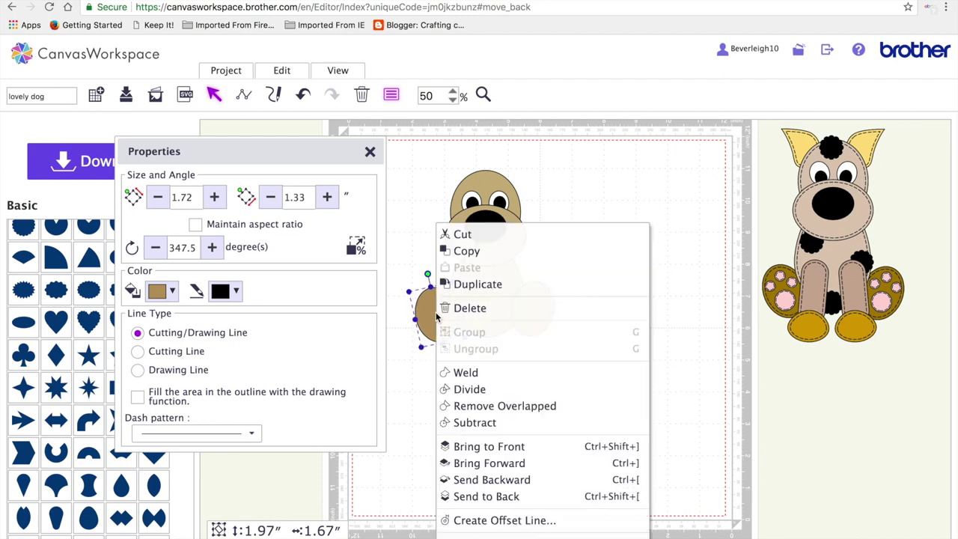
click(489, 498)
click(533, 322)
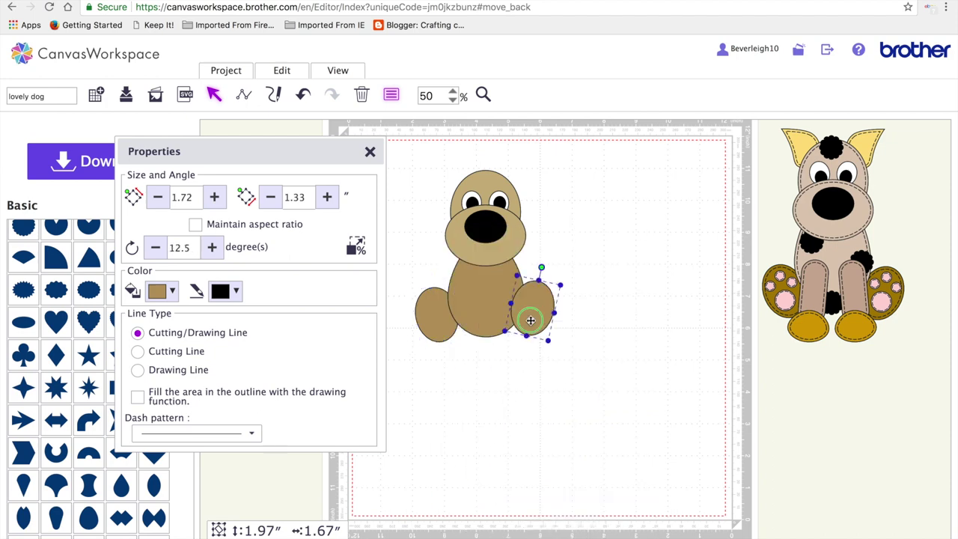
right_click(532, 323)
click(591, 497)
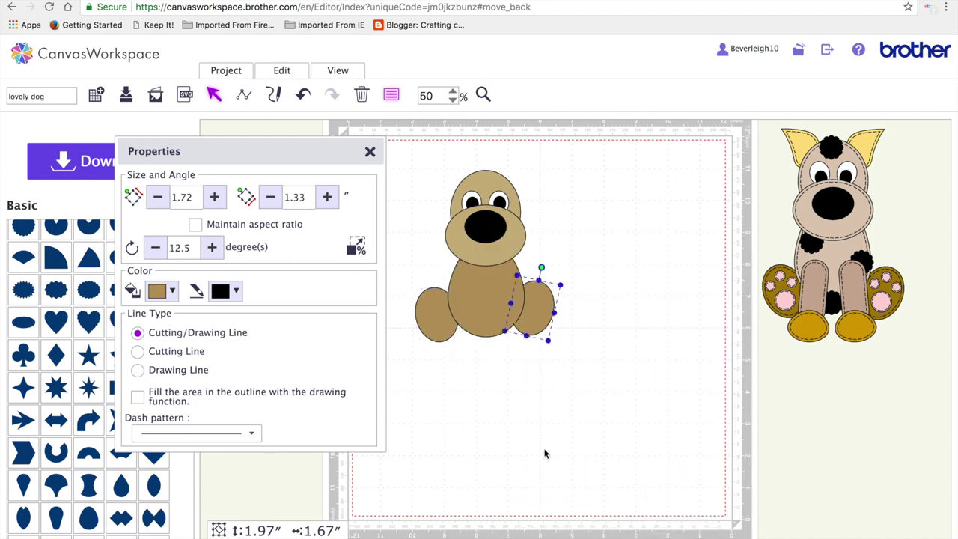
click(438, 333)
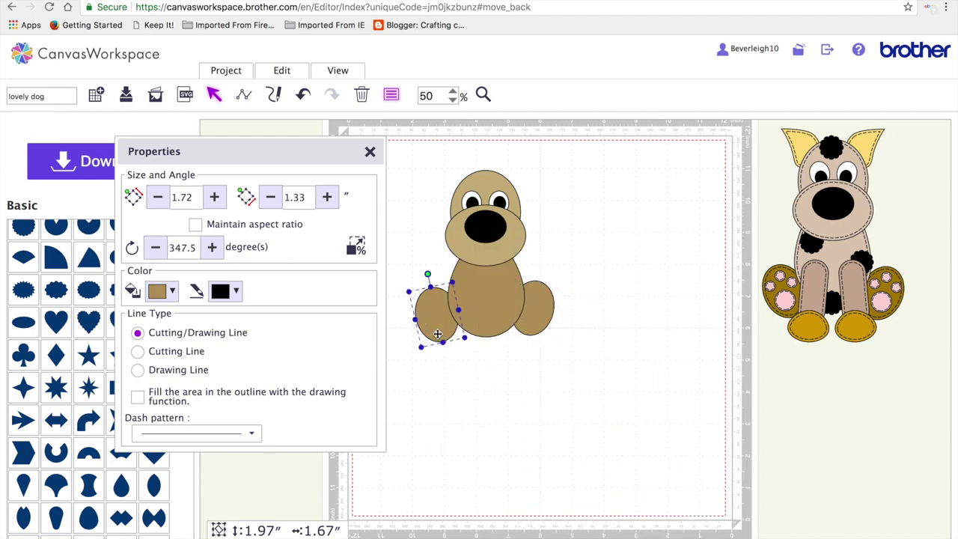
click(540, 322)
drag(540, 322, 537, 323)
click(554, 367)
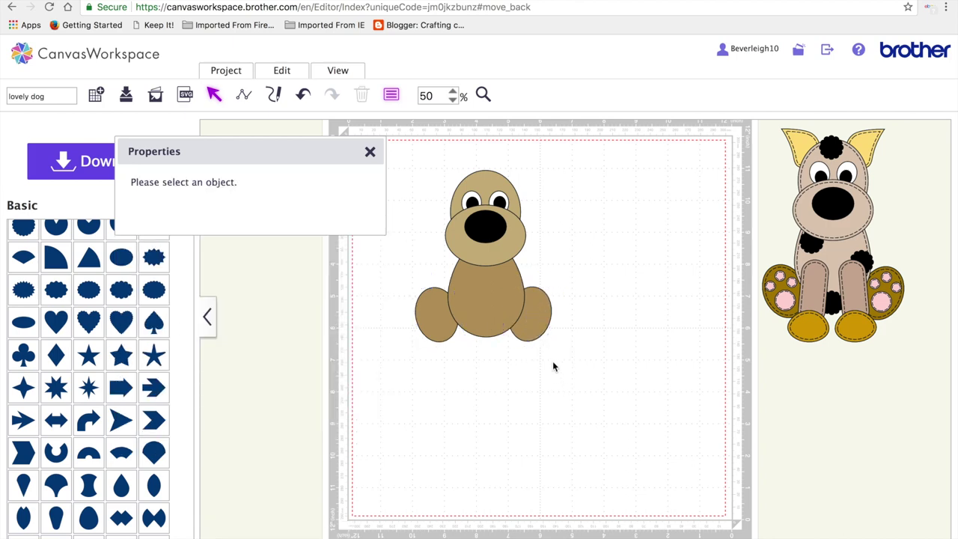
Add a scalloped circle to empty canvas and resize it to 0.75 by 0.75 inches
scroll(151, 296, up, 3)
click(152, 292)
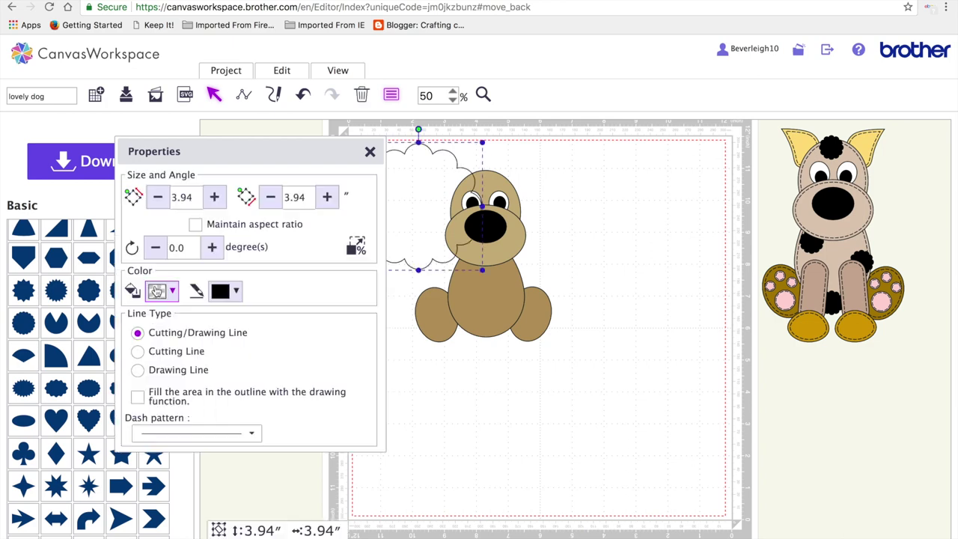
drag(430, 173, 675, 196)
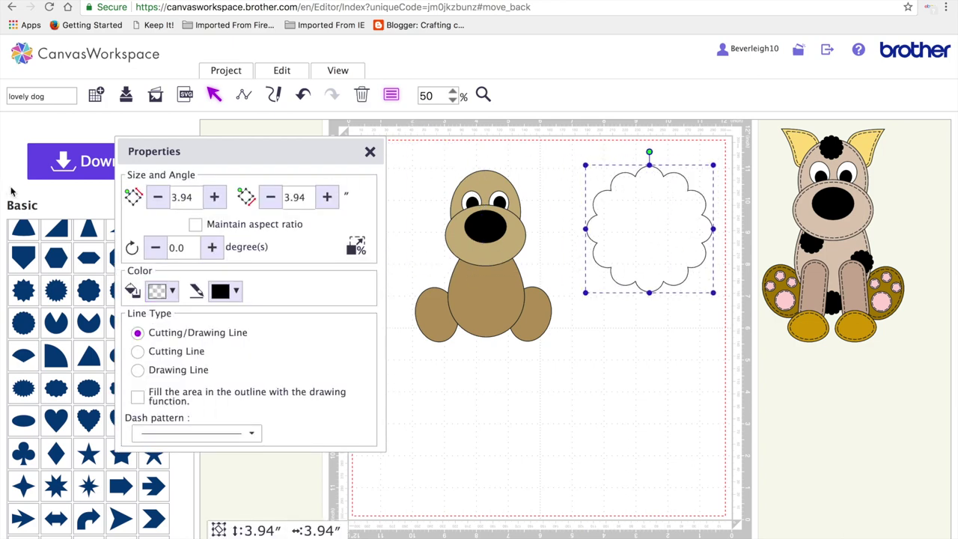
drag(191, 197, 162, 198)
key(BackSpace)
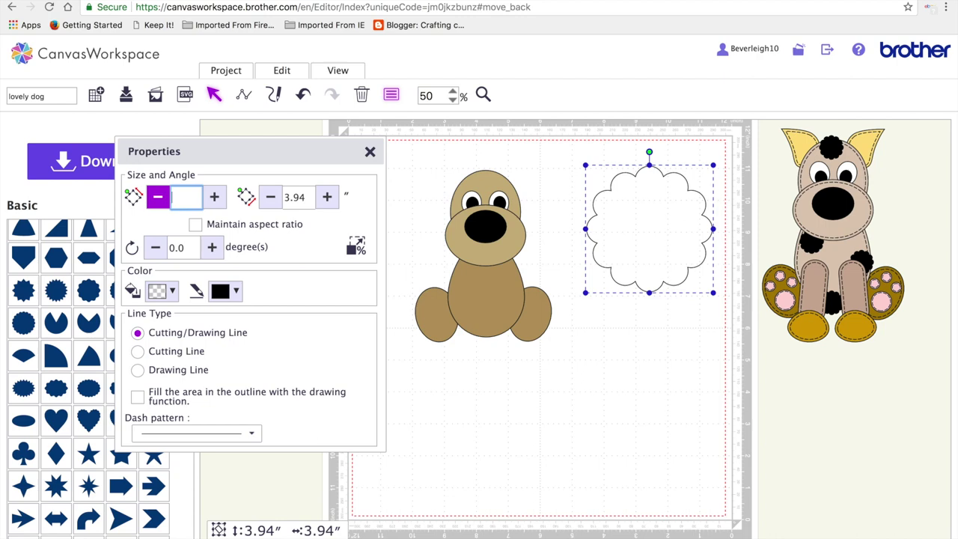
text(075)
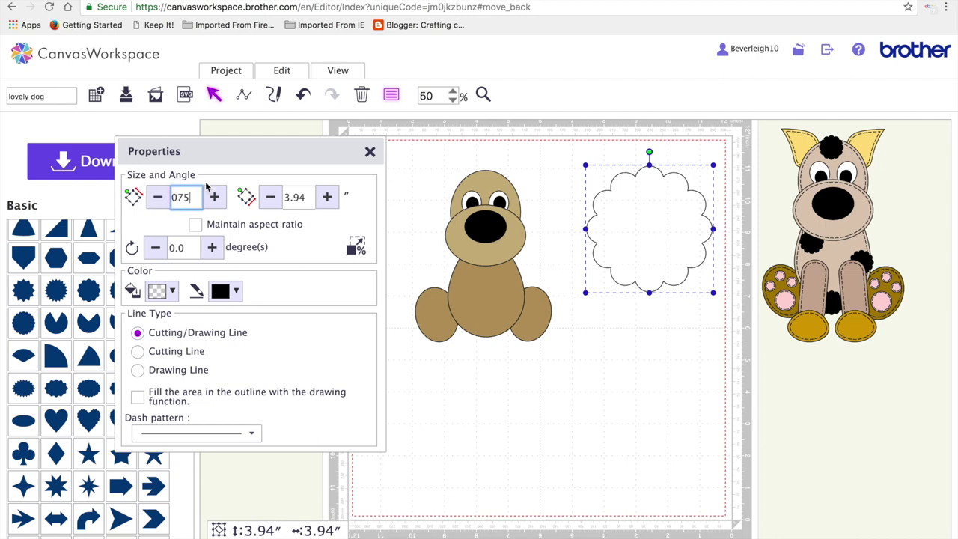
drag(301, 197, 286, 199)
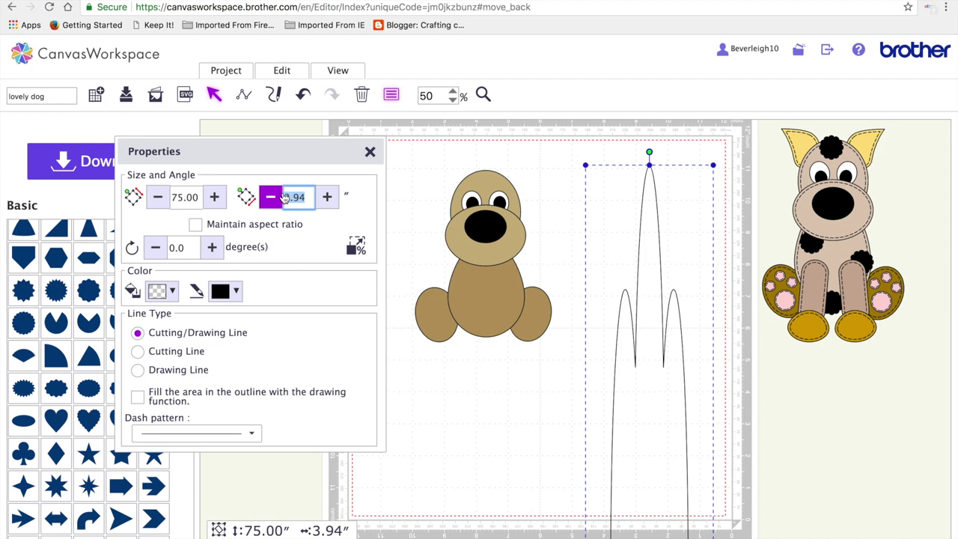
text(075)
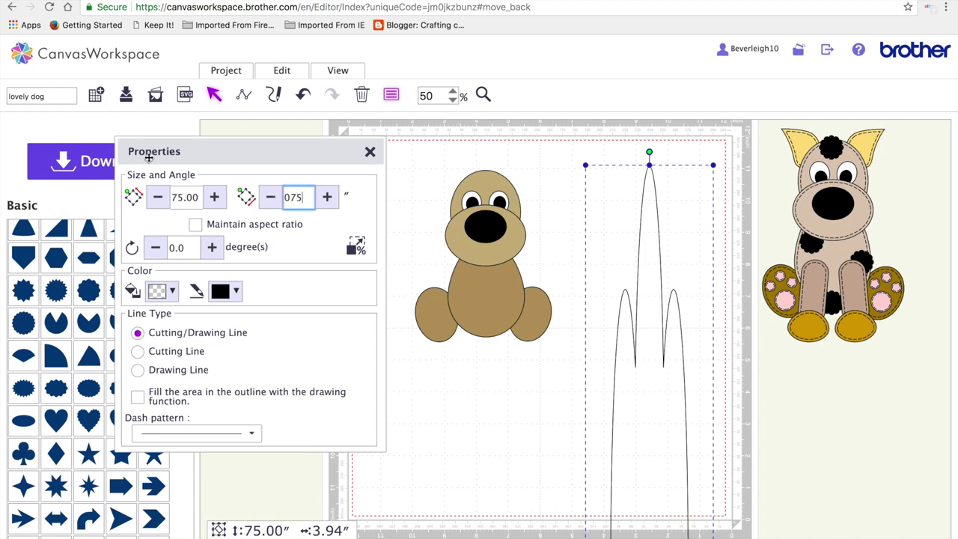
key(BackSpace)
key(BackSpace)
key(BackSpace)
click(194, 196)
key(BackSpace)
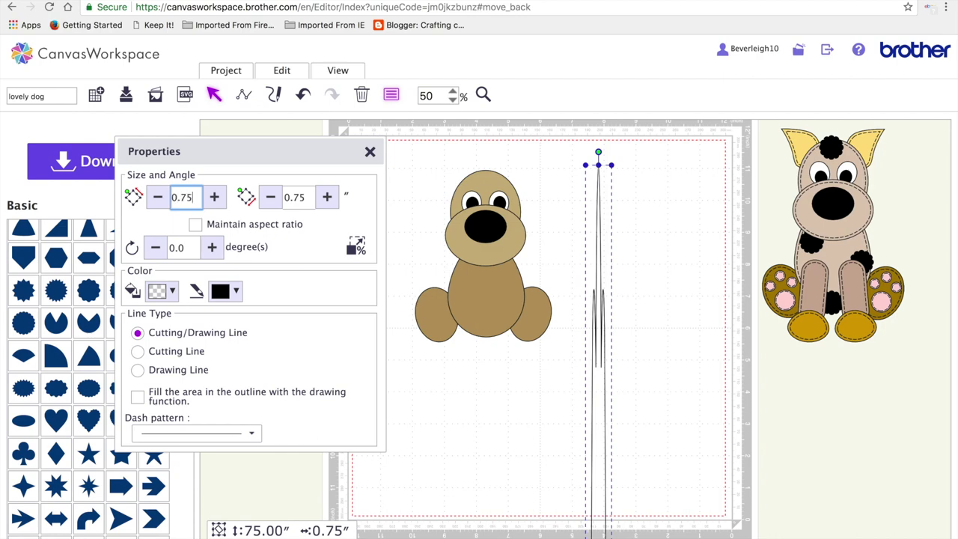
key(Return)
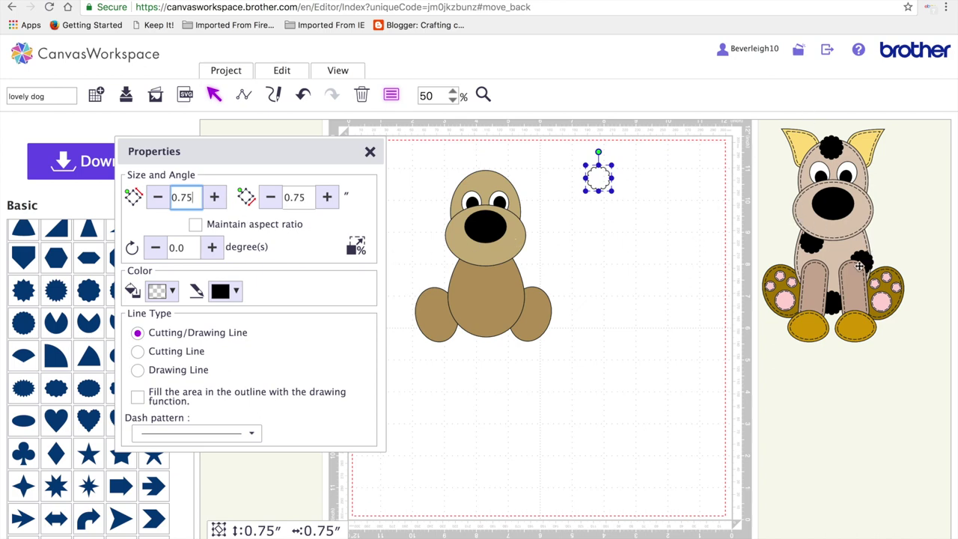
text(D)
key(BackSpace)
Duplicate the small circle into an overlapping row of four and select them all
click(637, 277)
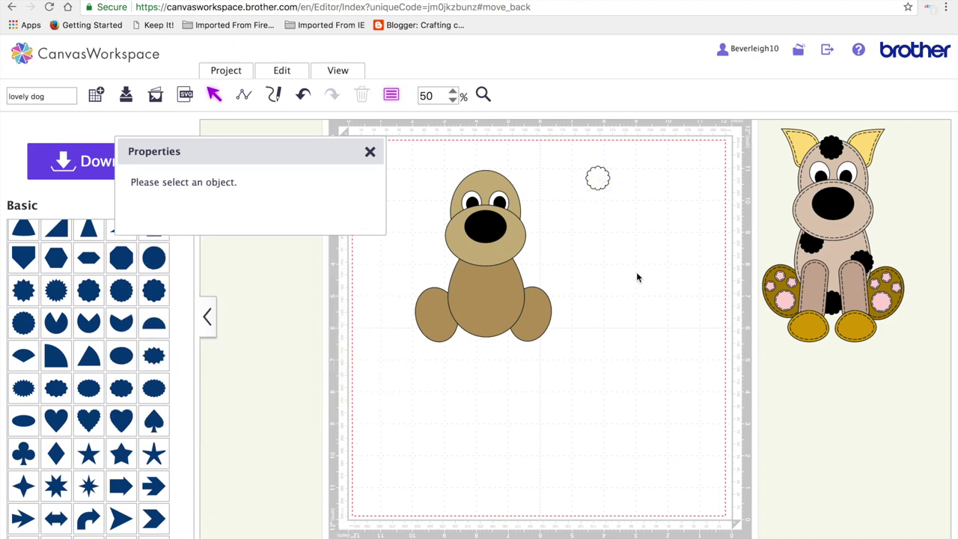
click(599, 176)
key(ctrl+v)
key(ctrl+v)
key(ctrl+v)
key(ctrl+v)
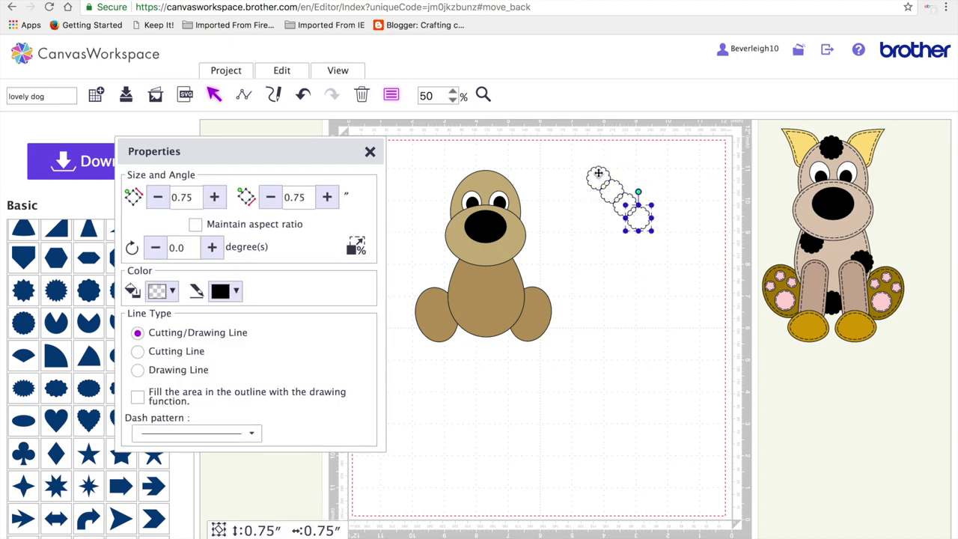
key(Delete)
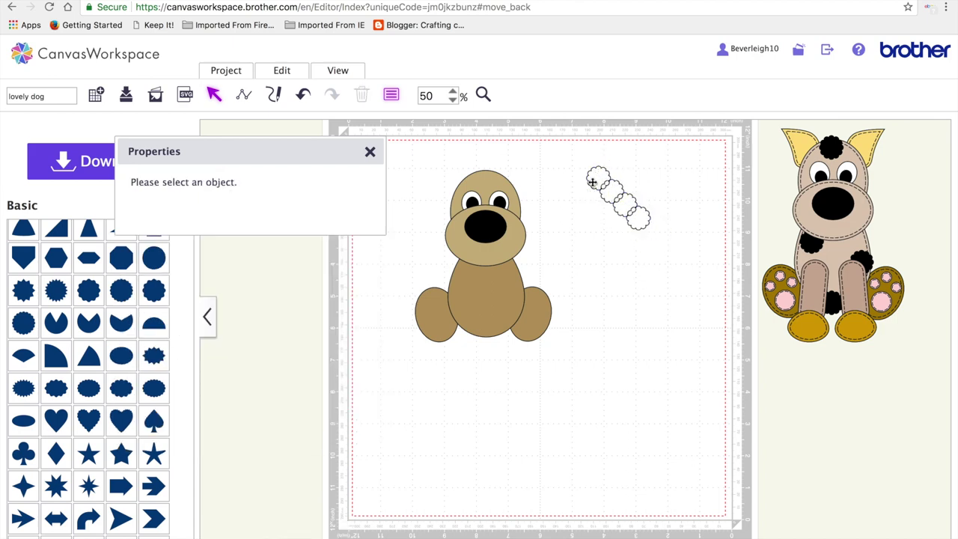
drag(597, 177, 692, 269)
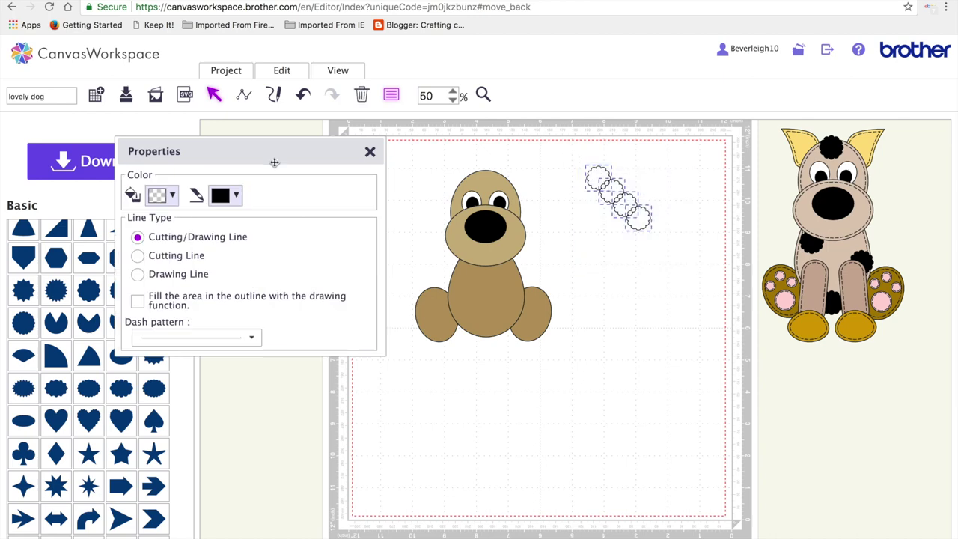
Fill the four scalloped circles black
click(174, 194)
click(198, 225)
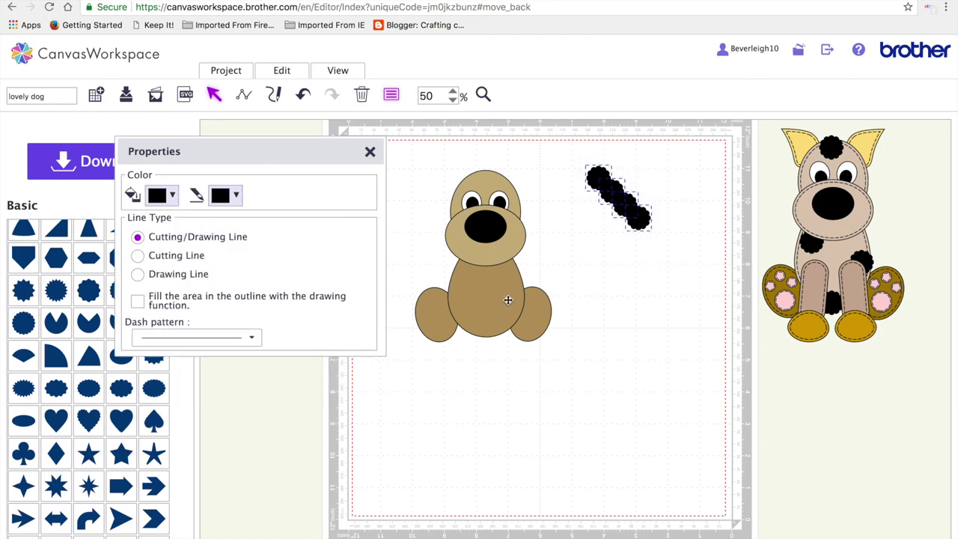
click(512, 299)
click(609, 264)
Drag the black spots onto the dog's head, face, body and lower body
drag(599, 180, 487, 179)
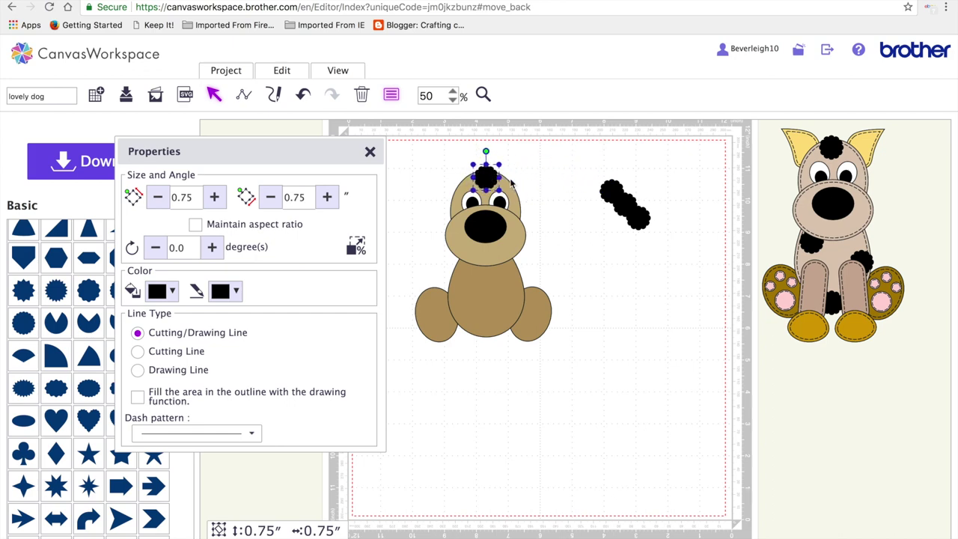
drag(612, 192, 465, 264)
drag(625, 206, 519, 283)
click(828, 144)
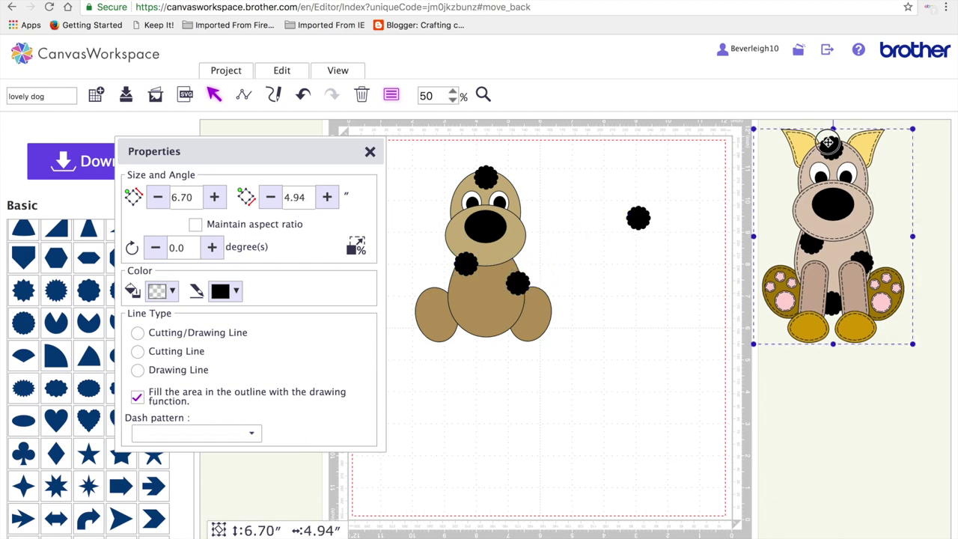
drag(635, 217, 485, 331)
Send the upper-left spot behind the dog's head and check the other spots
click(468, 263)
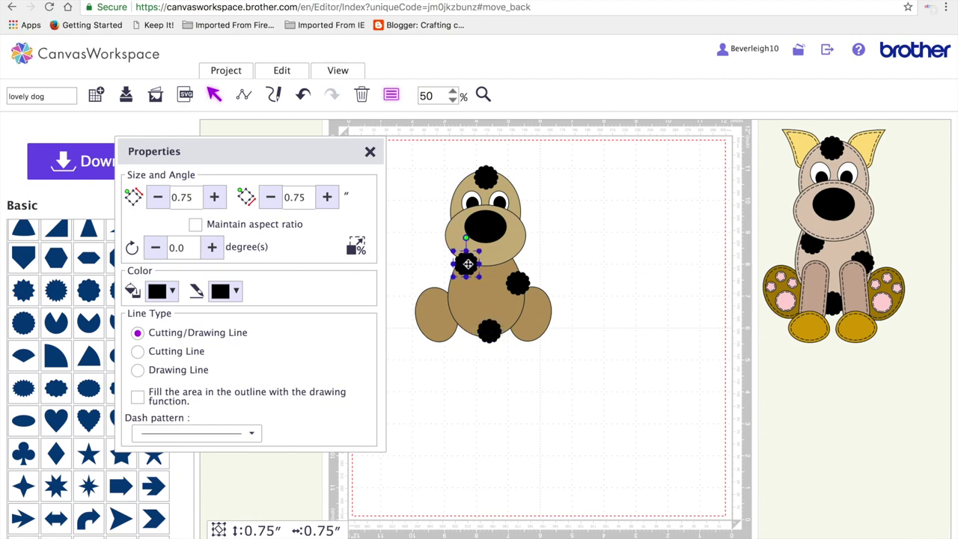
click(289, 73)
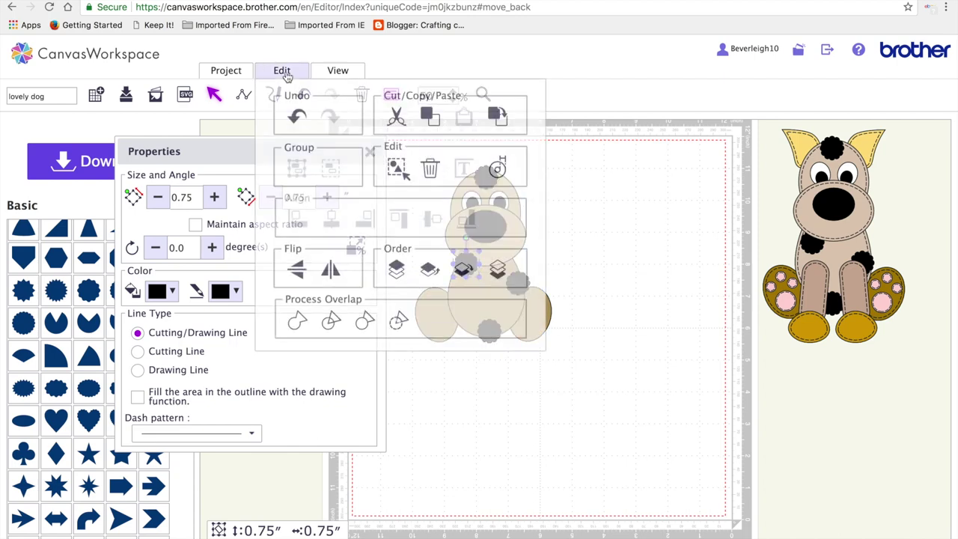
click(464, 271)
click(619, 184)
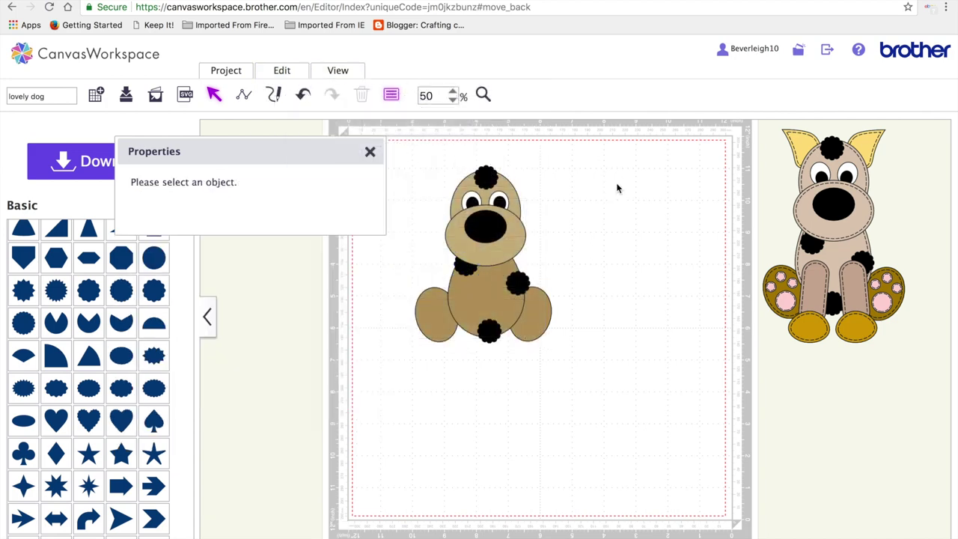
click(518, 286)
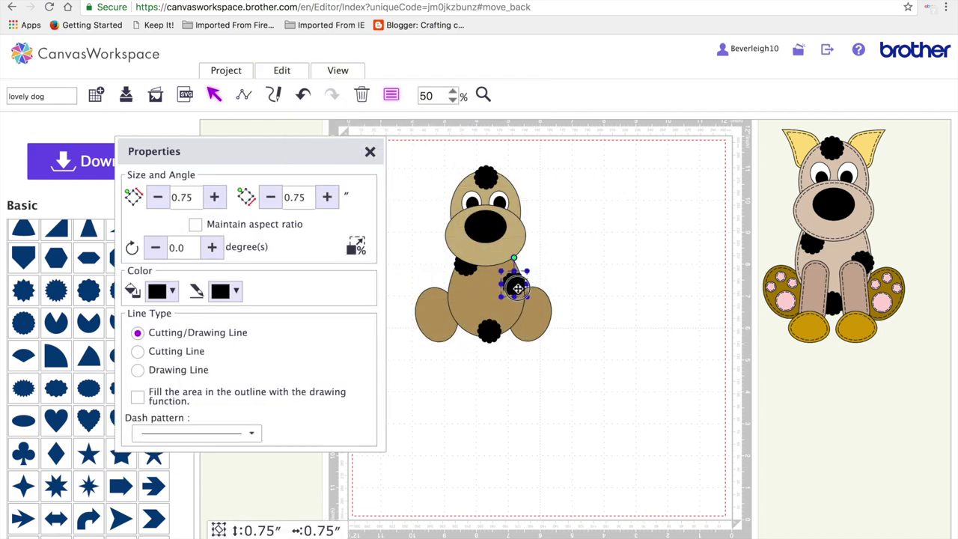
click(582, 208)
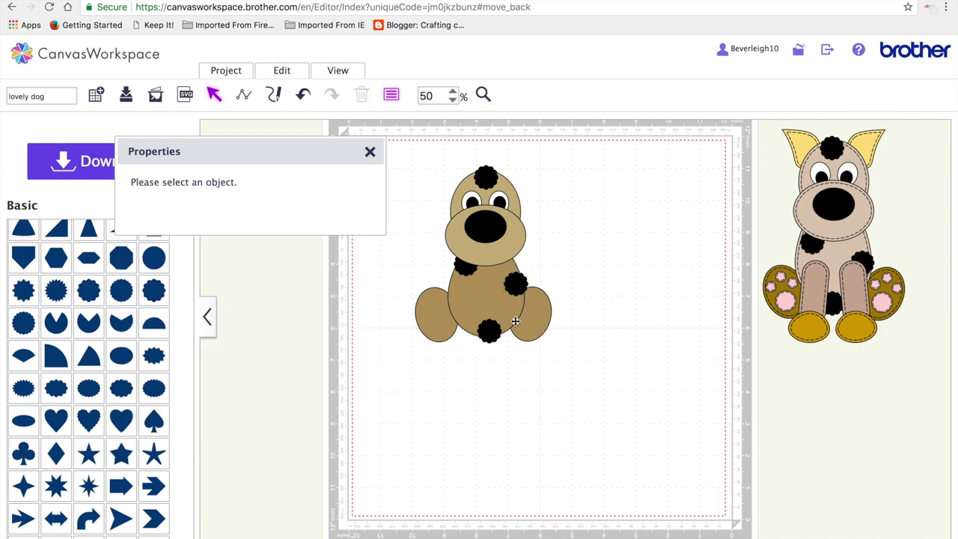
click(496, 332)
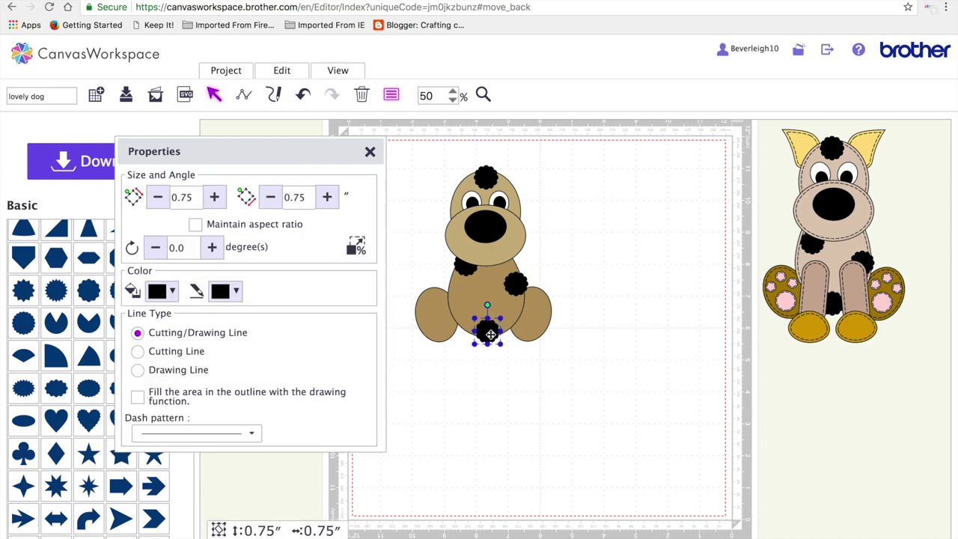
click(608, 318)
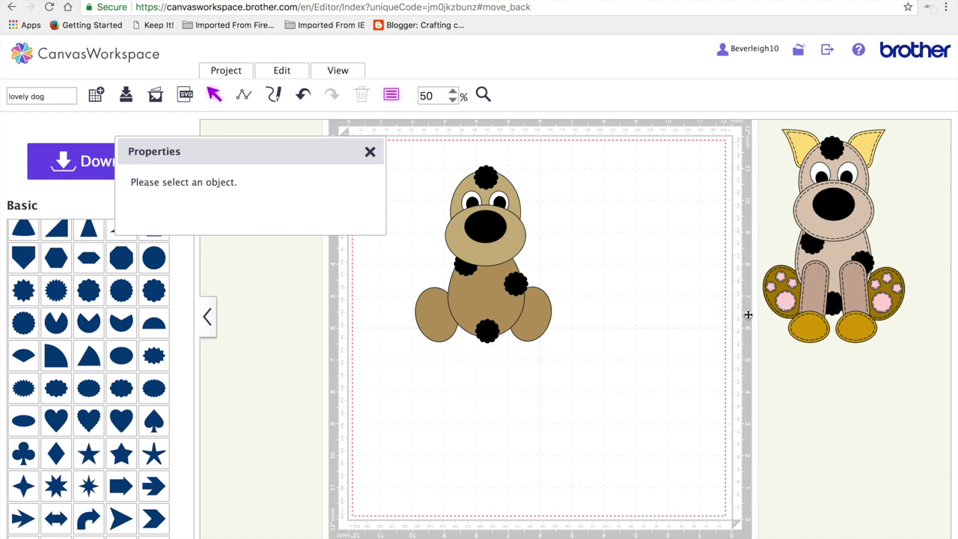
Add a plain circle 0.64 inches wide with proportions kept, filled light pink
click(153, 268)
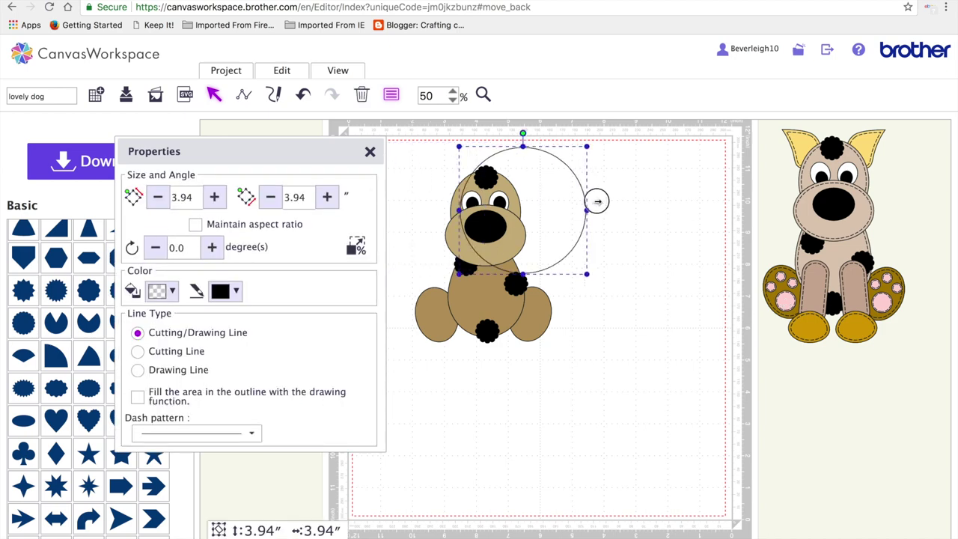
drag(597, 201, 657, 208)
click(195, 224)
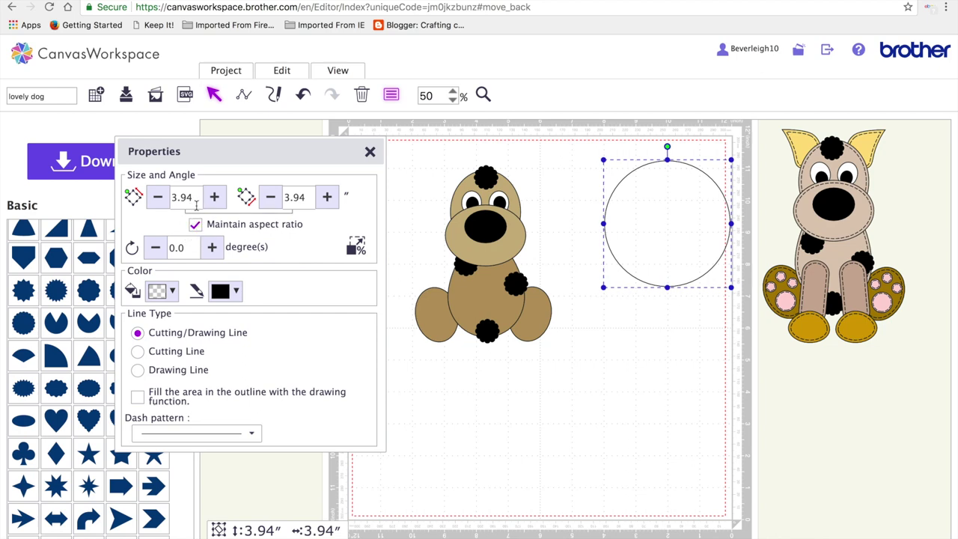
drag(196, 201, 169, 202)
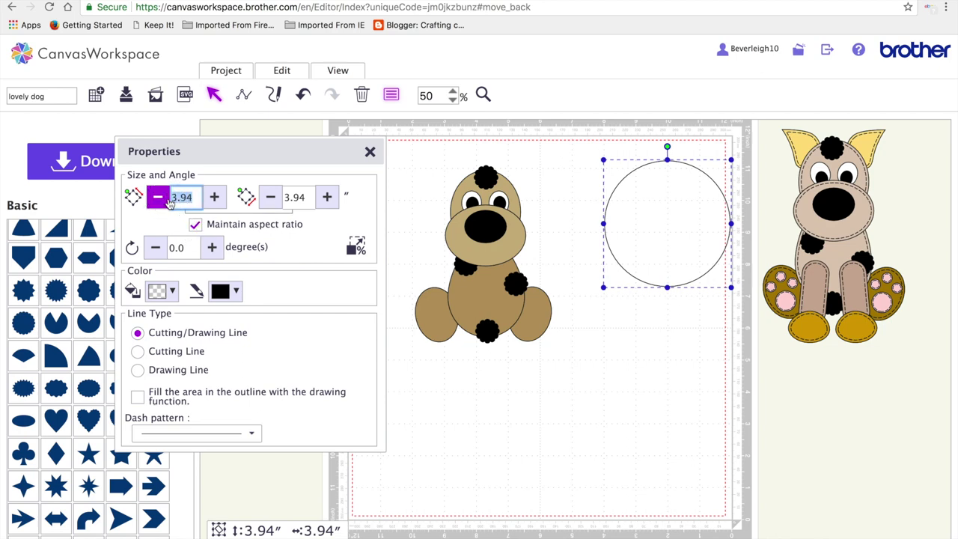
text(0)
key(Return)
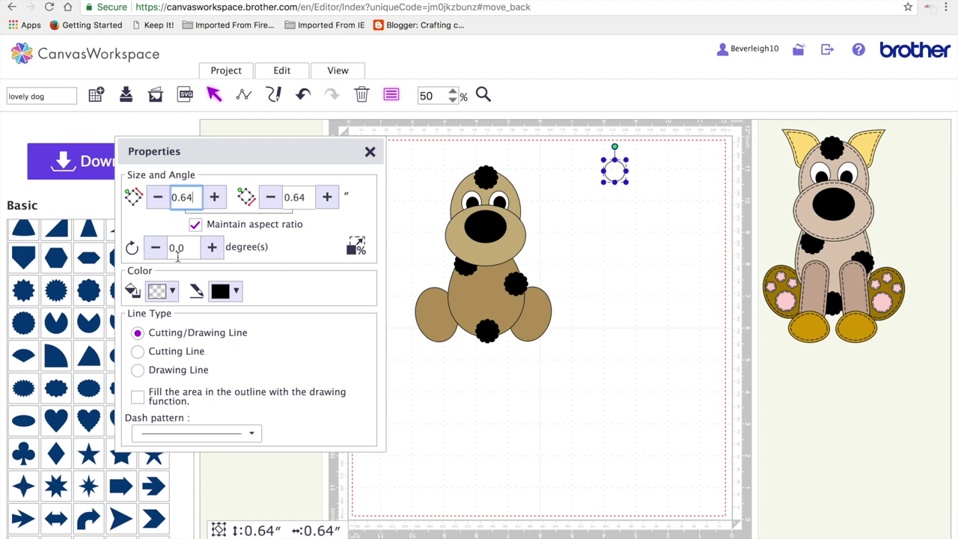
click(171, 292)
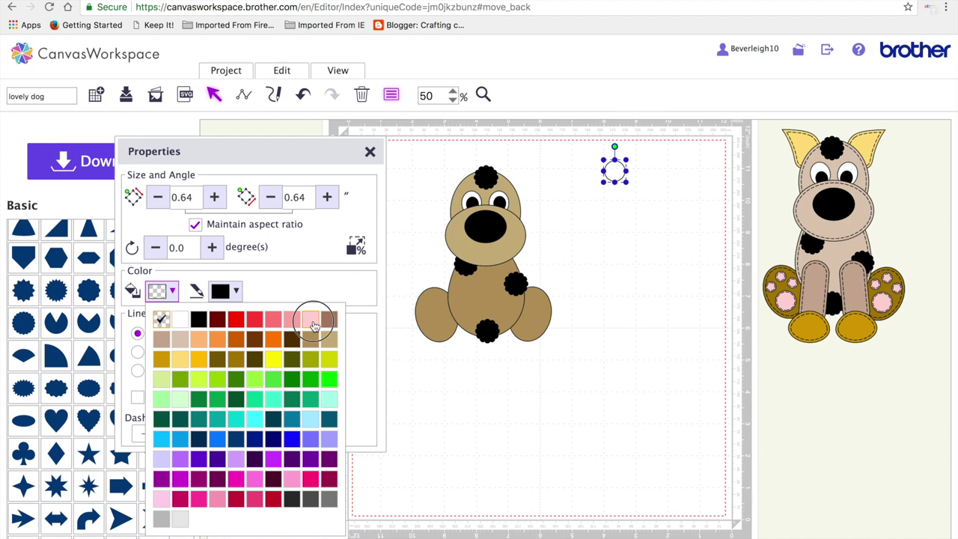
click(313, 322)
Copy the pink circle and place the two pads on the dog's left and right feet
click(582, 233)
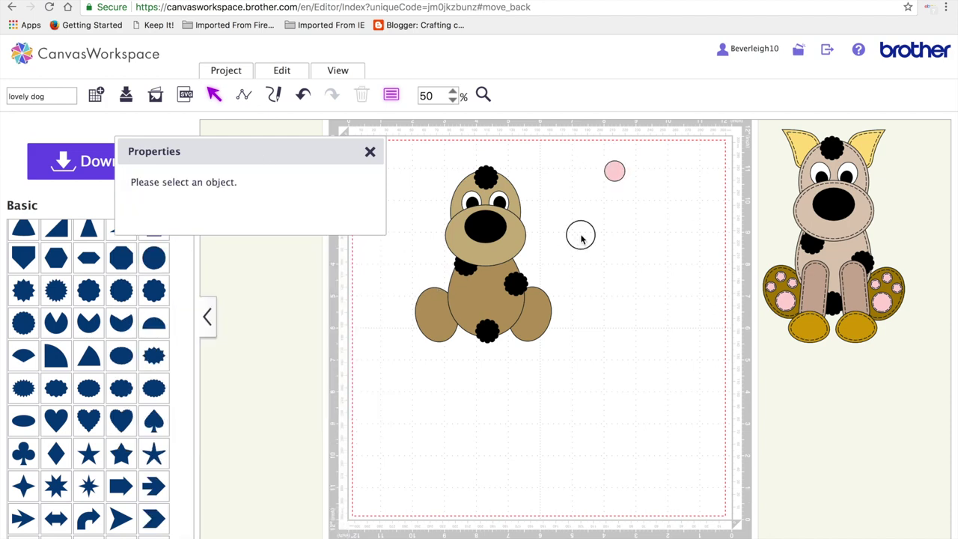
click(614, 169)
key(ctrl+c)
key(ctrl+v)
click(670, 242)
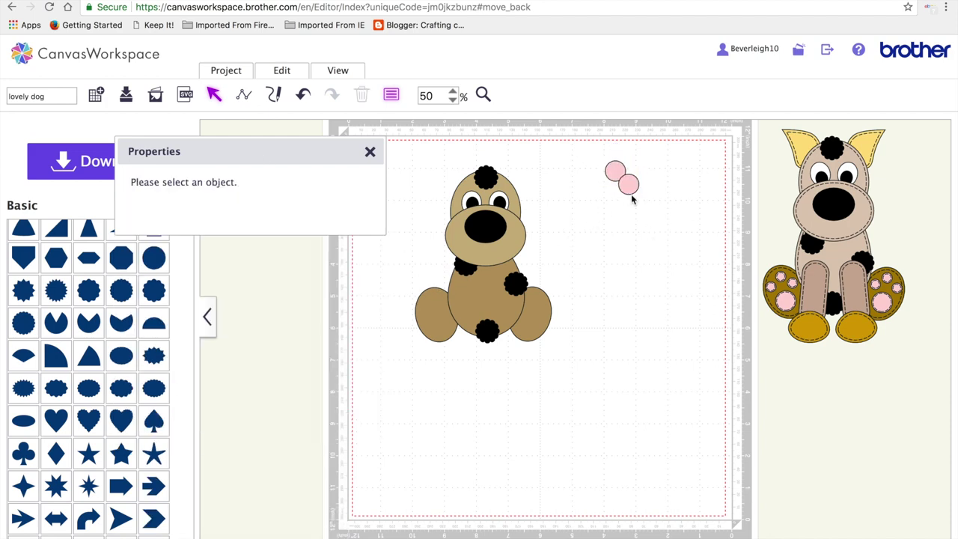
drag(628, 187, 440, 323)
drag(618, 169, 533, 323)
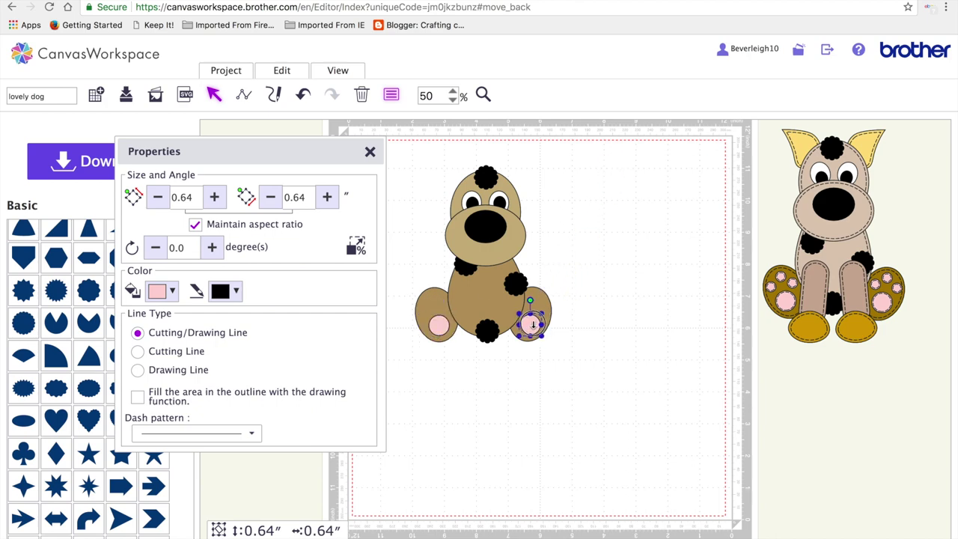
Copy a pink pad and shrink the copy to 0.32 inches for toes
click(627, 395)
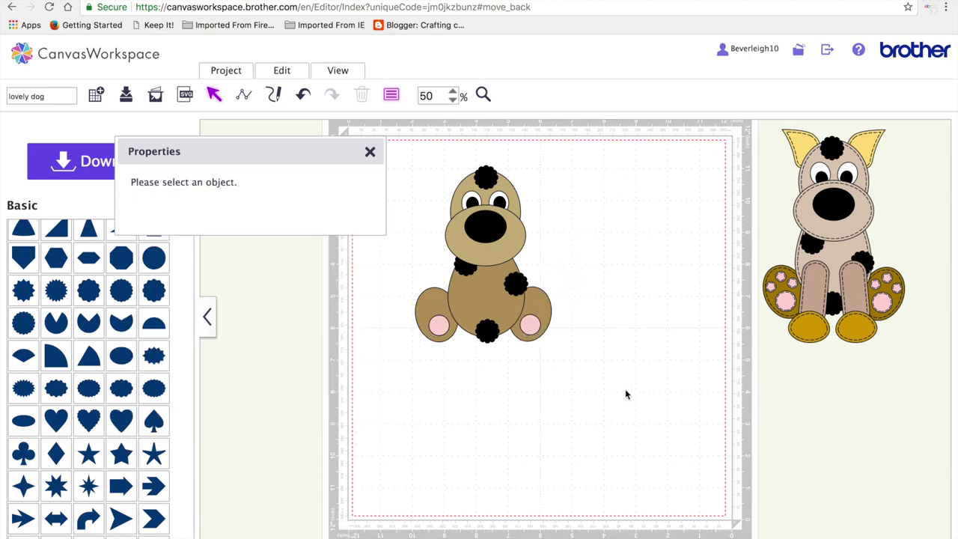
click(535, 322)
key(ctrl+c)
key(ctrl+v)
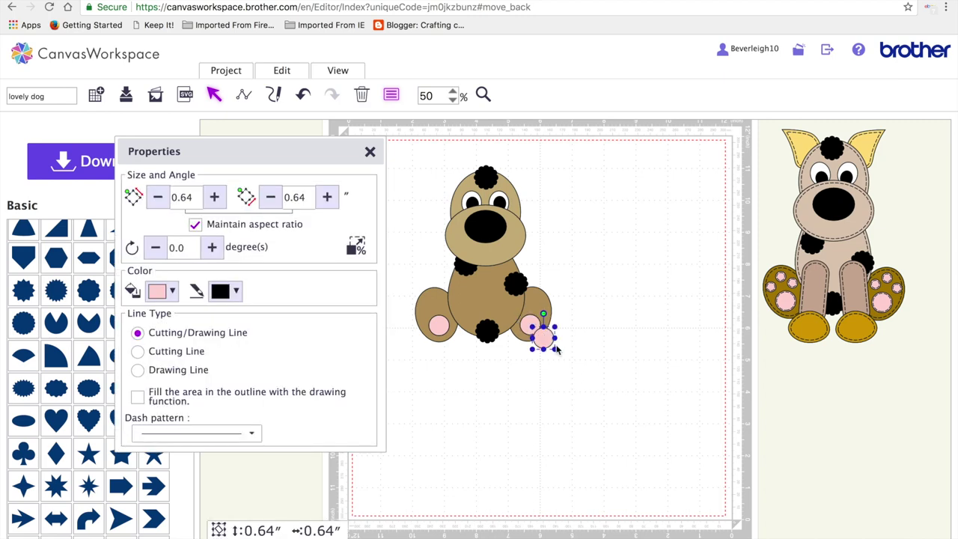
drag(545, 337, 582, 218)
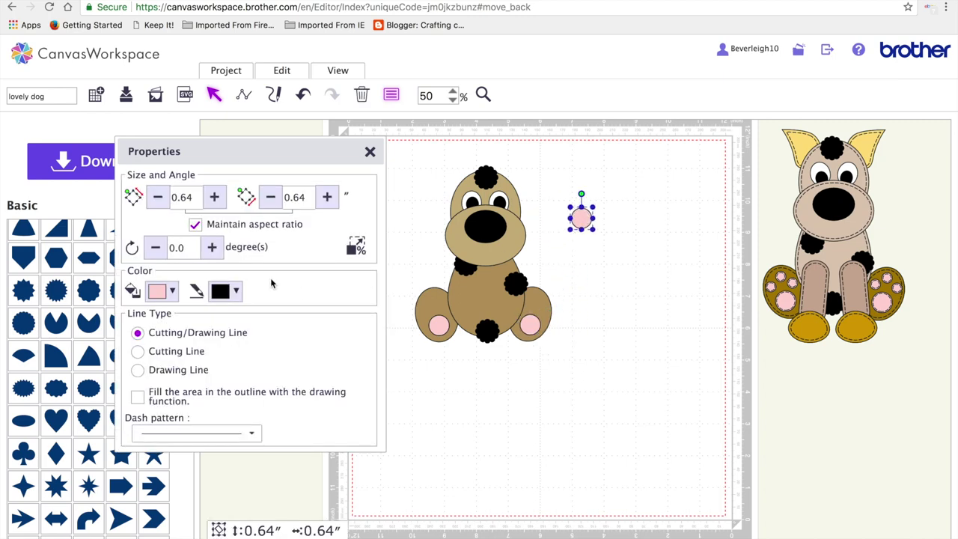
click(196, 196)
key(BackSpace)
text(32)
key(Return)
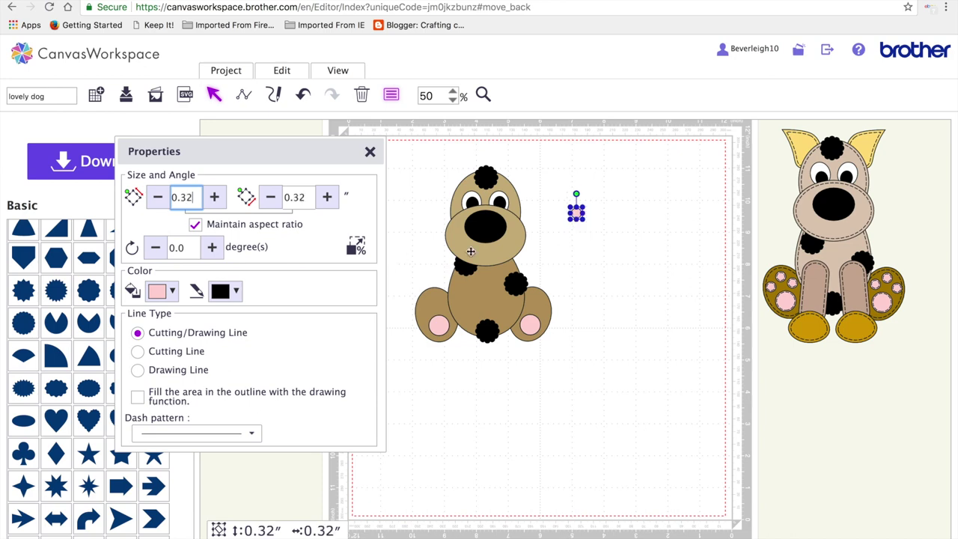
click(657, 236)
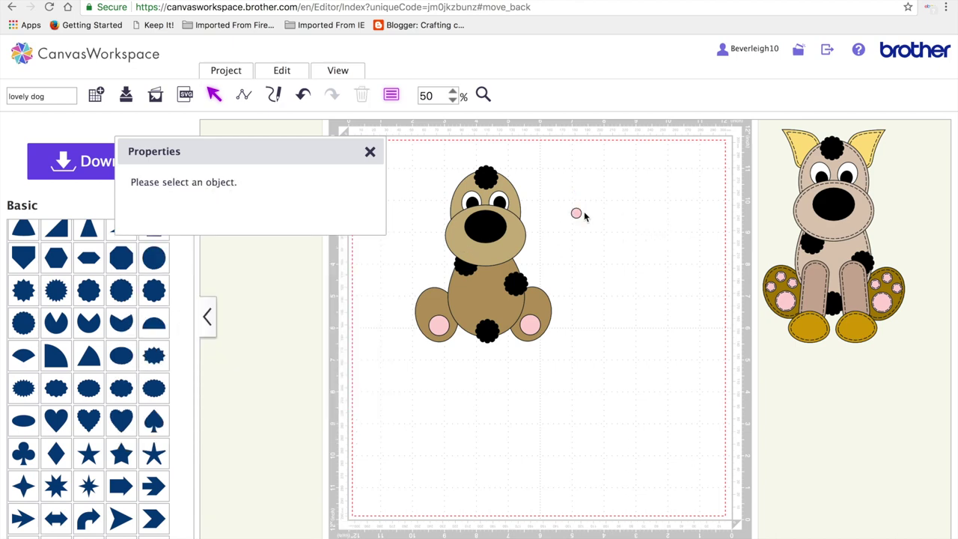
Place three small pink toe circles on the dog's right paw
drag(576, 217, 642, 279)
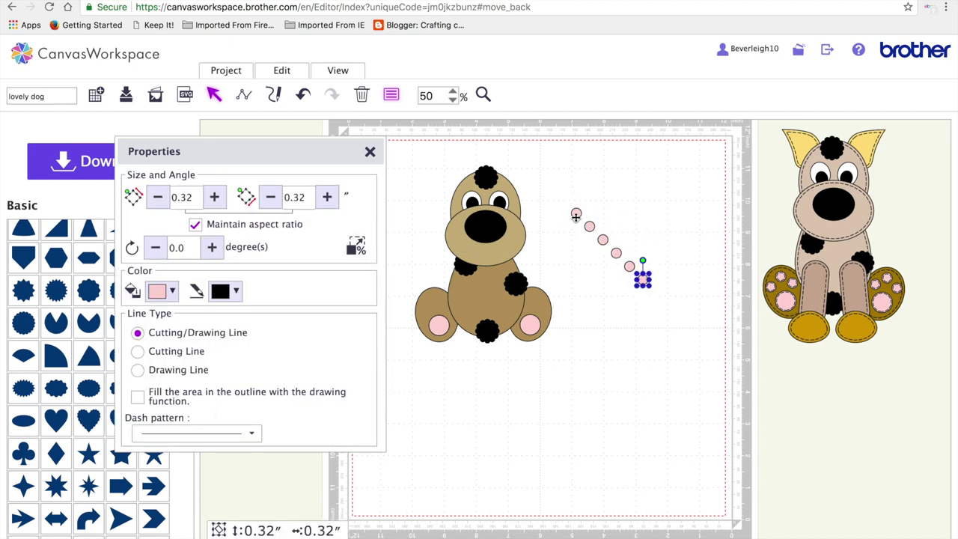
click(627, 298)
drag(576, 214, 531, 302)
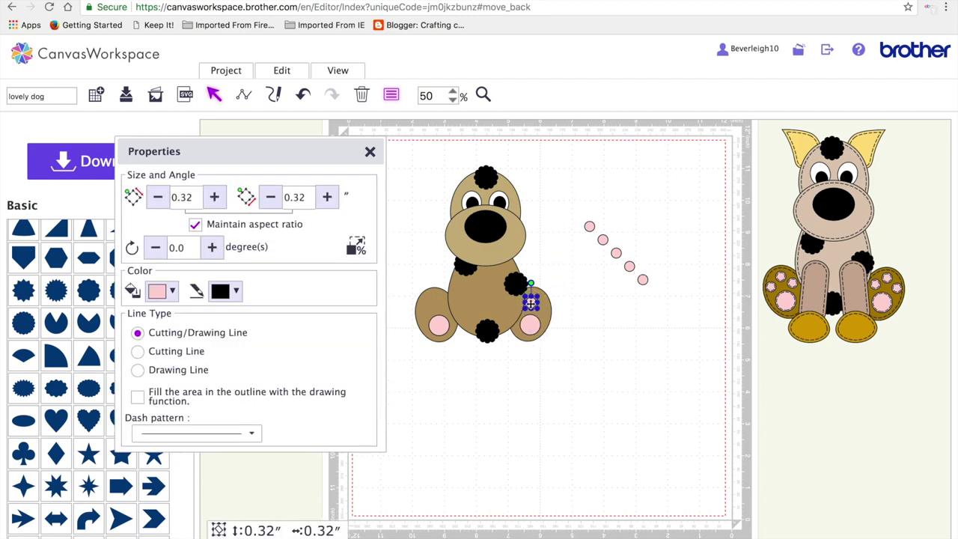
drag(590, 228, 533, 300)
drag(642, 279, 543, 321)
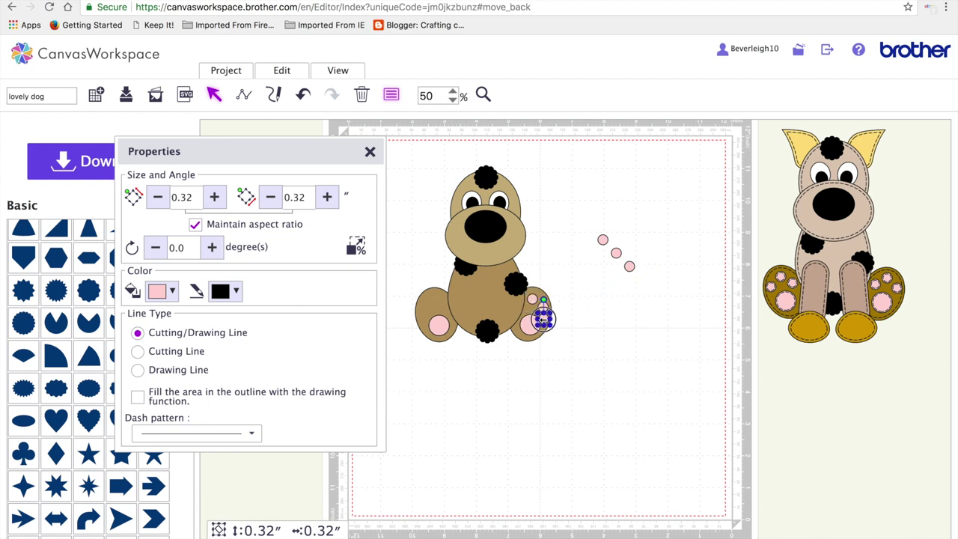
click(532, 300)
Place toe circles on the left paw and nudge the right paw's pad into line
drag(603, 240, 443, 303)
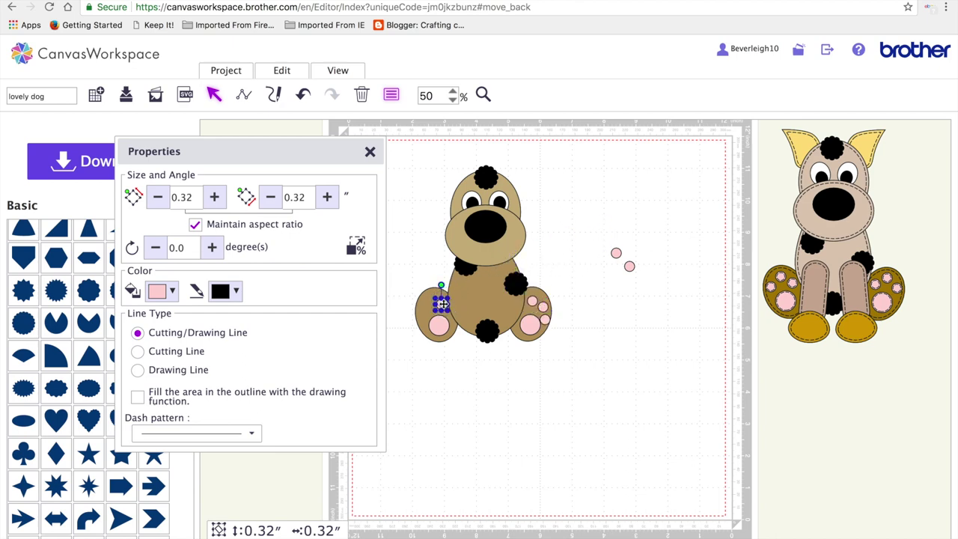
drag(616, 251, 424, 316)
click(593, 352)
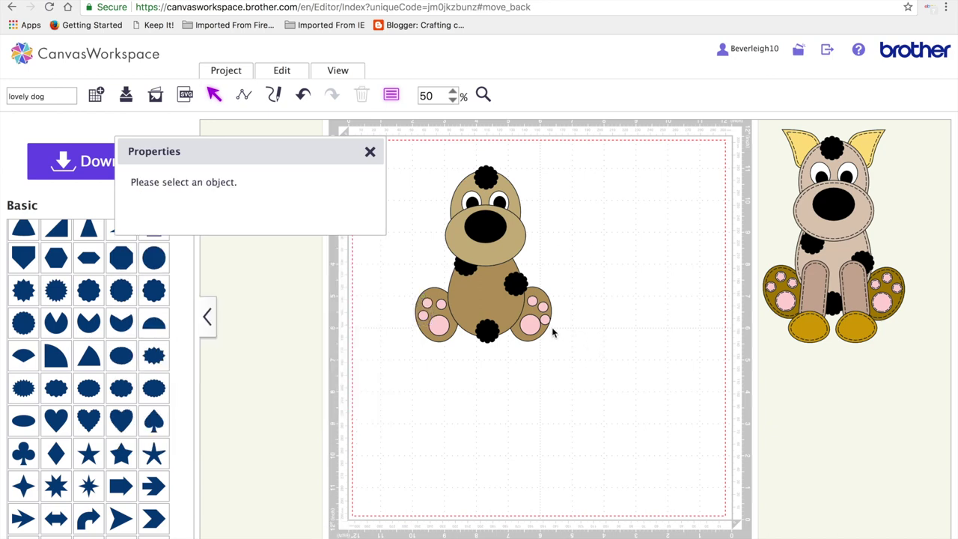
mouse_move(531, 333)
mouse_down()
mouse_move(529, 303)
mouse_move(540, 304)
mouse_move(528, 301)
mouse_move(542, 320)
mouse_up()
click(543, 308)
click(586, 334)
Add a rounded rectangle from Basic shapes beside the dog
scroll(122, 423, down, 3)
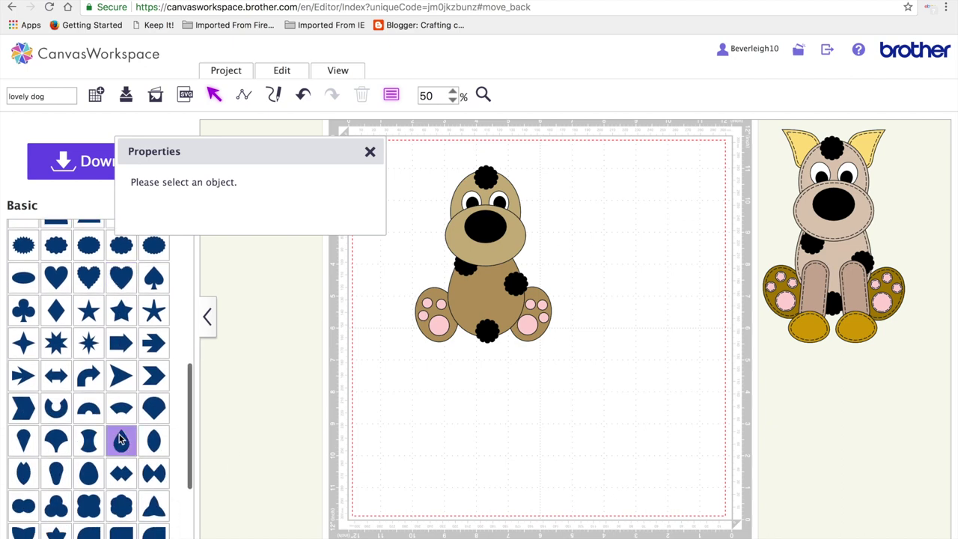
scroll(120, 434, up, 5)
scroll(120, 434, up, 2)
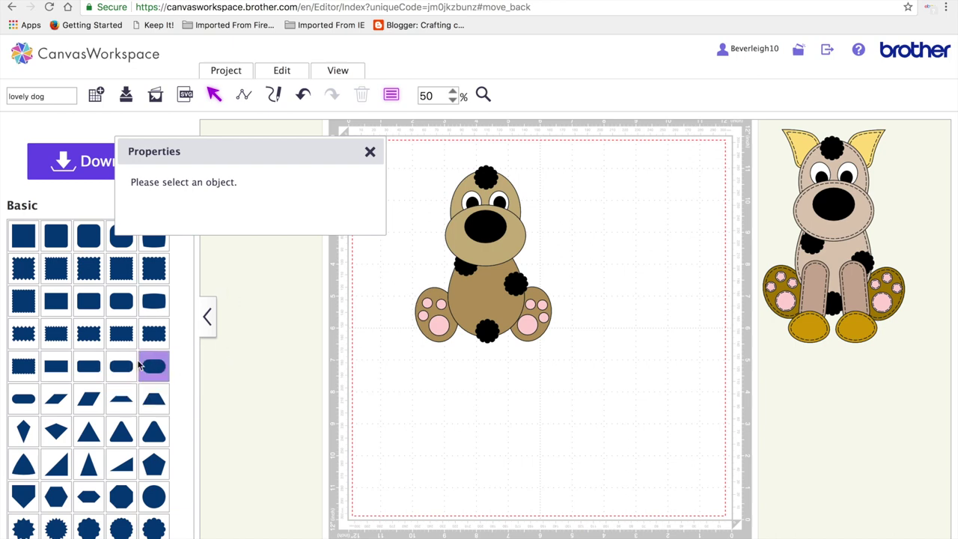
click(123, 370)
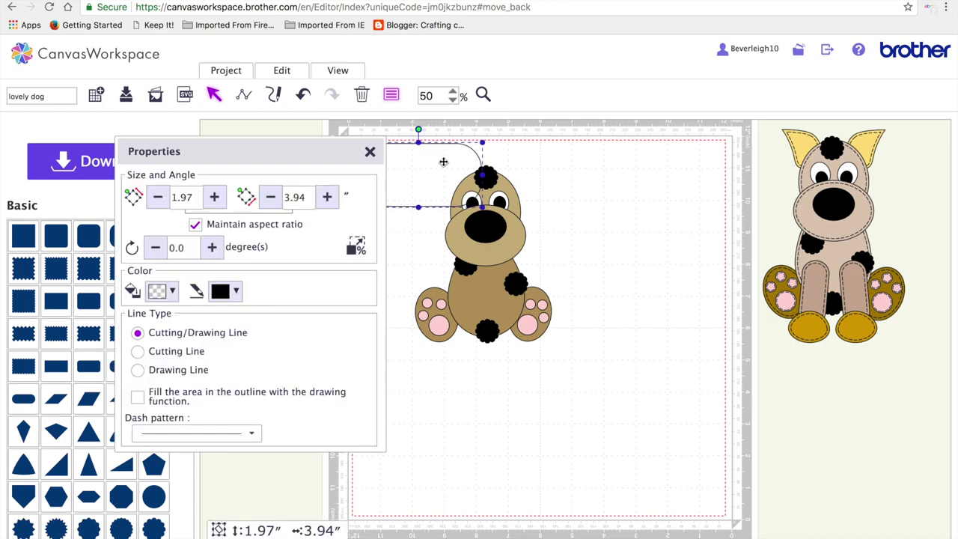
drag(445, 160, 699, 222)
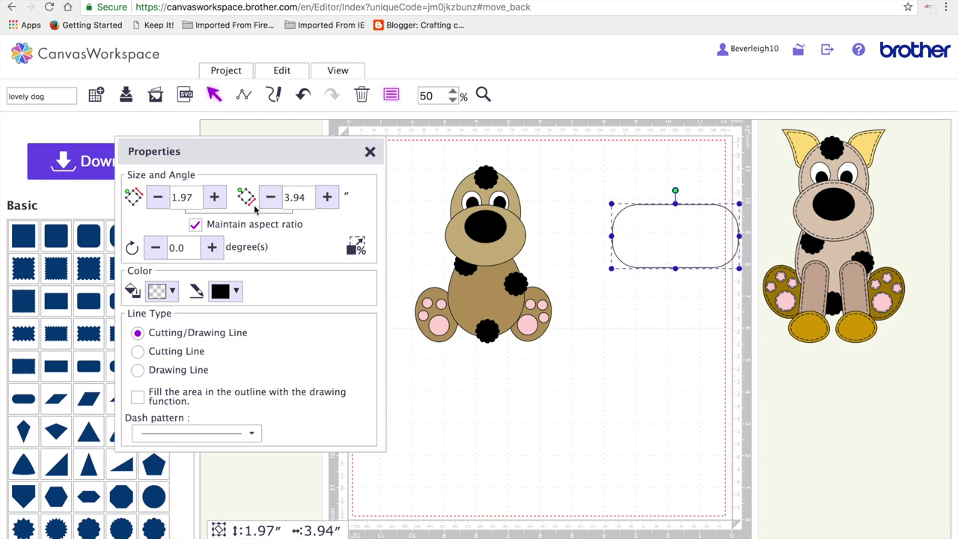
Unlock aspect ratio and set the rectangle to 0.83 by 2.00 inches at 90°
click(197, 198)
click(196, 225)
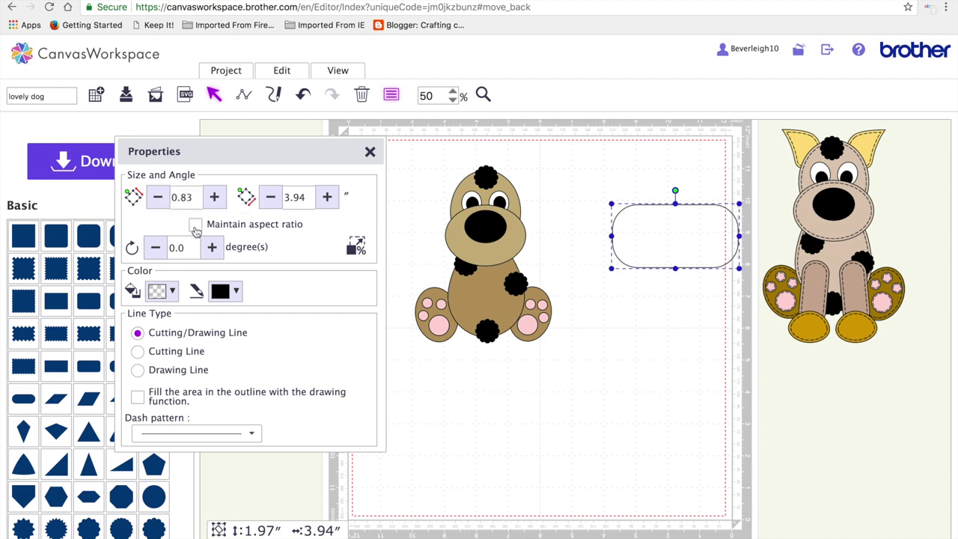
click(296, 198)
drag(296, 198, 285, 204)
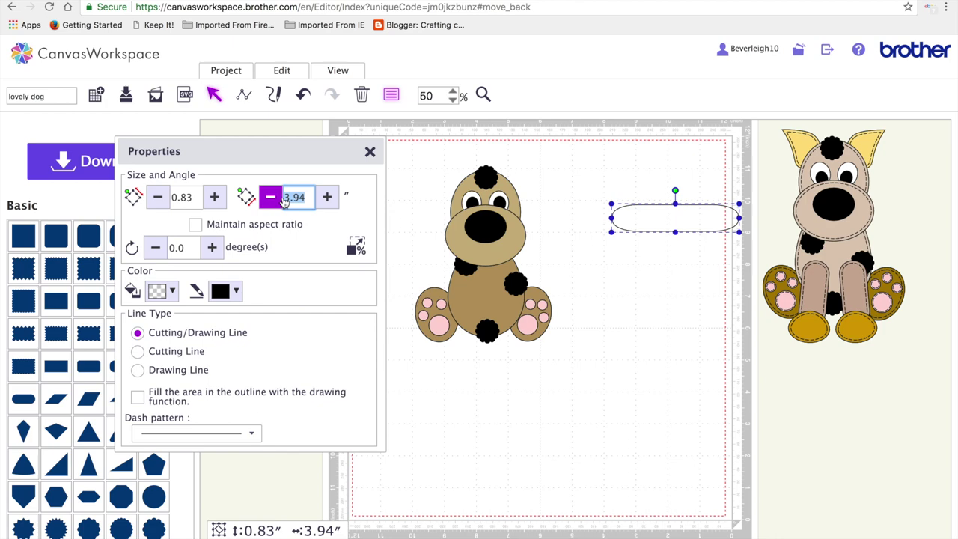
text(2)
key(Return)
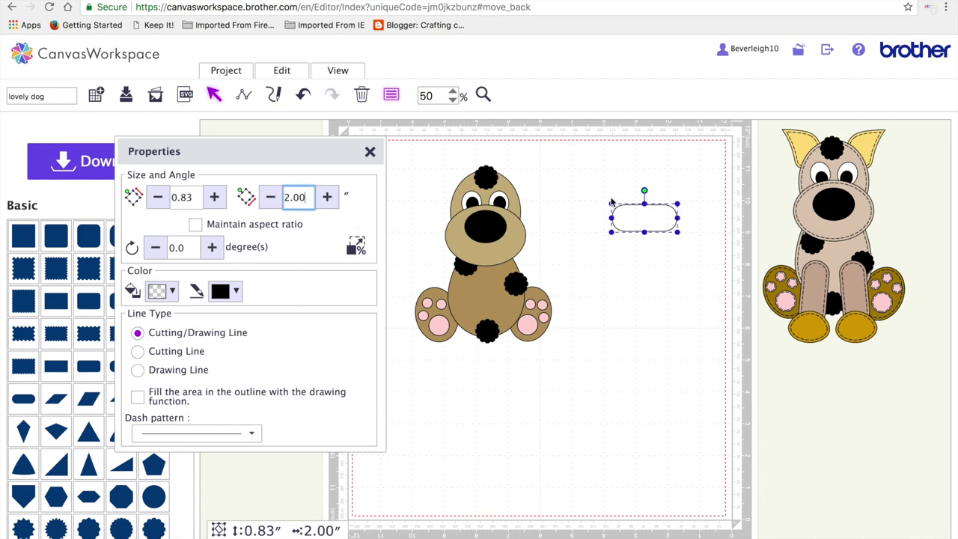
click(193, 248)
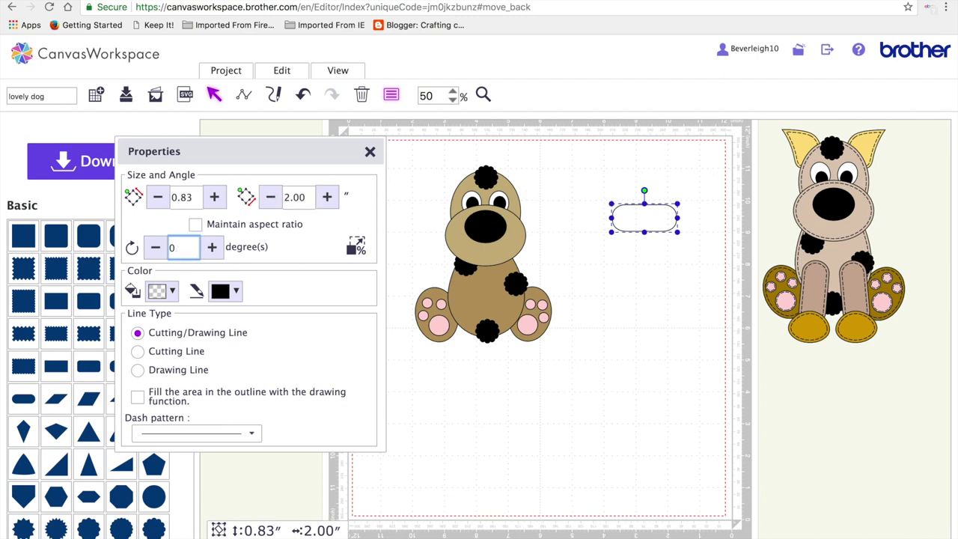
key(Return)
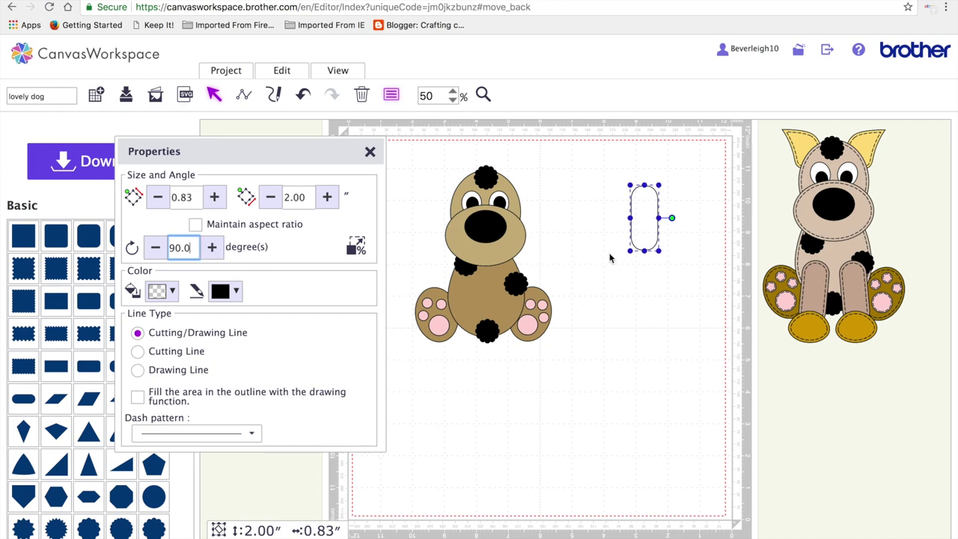
Fill the rectangle dark olive-brown and move it onto the dog's lower body
click(174, 291)
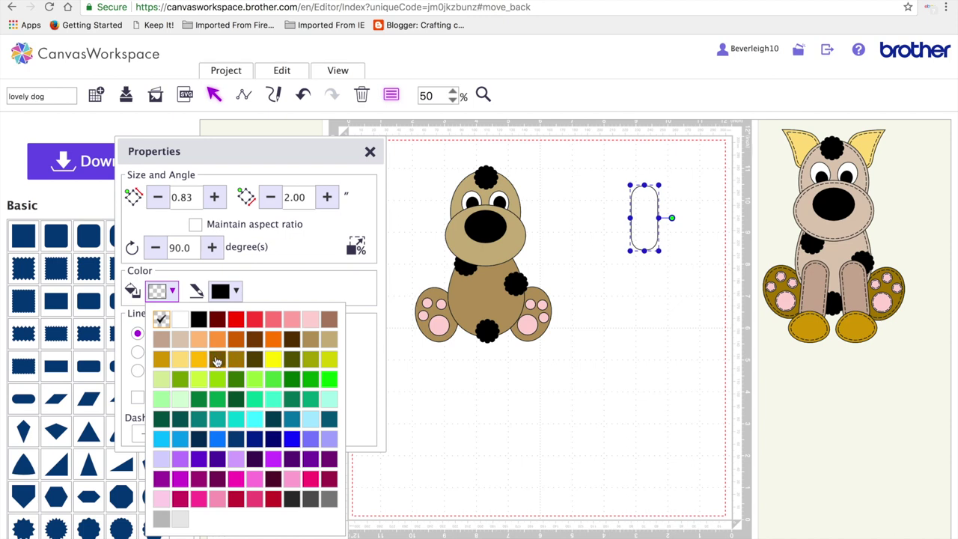
click(217, 360)
drag(645, 218, 480, 321)
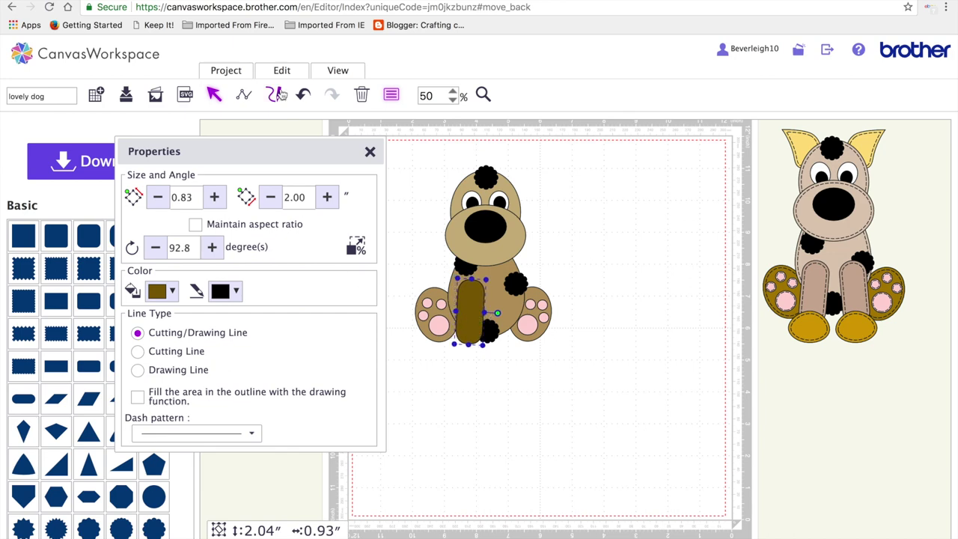
Paste a copy of the brown leg, flip it, and set it beside the first leg
key(ctrl+v)
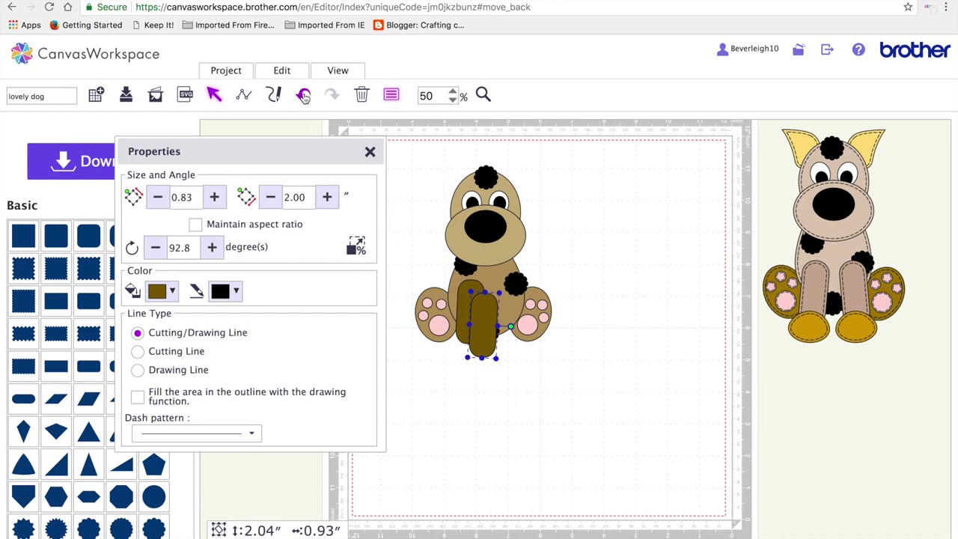
click(289, 71)
click(331, 271)
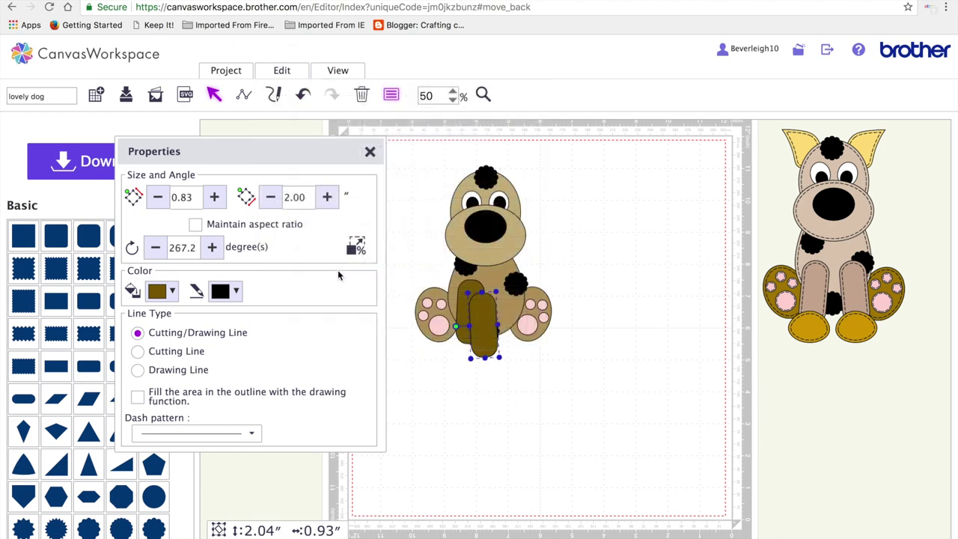
drag(496, 325, 477, 310)
click(302, 94)
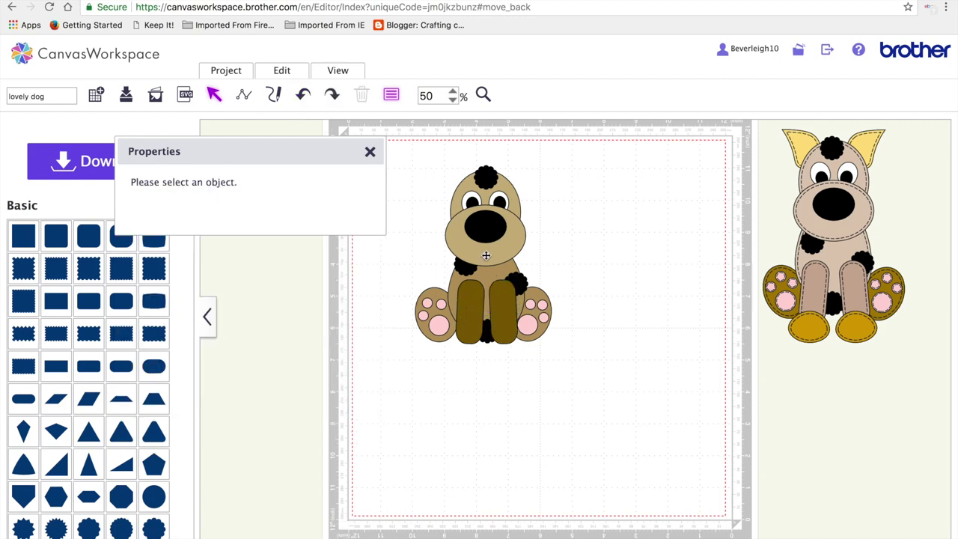
click(503, 304)
drag(503, 303, 513, 324)
click(512, 323)
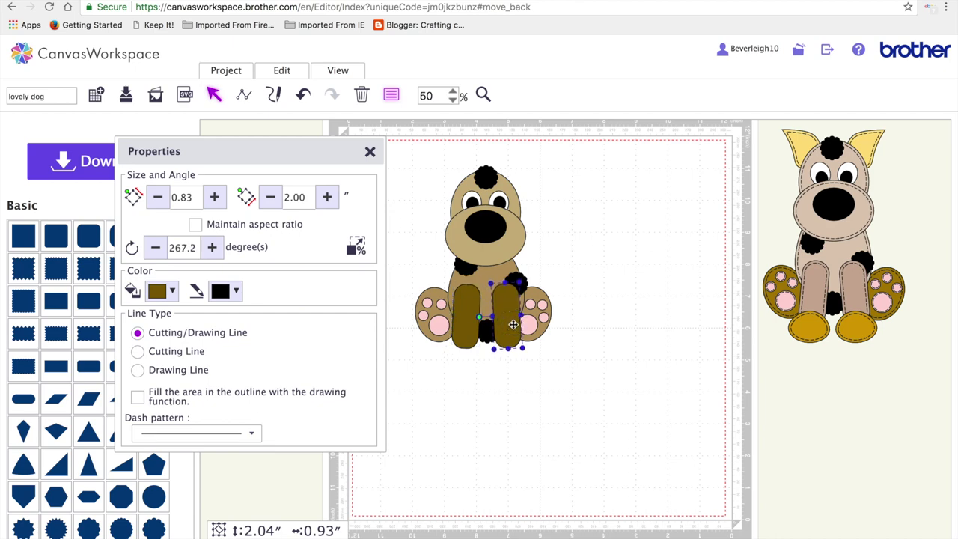
click(522, 403)
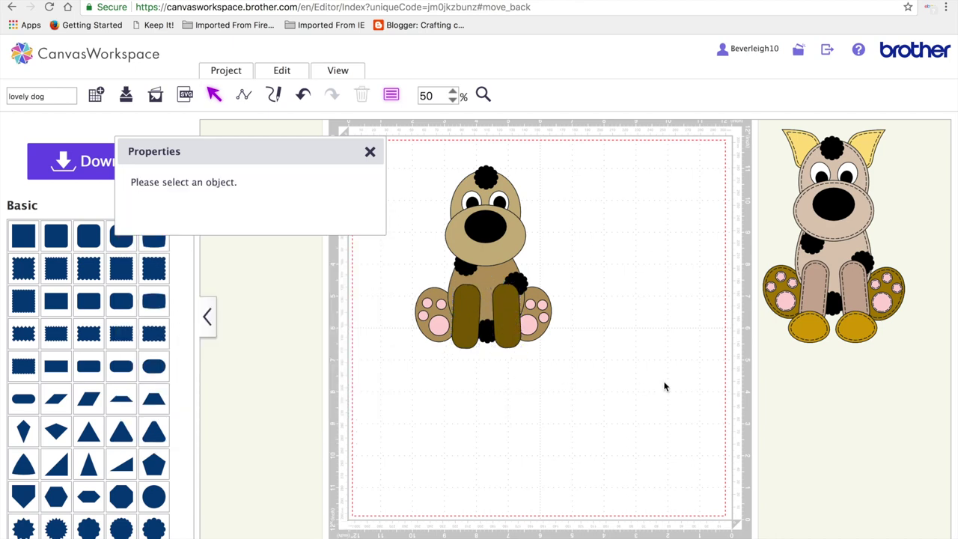
click(807, 320)
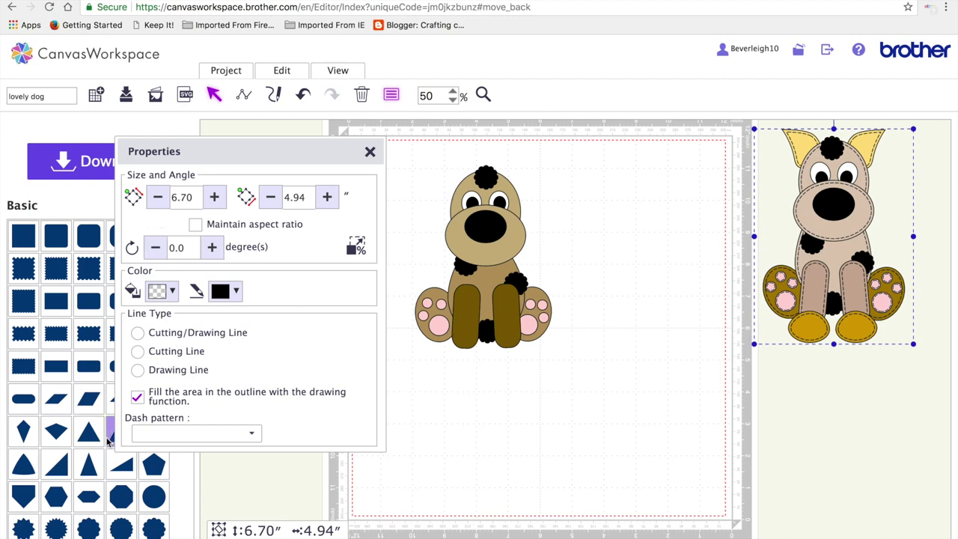
Add an oval and size it 0.99 by 1.30 inches
scroll(84, 461, down, 5)
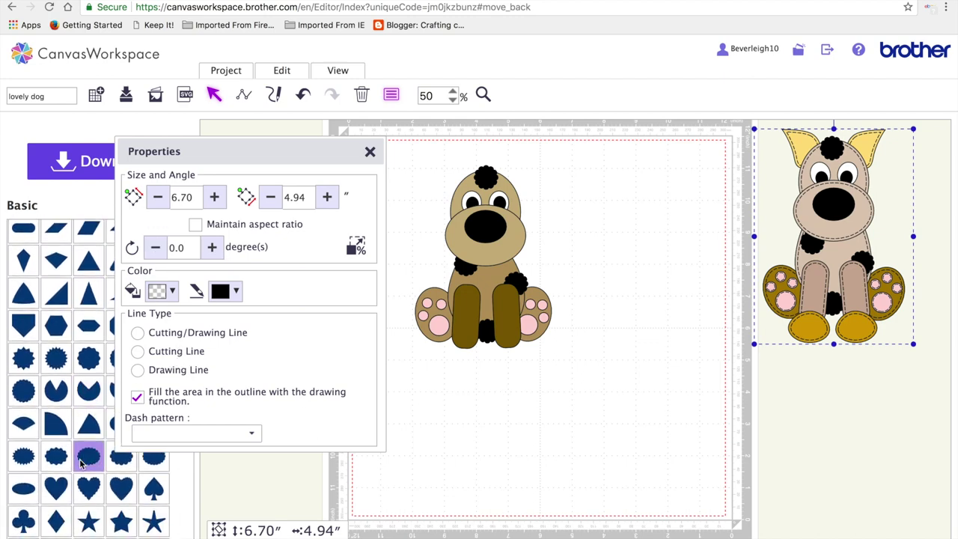
scroll(82, 464, down, 5)
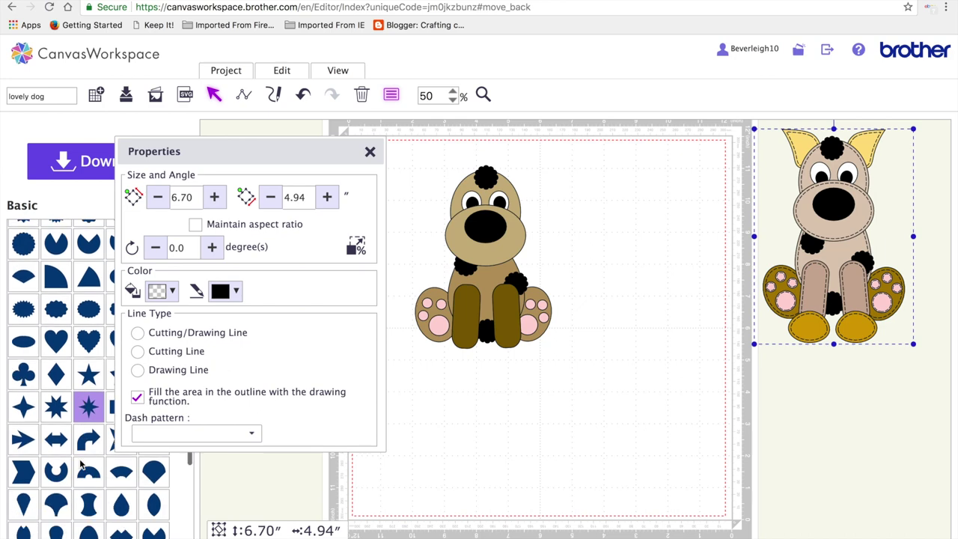
scroll(83, 464, down, 2)
click(87, 485)
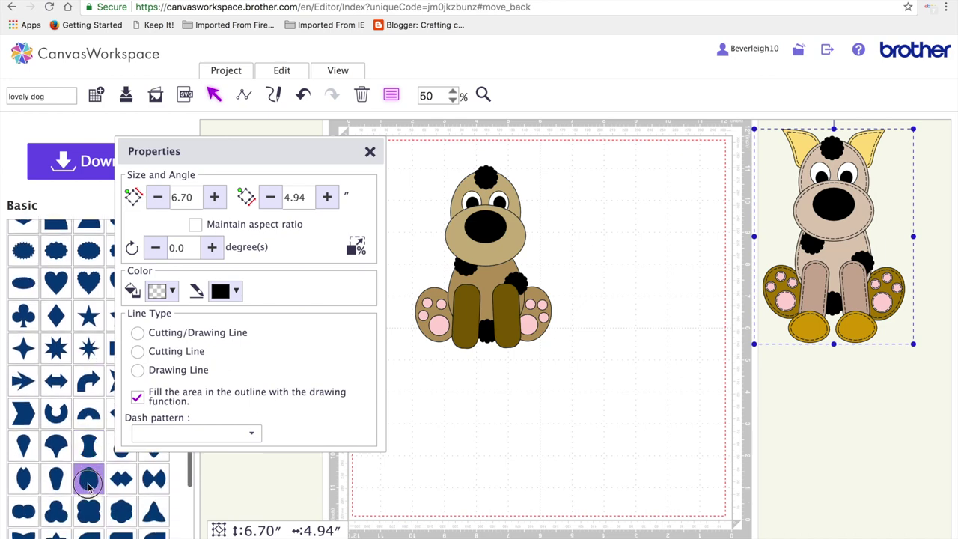
drag(432, 236, 652, 238)
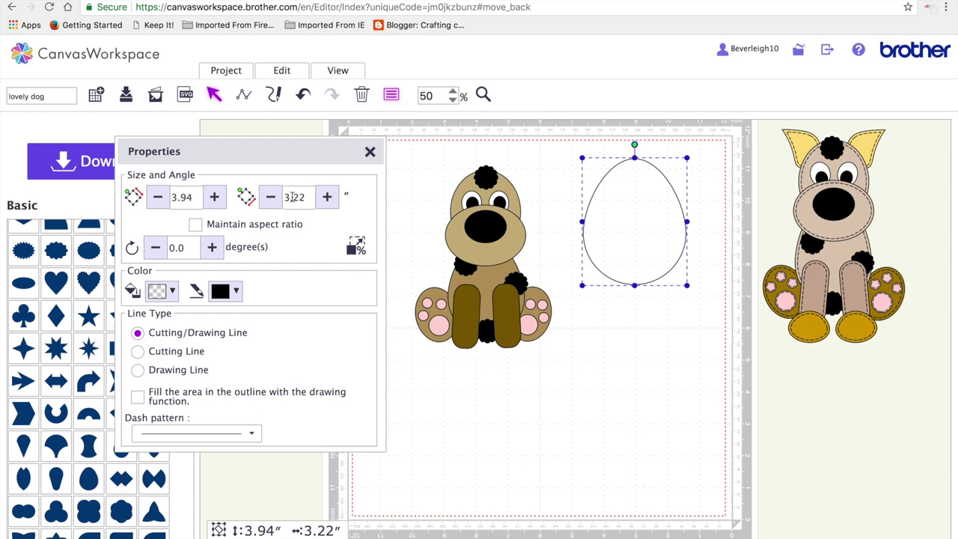
click(159, 197)
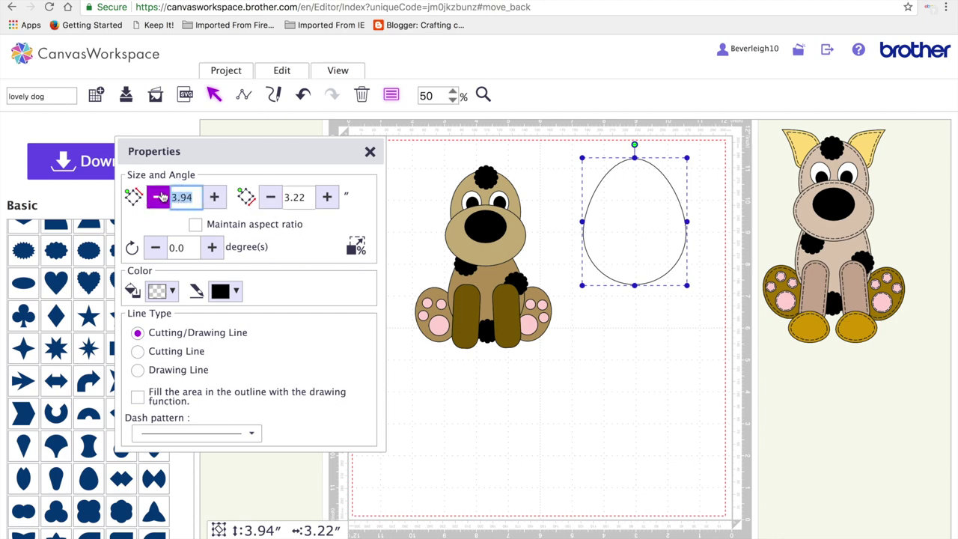
text(0.)
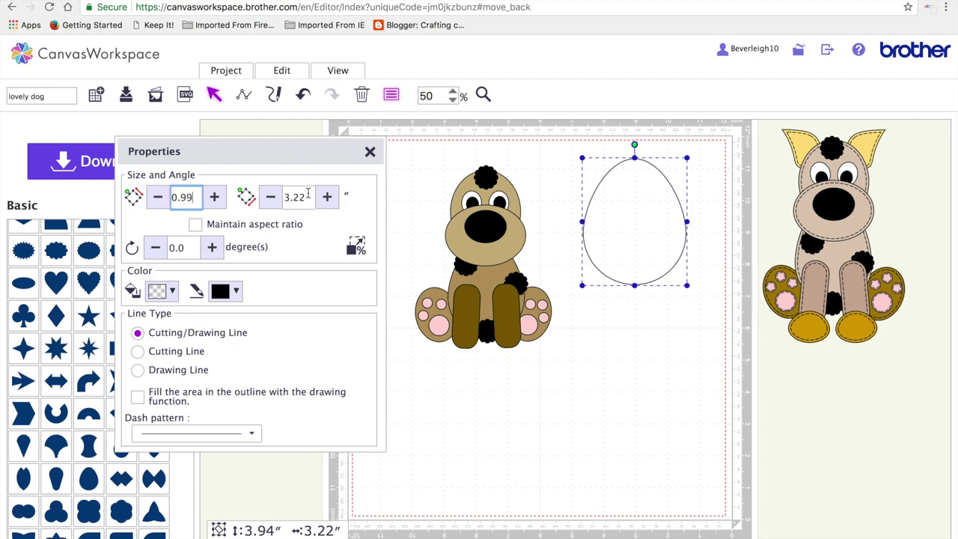
click(274, 197)
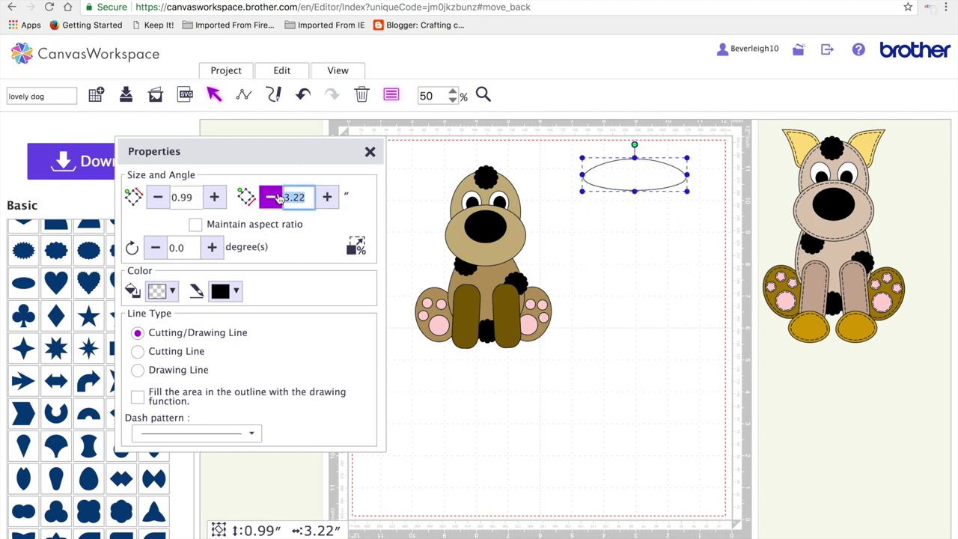
text(1.30)
key(Return)
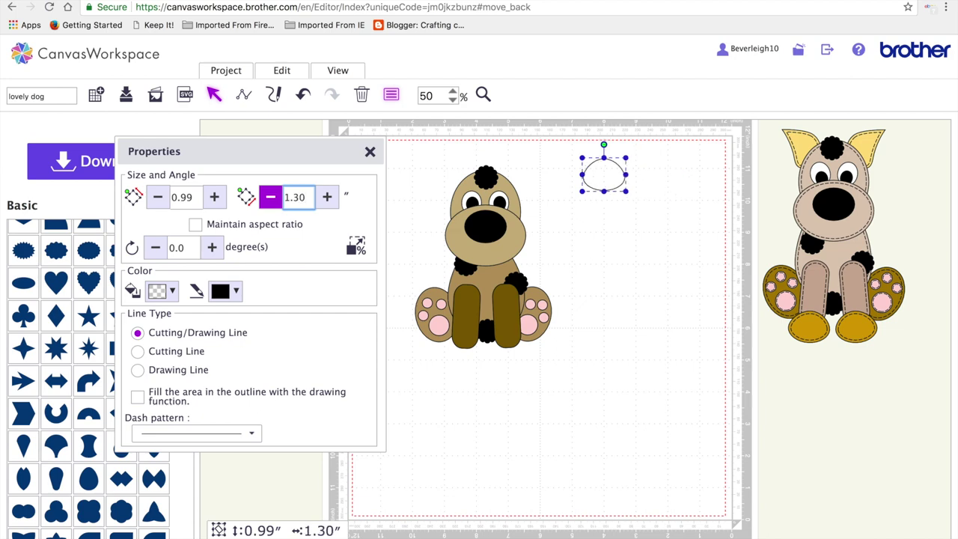
Fill the oval tan and place the two tan feet under the brown legs
click(175, 292)
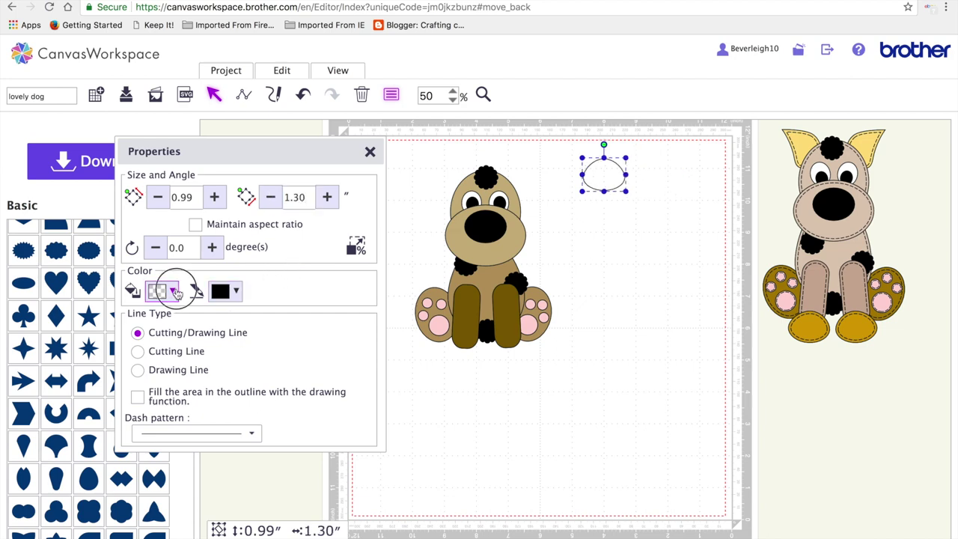
click(317, 338)
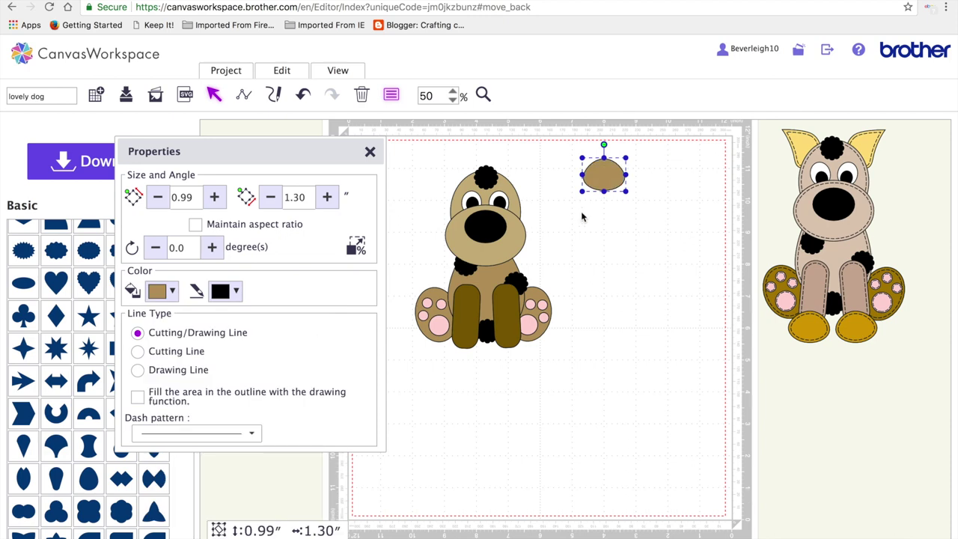
drag(605, 181, 464, 353)
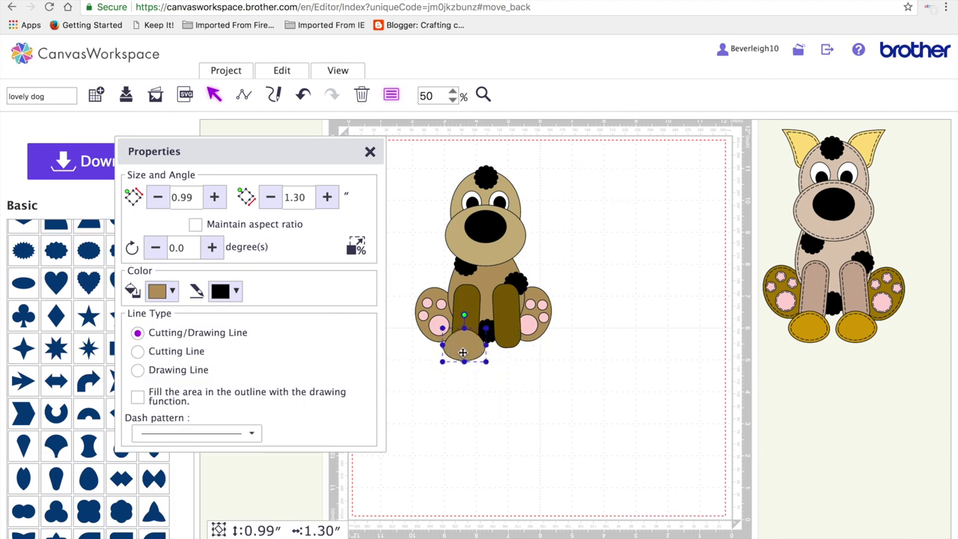
click(498, 410)
click(442, 328)
drag(441, 328, 516, 349)
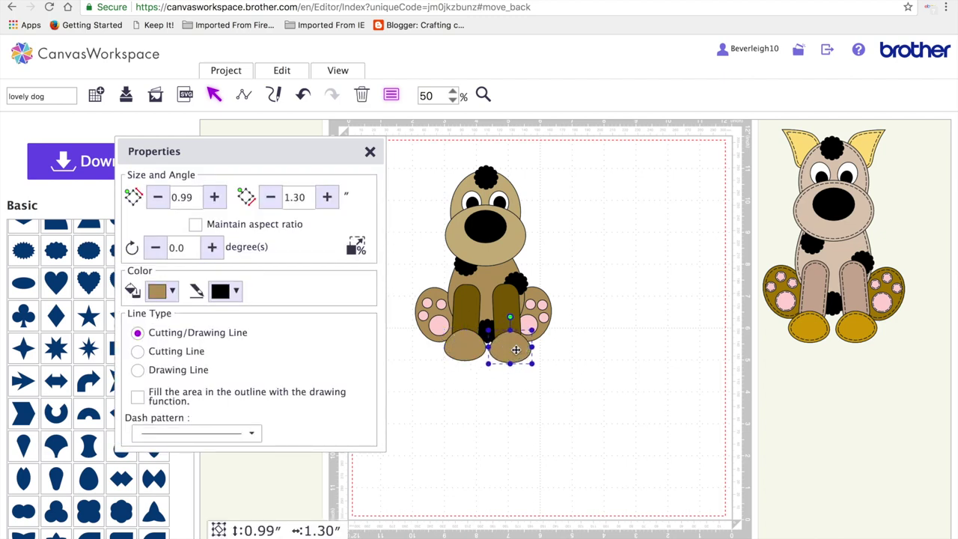
click(473, 383)
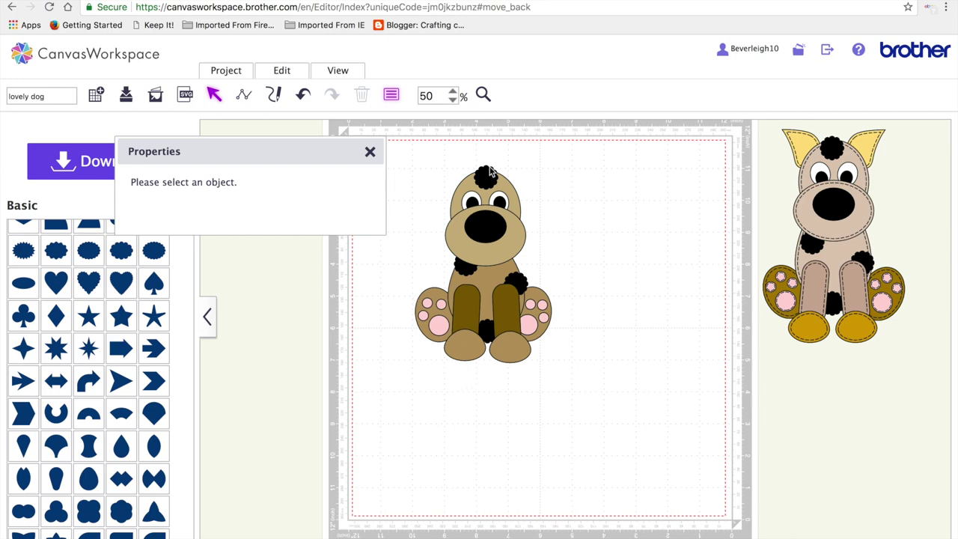
Add a half-round shape beside the dog and flip it upside down with Edit > Flip
scroll(34, 466, down, 5)
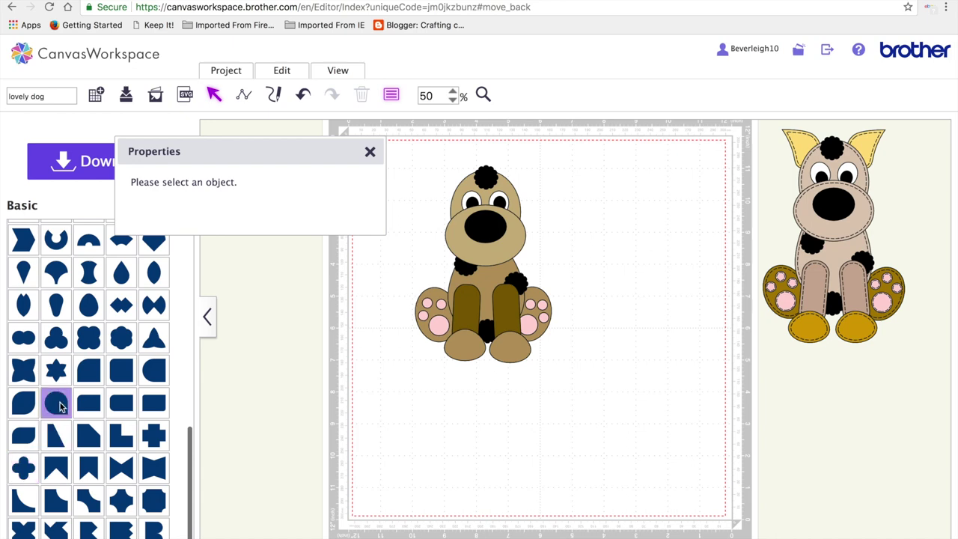
click(57, 406)
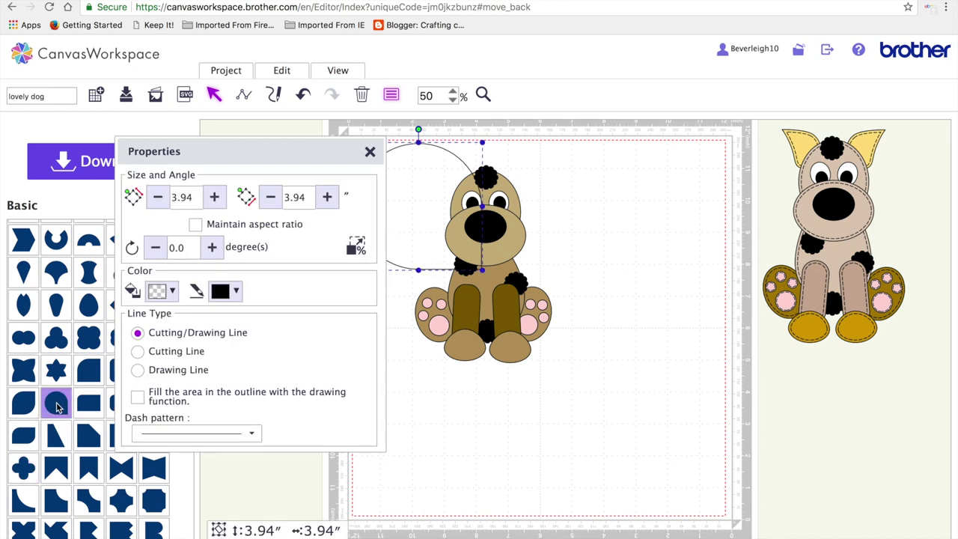
drag(545, 201, 657, 217)
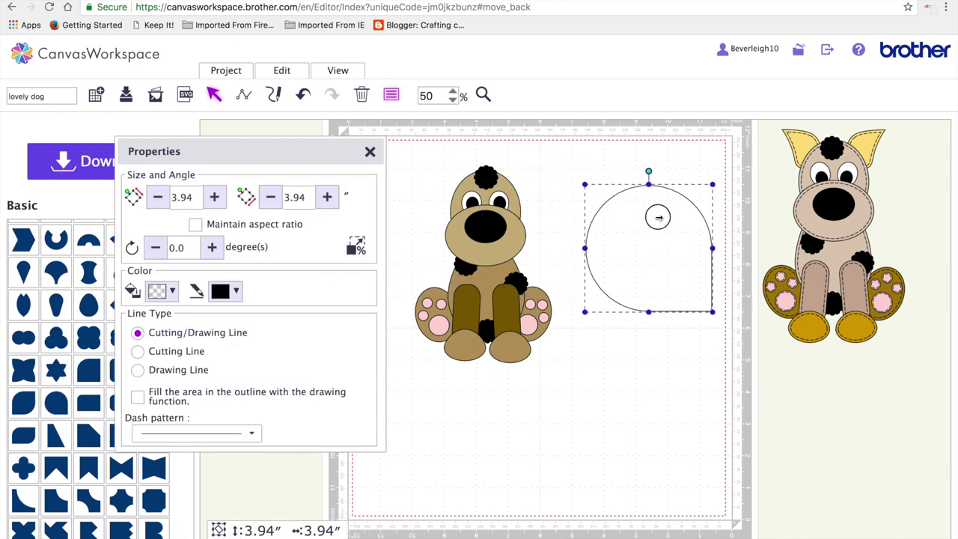
click(294, 80)
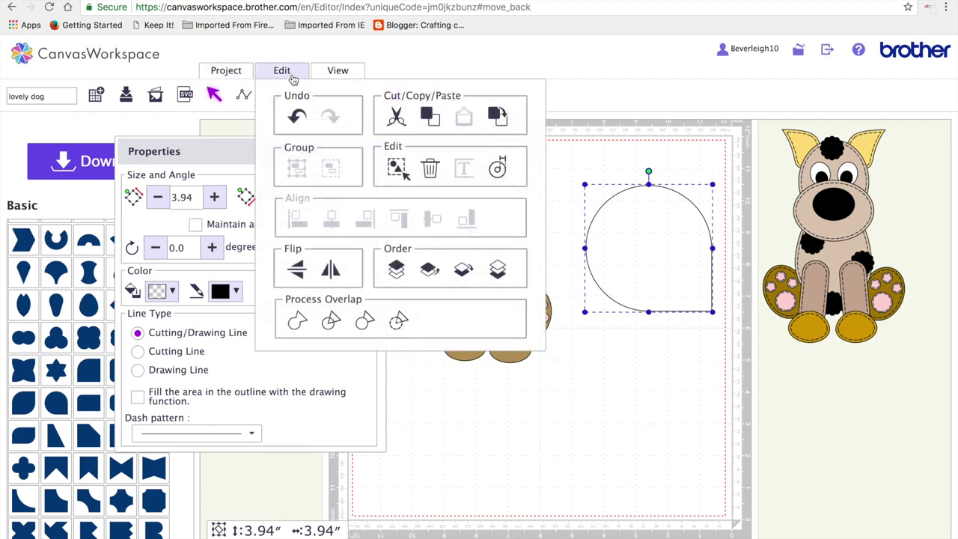
click(303, 274)
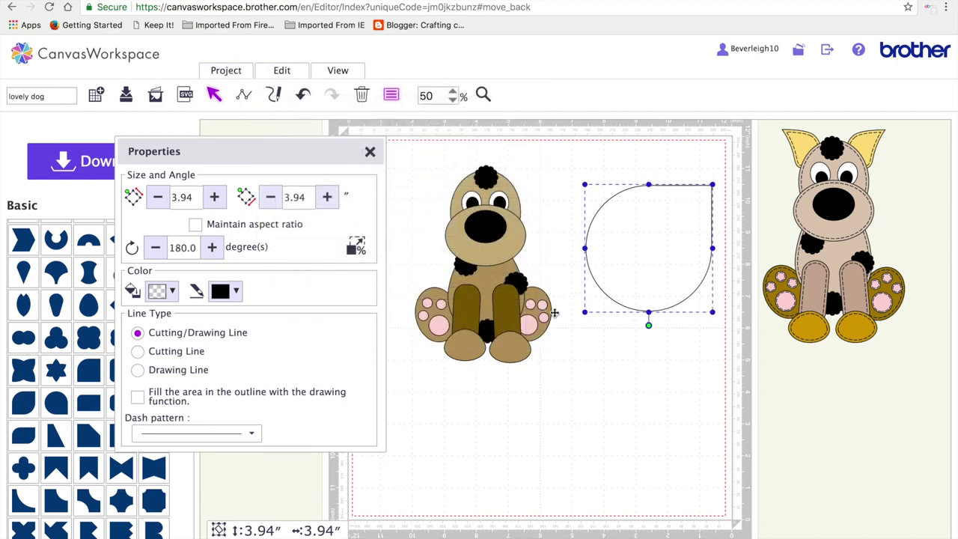
Size the flipped shape to 1.54 by 1.29 inches and move it closer to the dog
click(194, 197)
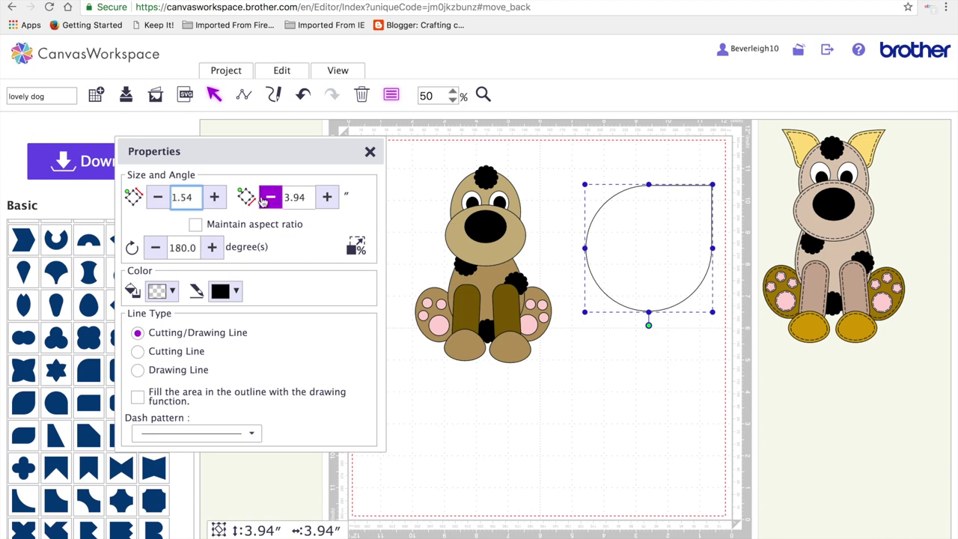
click(305, 196)
key(BackSpace)
key(BackSpace)
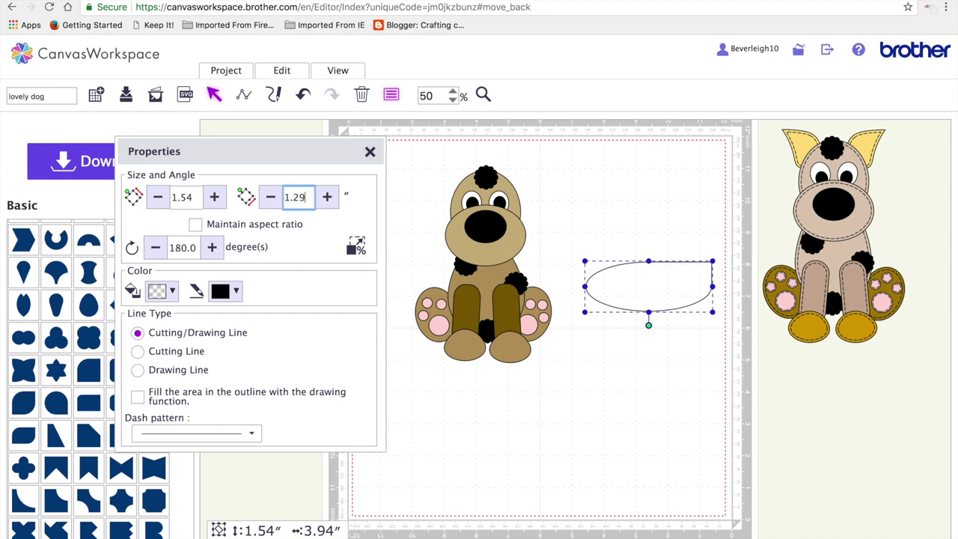
key(Return)
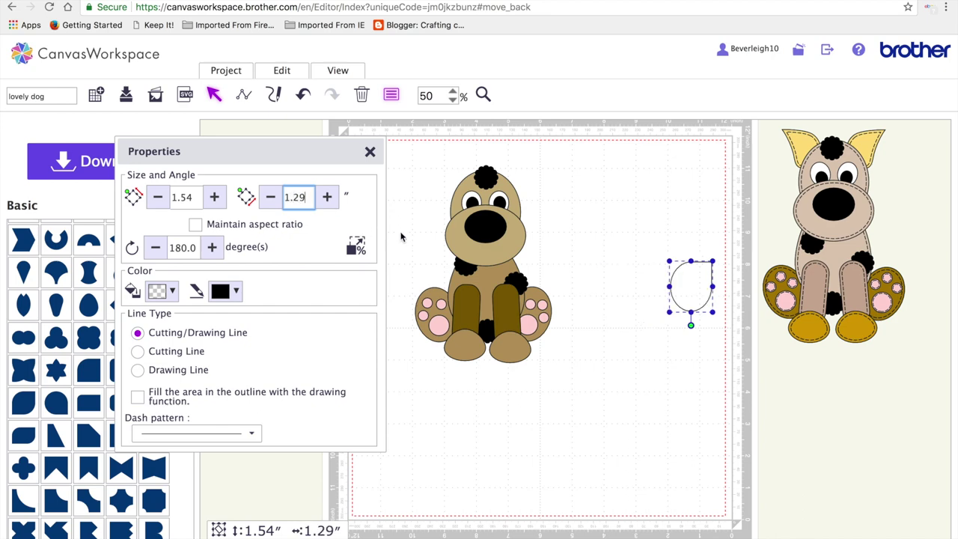
drag(690, 289, 593, 208)
click(483, 95)
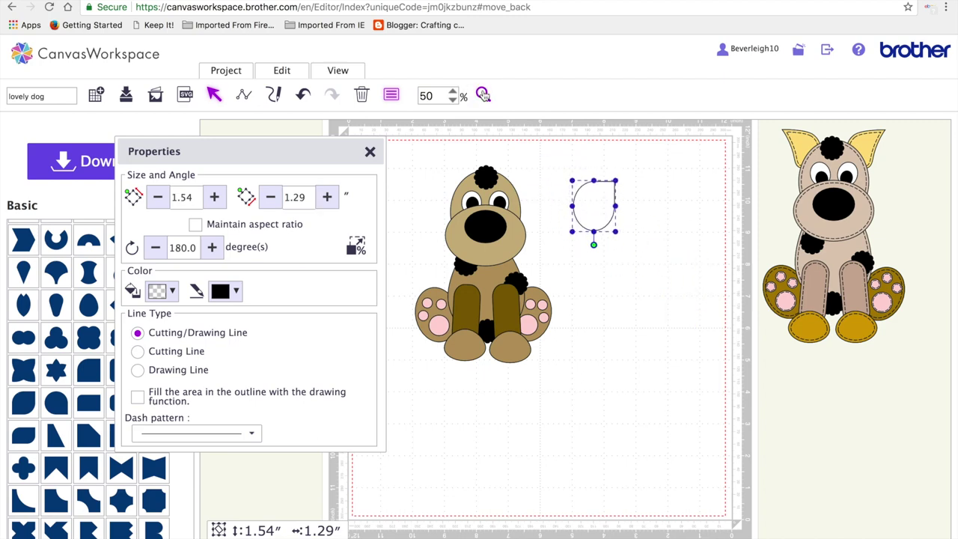
Zoom in and drag the shape's bottom, left and right nodes into a curved teardrop
click(605, 225)
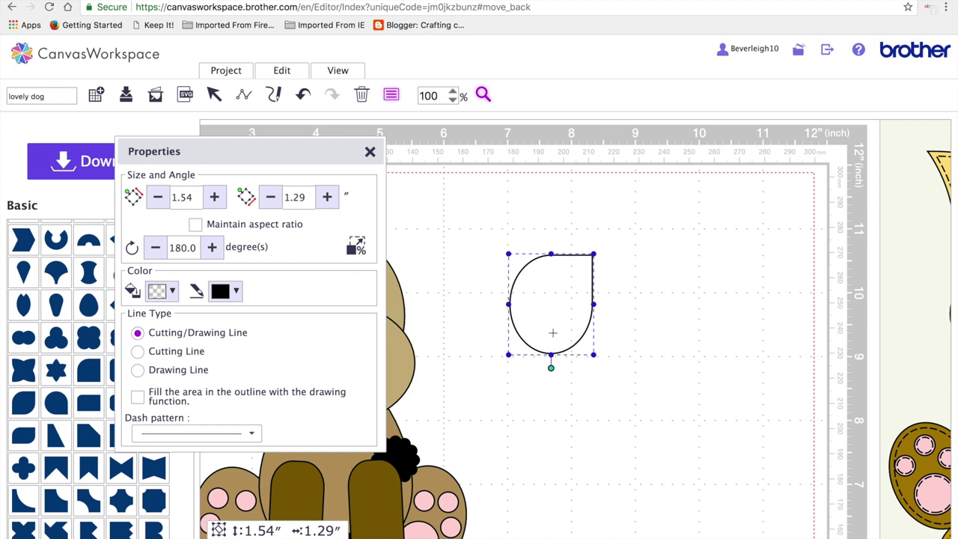
click(579, 322)
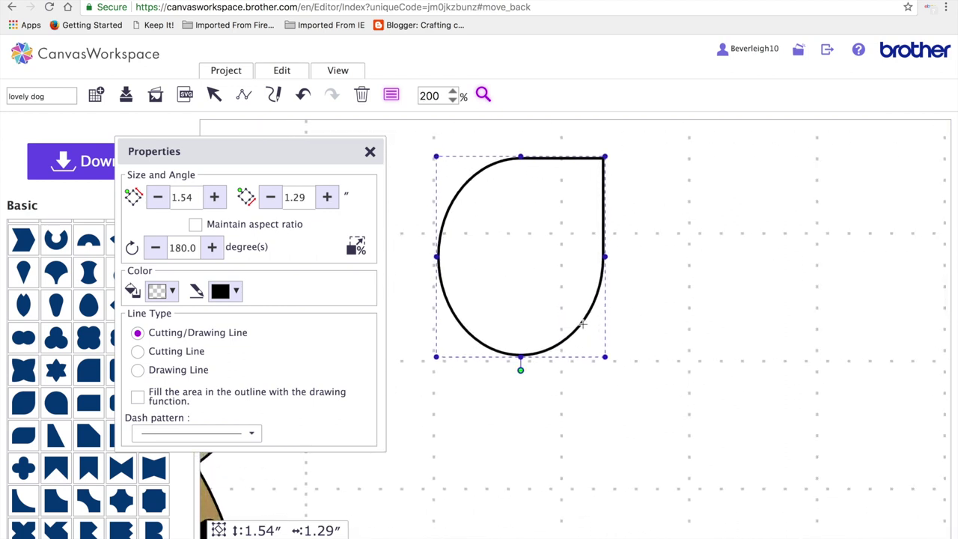
click(214, 97)
double_click(555, 343)
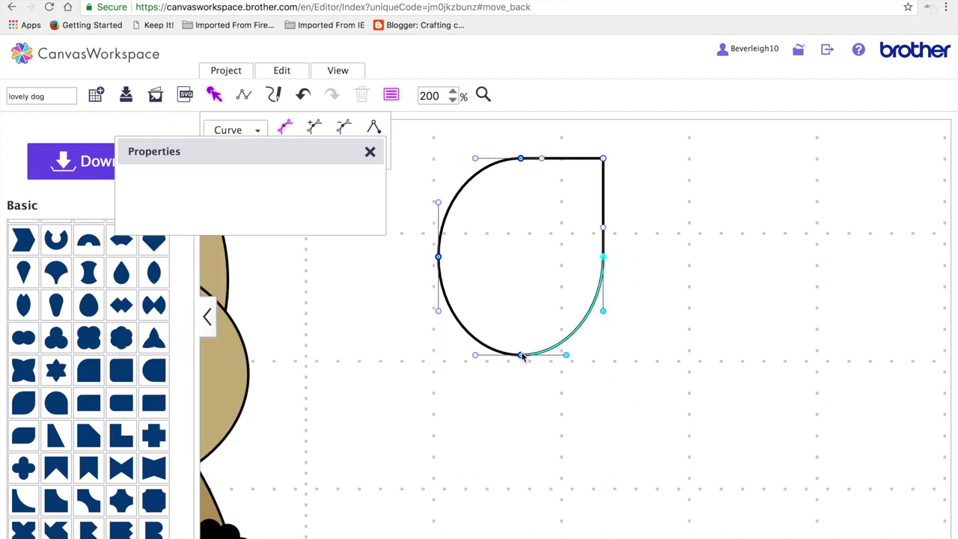
drag(522, 357, 532, 338)
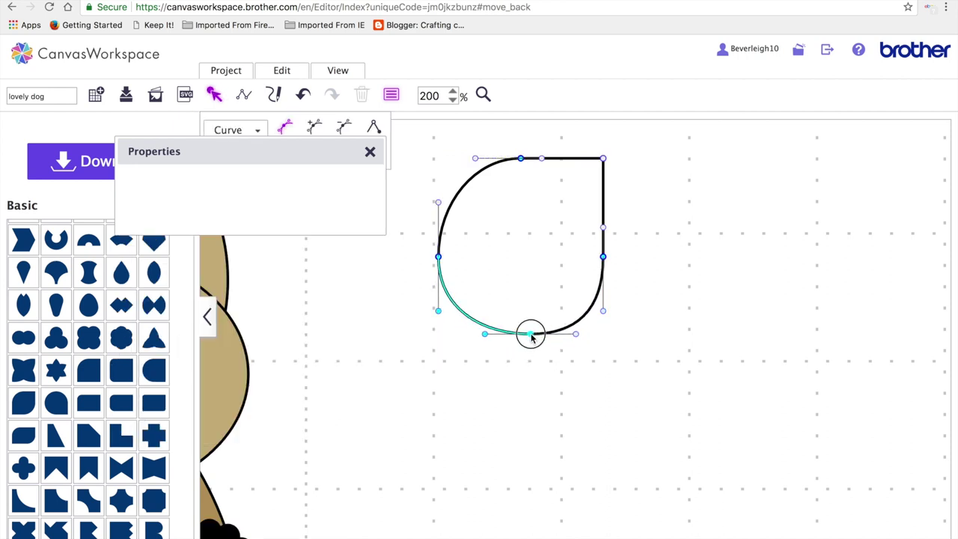
drag(441, 264, 452, 251)
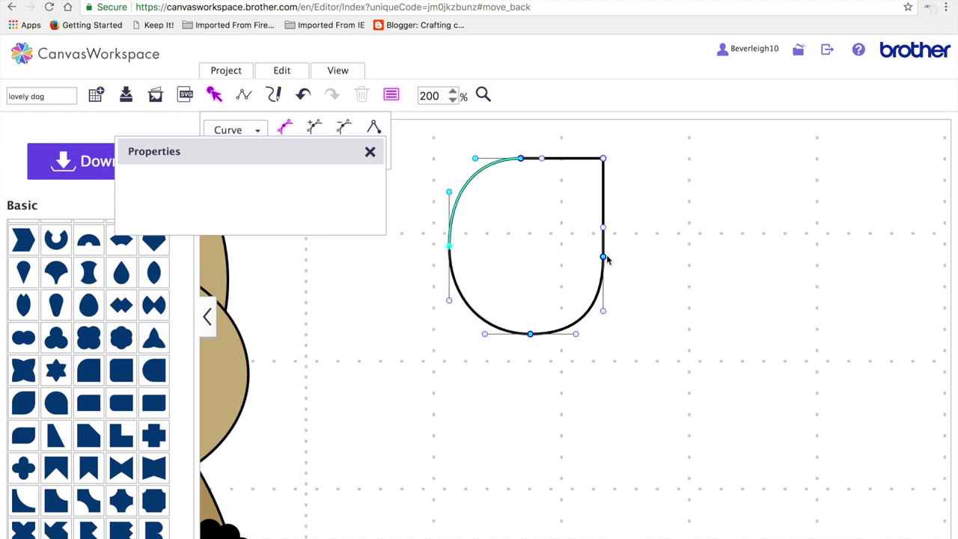
drag(603, 258, 576, 236)
click(637, 268)
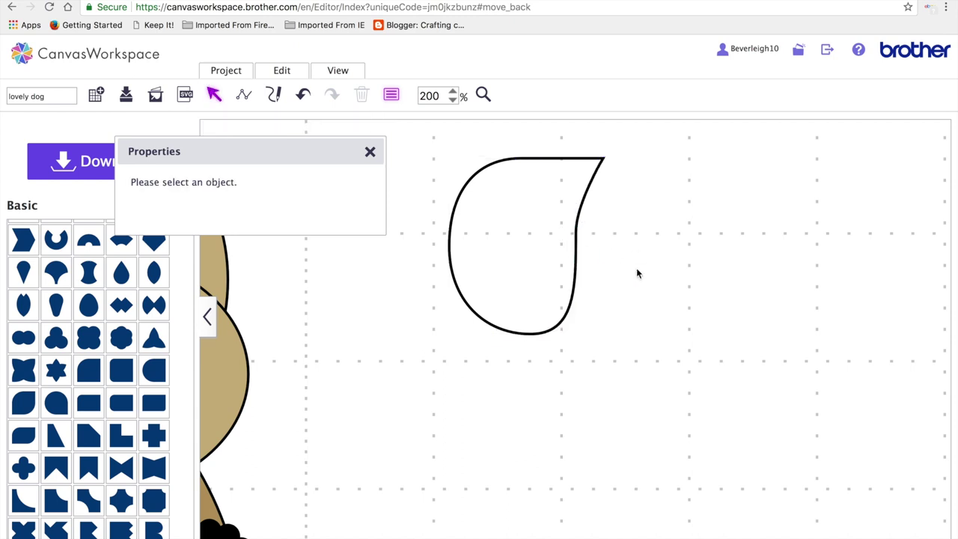
Set the canvas zoom back to 50%
drag(448, 95, 420, 91)
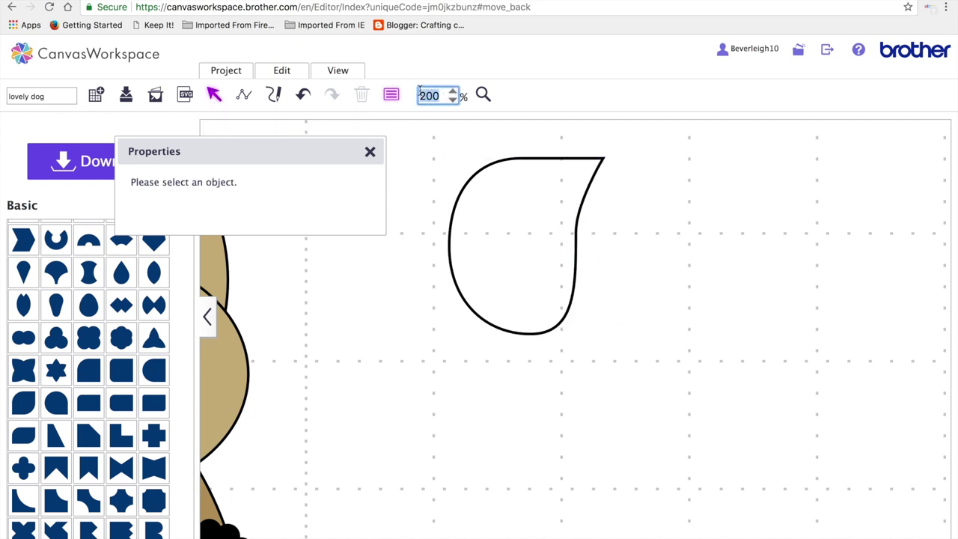
text(50)
key(Return)
Shrink the teardrop to about 1.00 by 0.87 inches, tilt it about 202°, and fill it dark brown
click(566, 323)
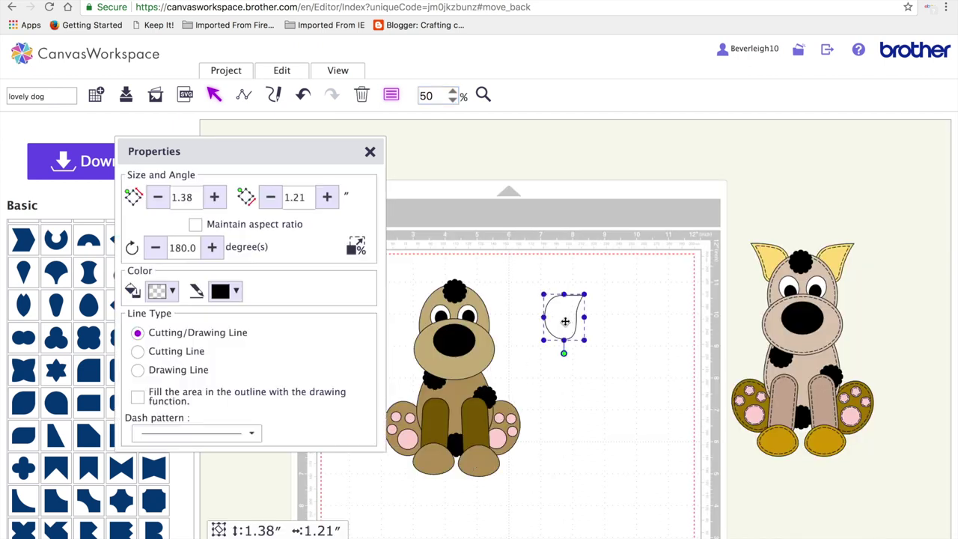
drag(544, 292, 555, 301)
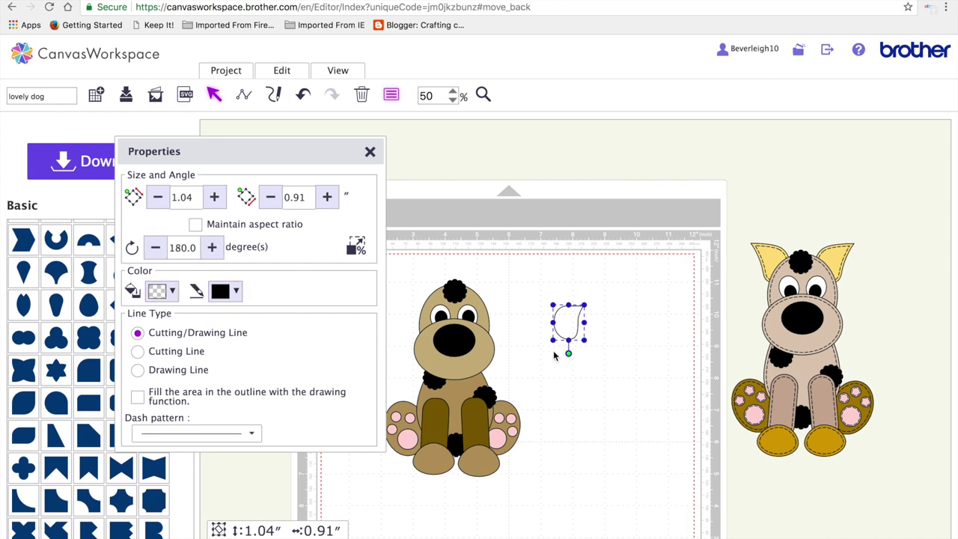
drag(568, 353, 559, 349)
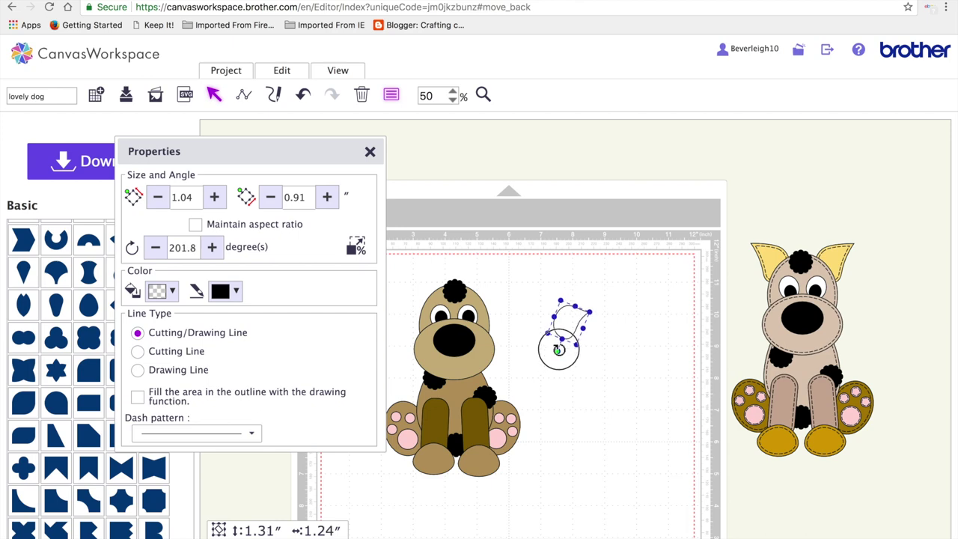
click(164, 291)
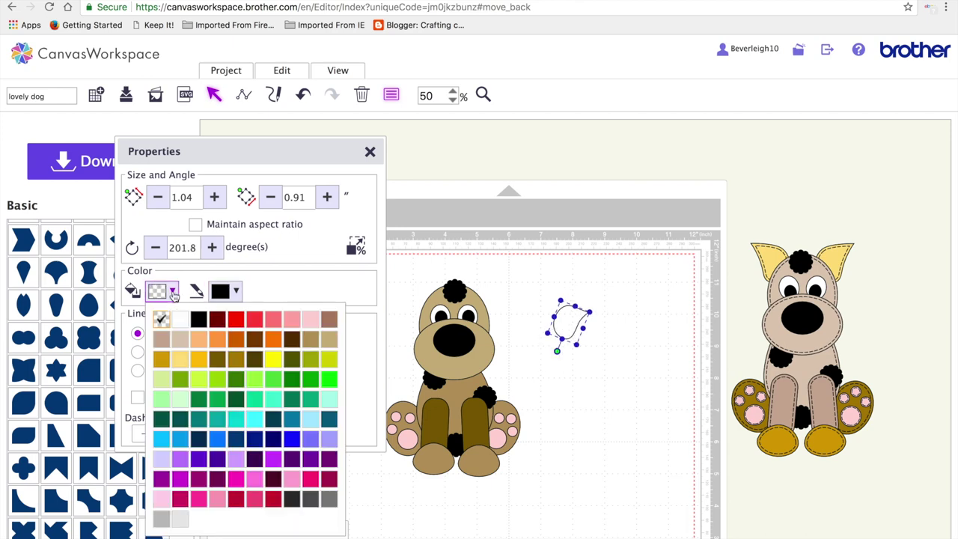
click(256, 343)
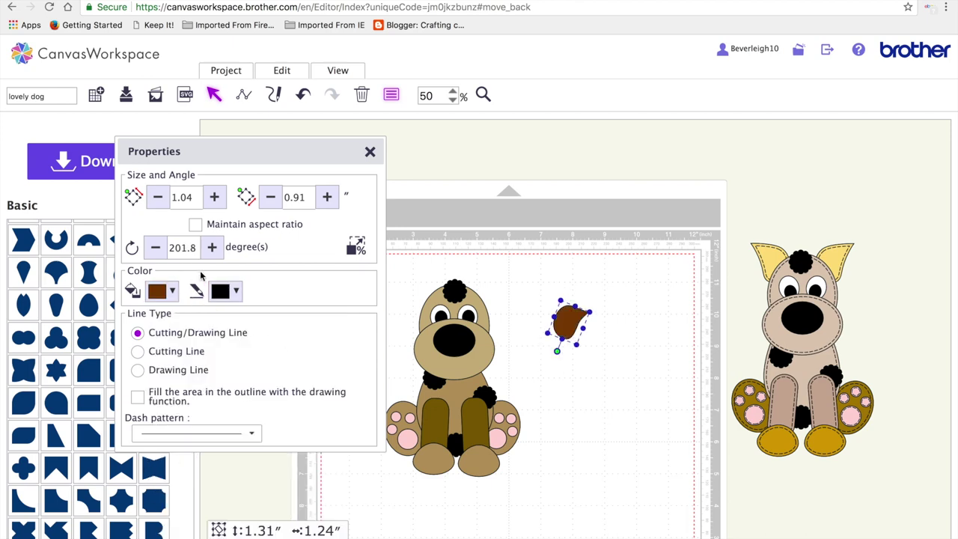
Move the brown patch onto the dog's head, tilt it further, and send it to the back
drag(568, 317, 487, 282)
drag(482, 320, 476, 319)
drag(486, 283, 486, 286)
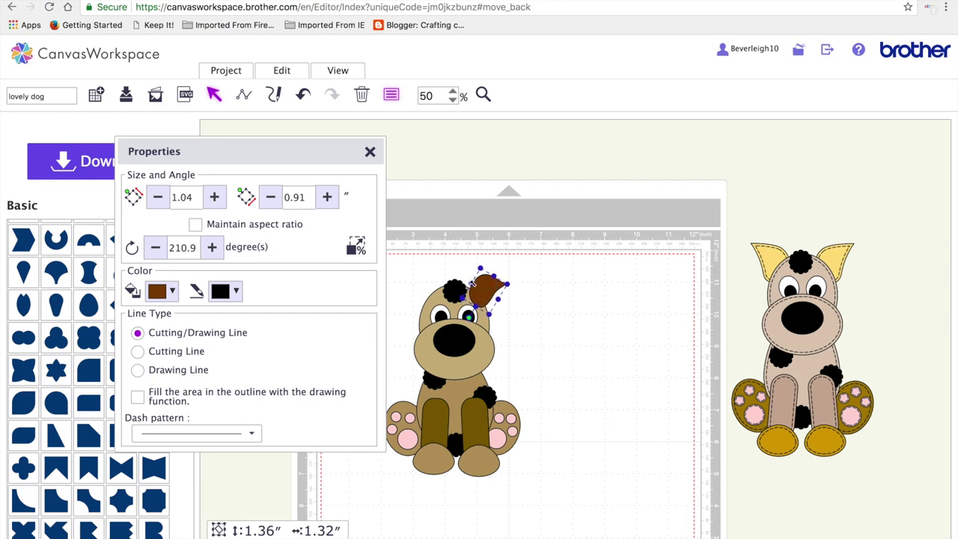
click(287, 75)
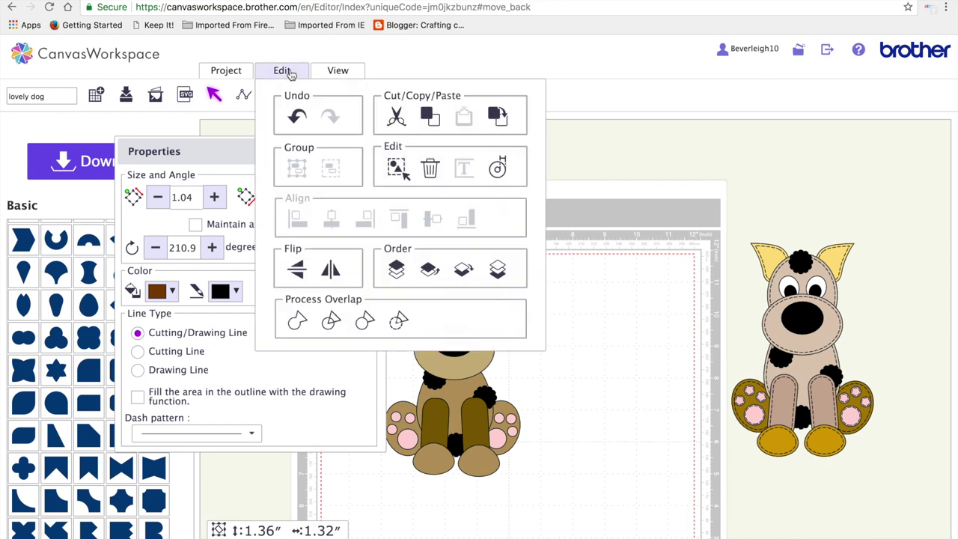
click(496, 275)
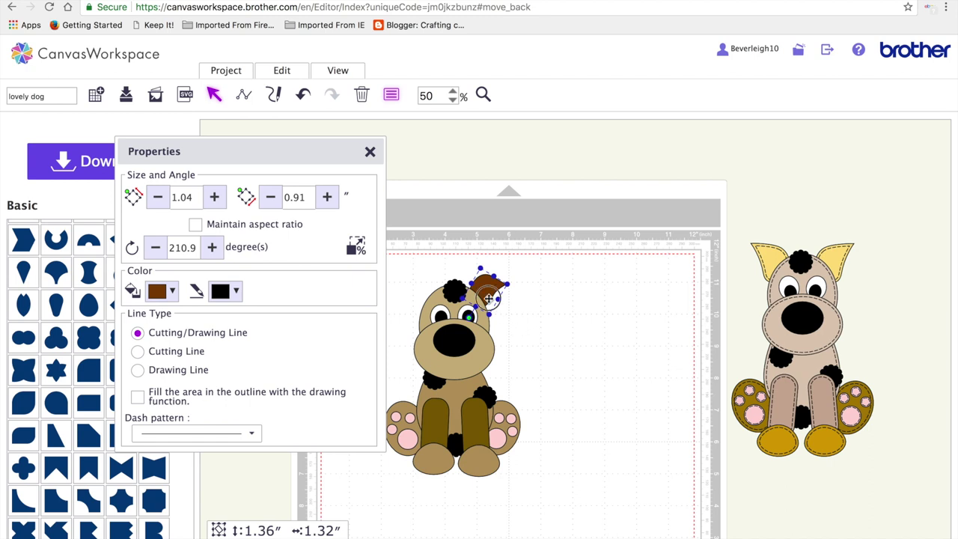
drag(489, 294, 489, 300)
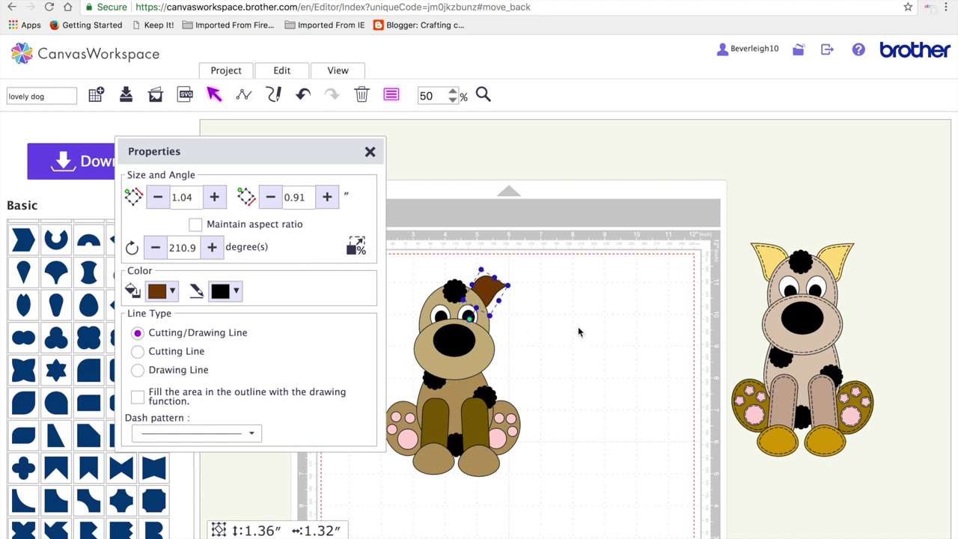
Paste a horizontally flipped copy of the ear on the dog's left side, sent behind the head
key(ctrl+v)
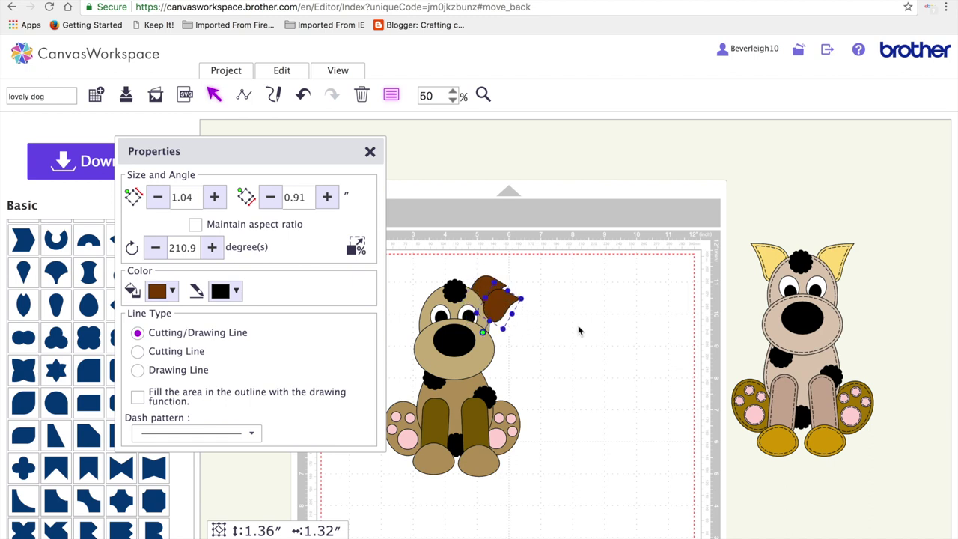
click(282, 71)
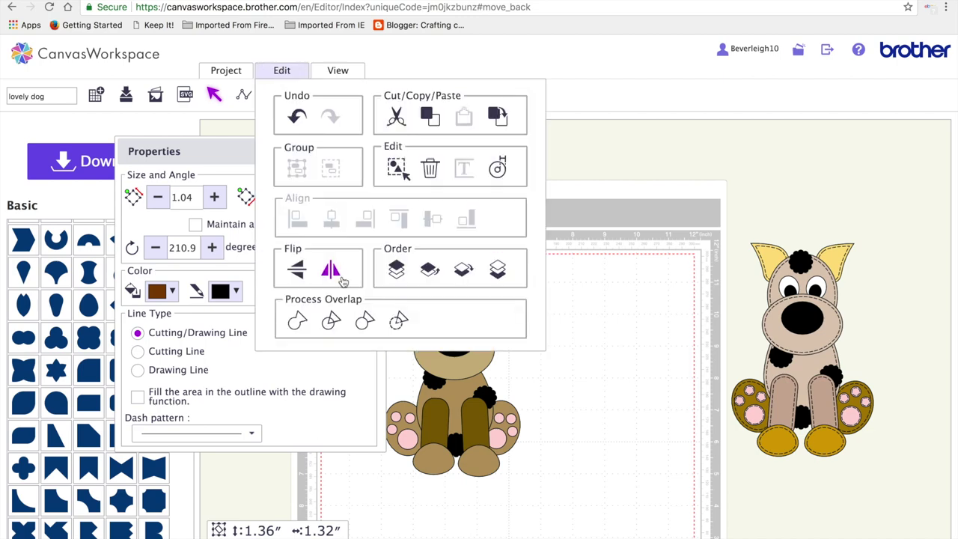
click(330, 270)
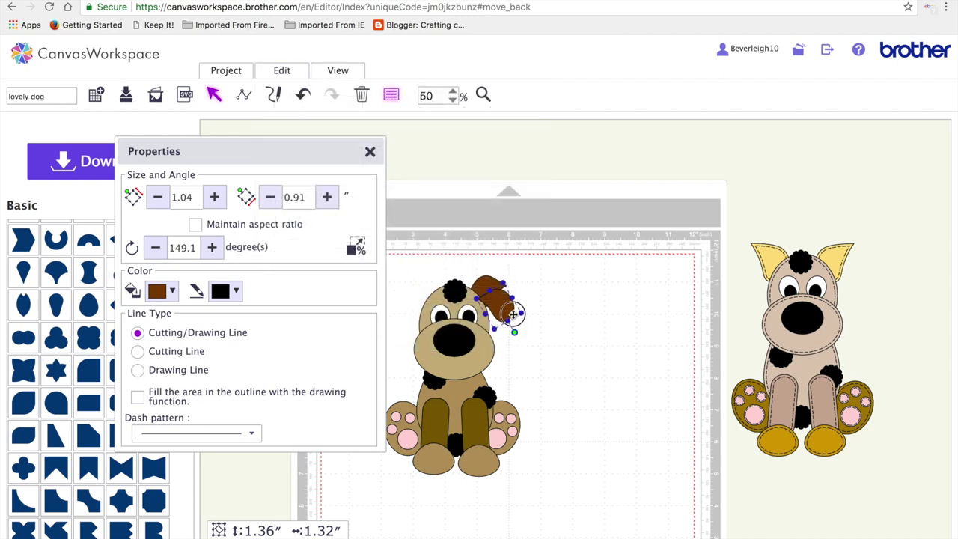
drag(513, 316, 438, 301)
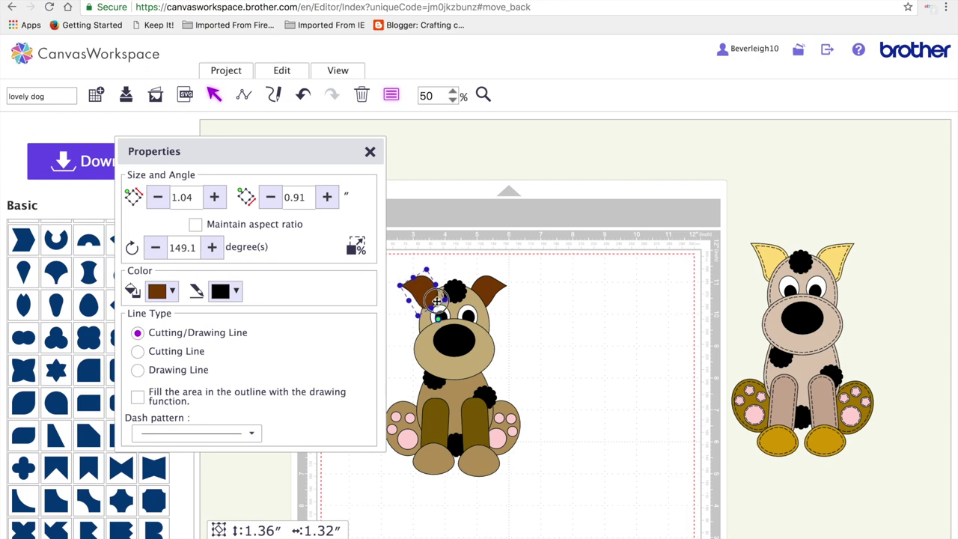
click(291, 71)
click(499, 276)
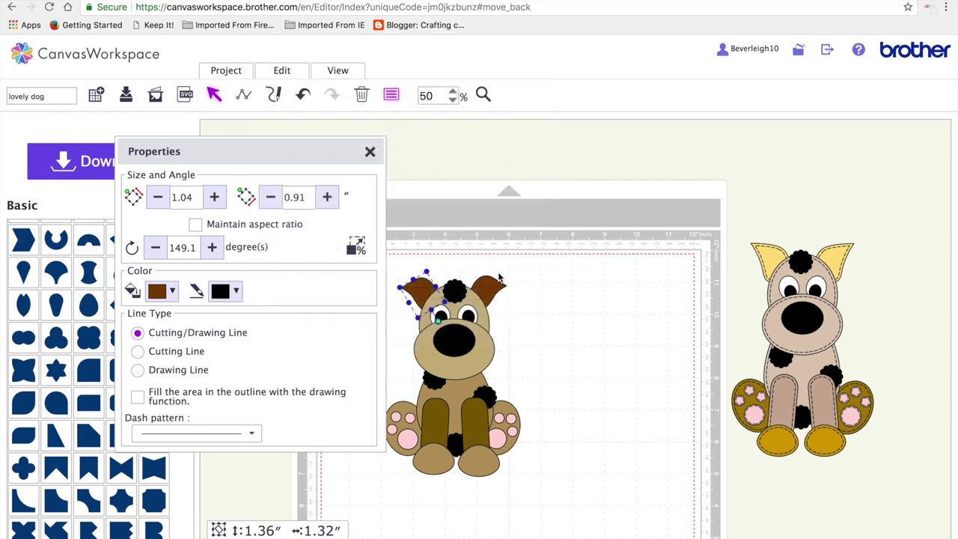
click(507, 344)
Duplicate the right ear patch and place the smaller copy beside the dog's right ear
click(494, 288)
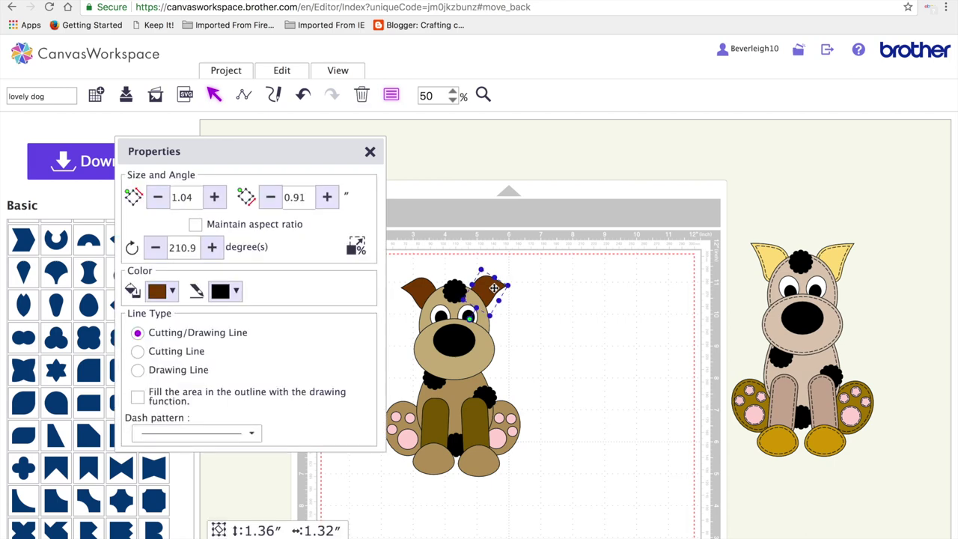
key(Right)
key(Right)
key(Down)
key(Down)
drag(506, 305, 532, 293)
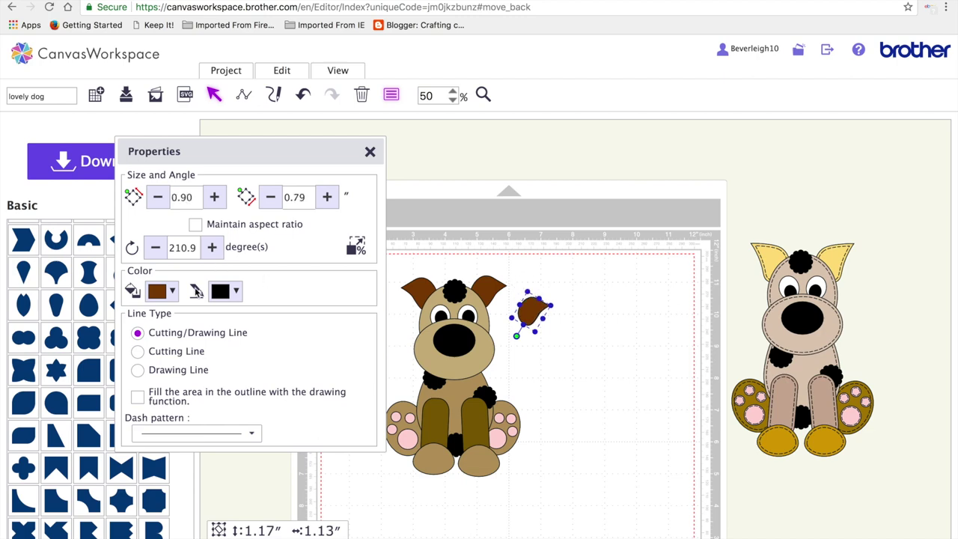
click(173, 291)
Fill the small ear piece light pink and layer it just in front of the right brown ear
click(317, 320)
drag(530, 305, 484, 288)
click(281, 70)
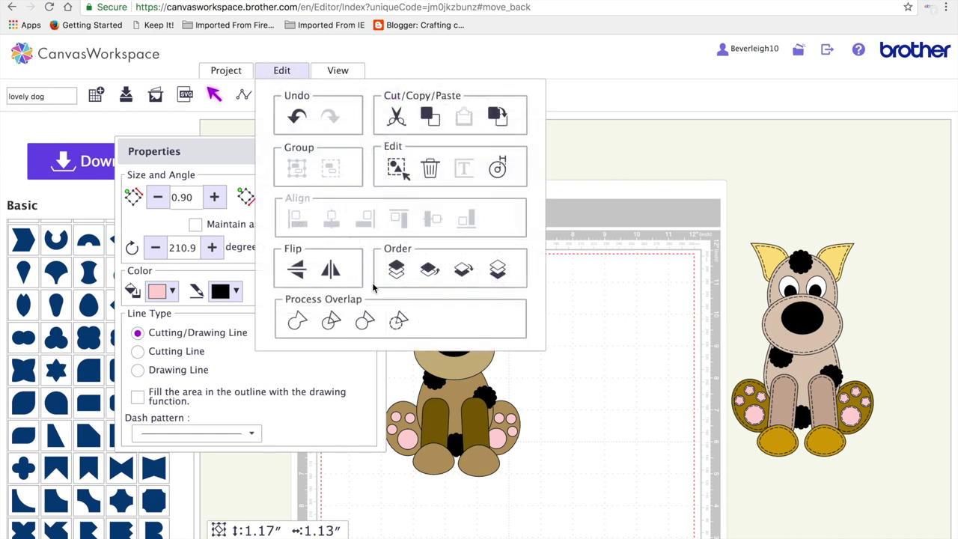
click(508, 282)
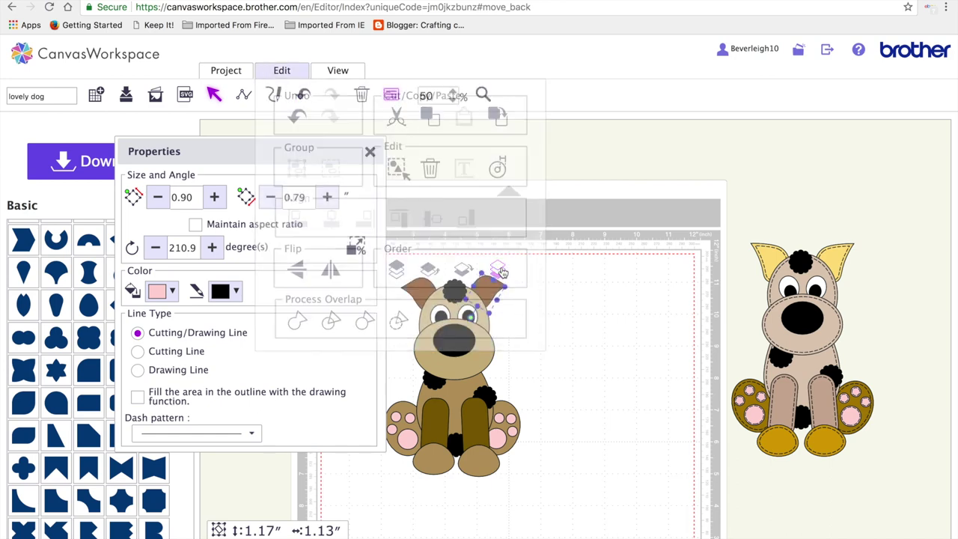
click(285, 70)
click(429, 270)
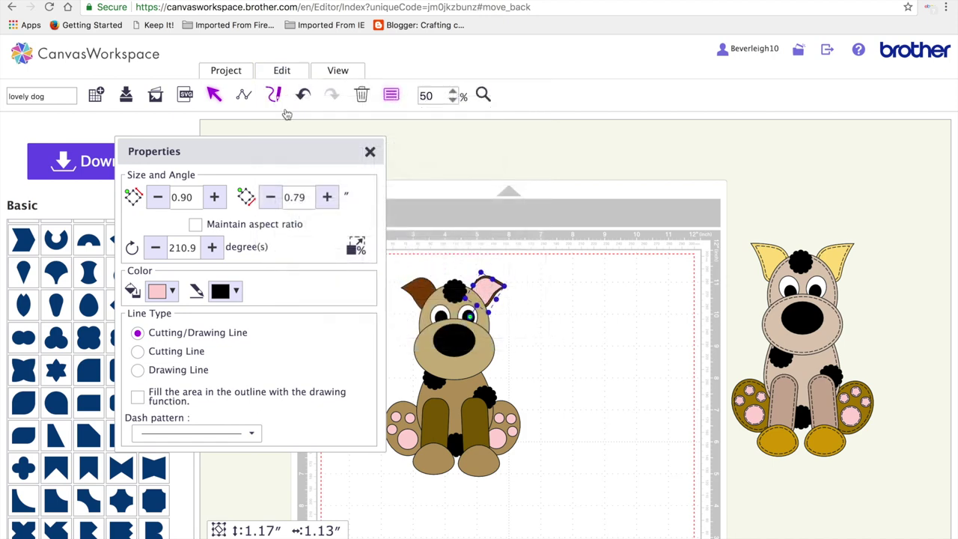
click(533, 259)
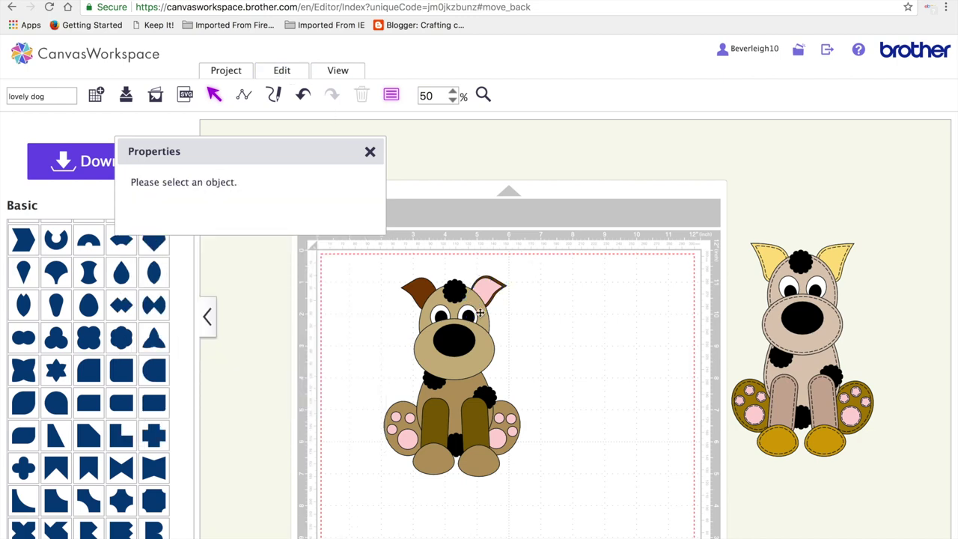
Mirror the pink inner-ear piece onto the left ear and layer it in front of that ear
click(488, 289)
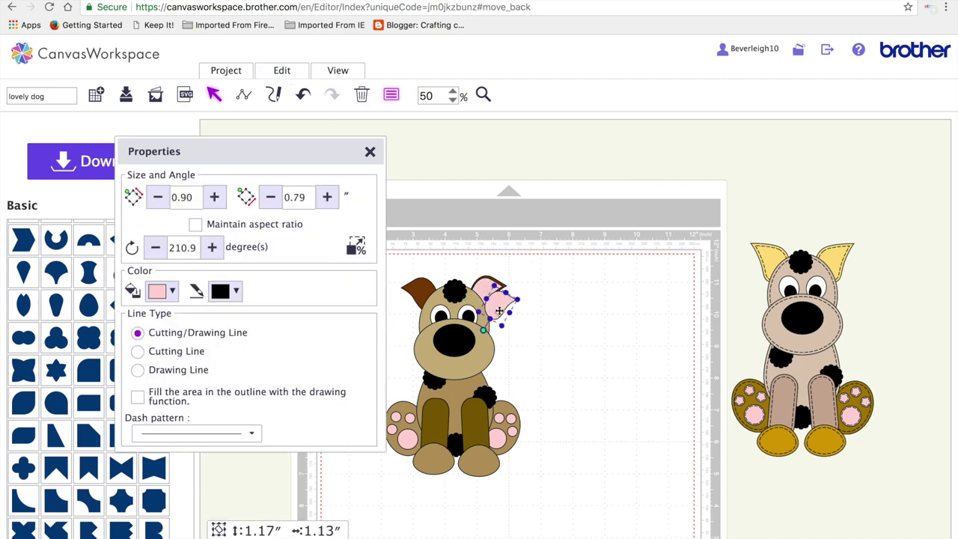
click(280, 75)
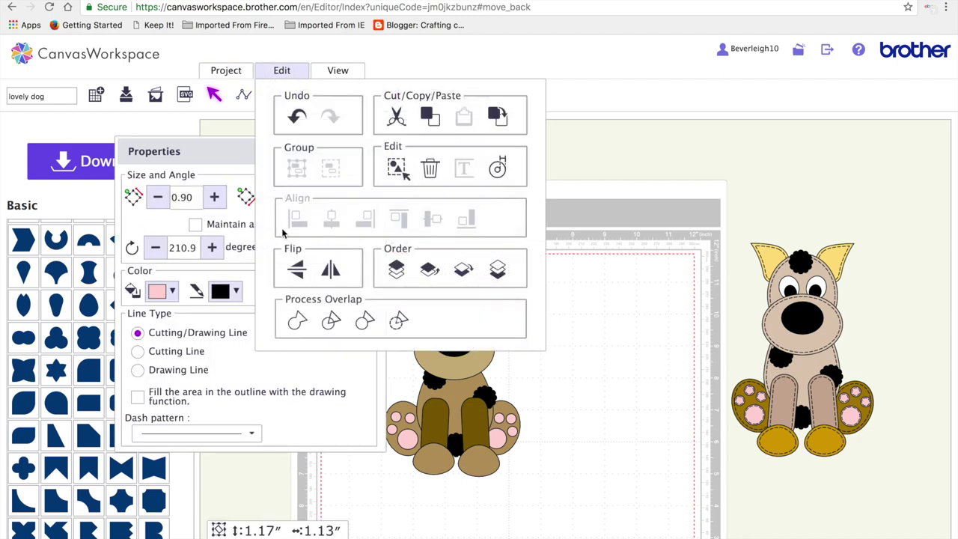
click(332, 270)
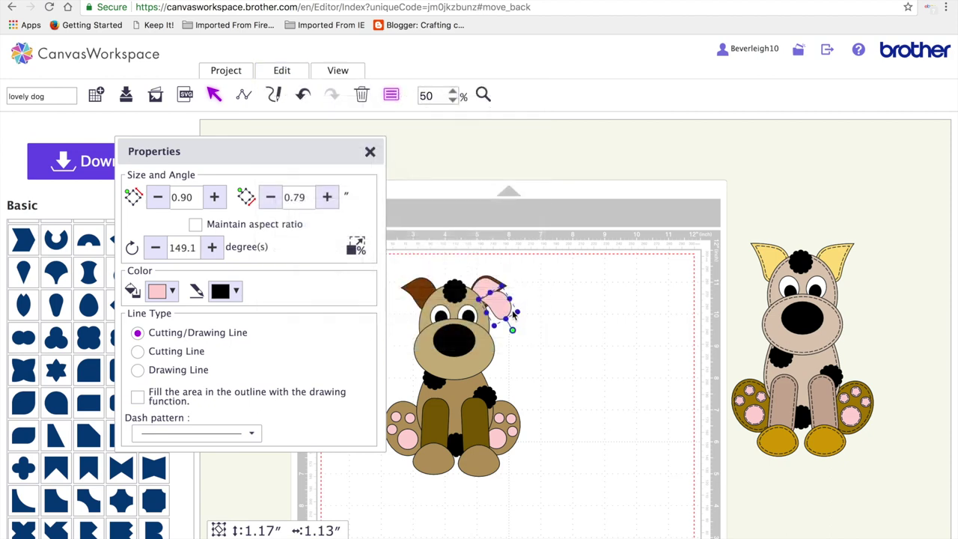
drag(495, 303, 428, 296)
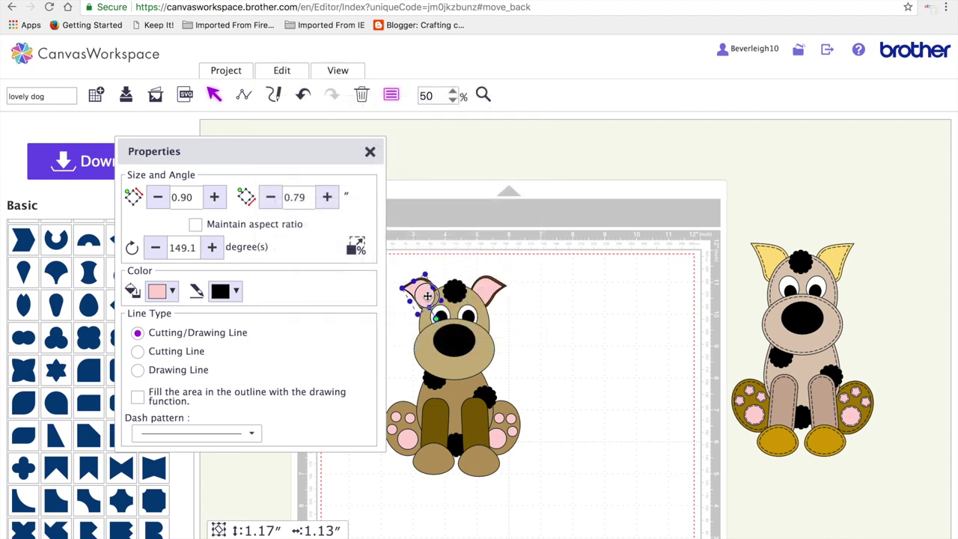
click(291, 71)
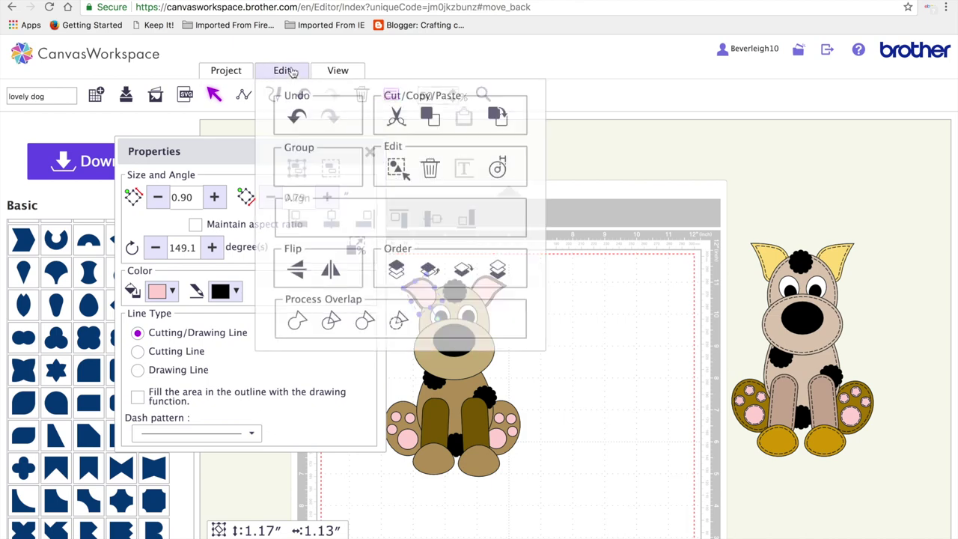
click(498, 269)
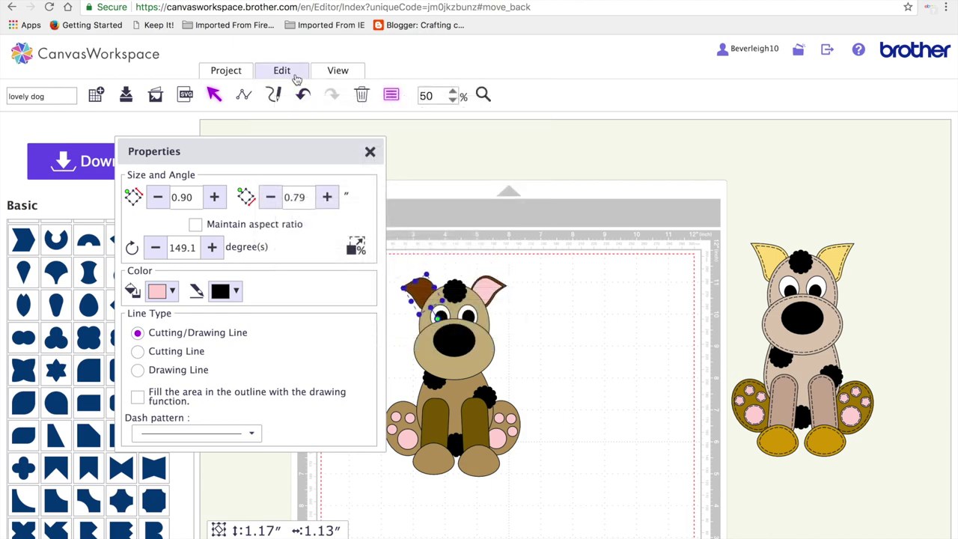
click(297, 78)
click(429, 270)
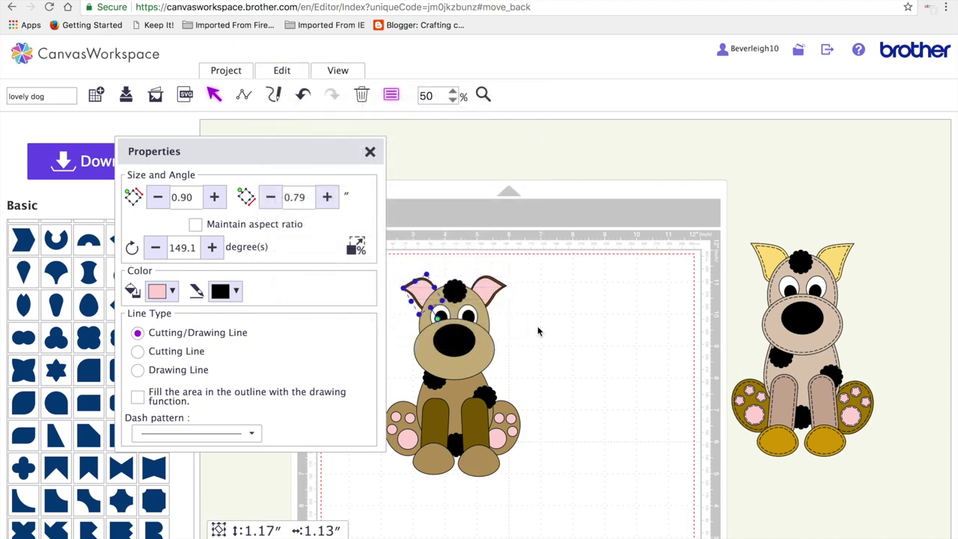
click(574, 364)
click(494, 296)
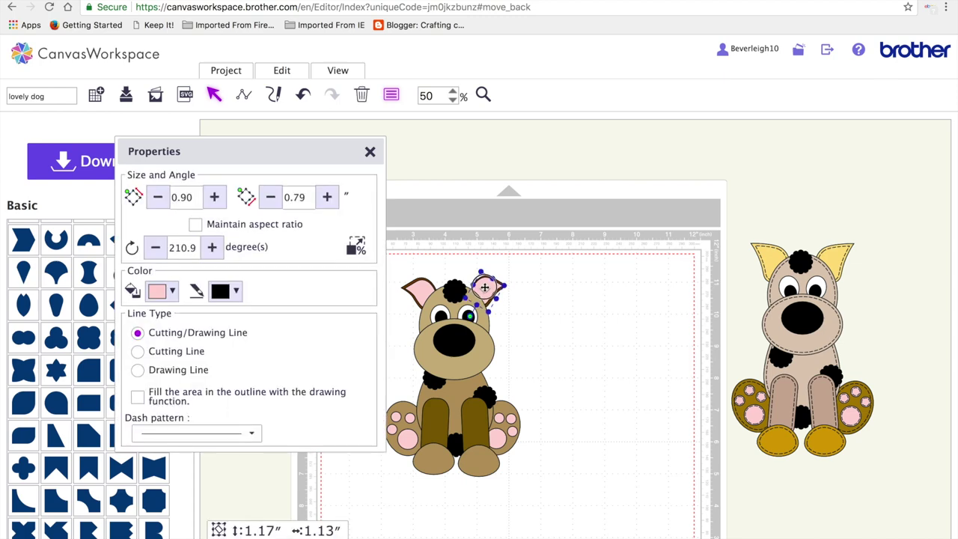
click(543, 339)
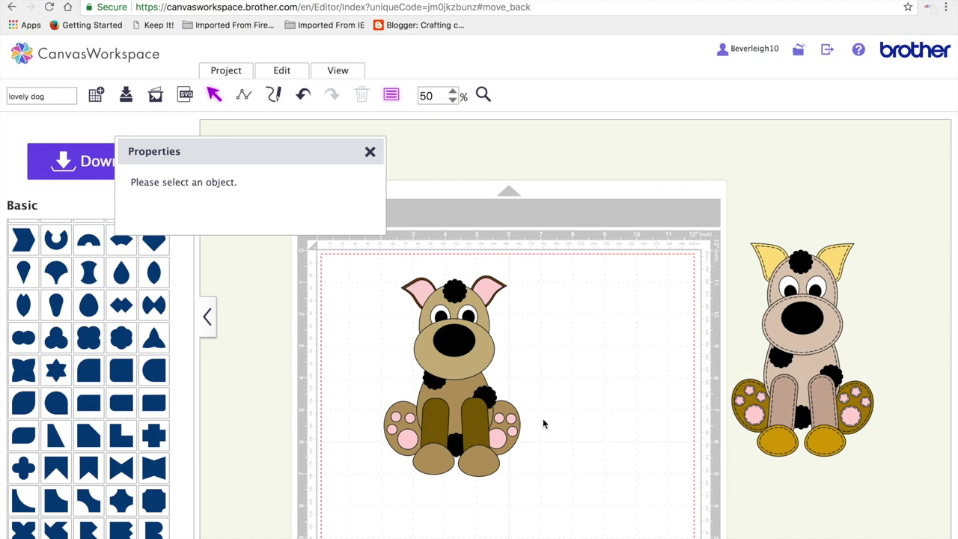
Close Properties and spread the muzzle, head, body, haunch, legs and feet apart across the mat
click(369, 153)
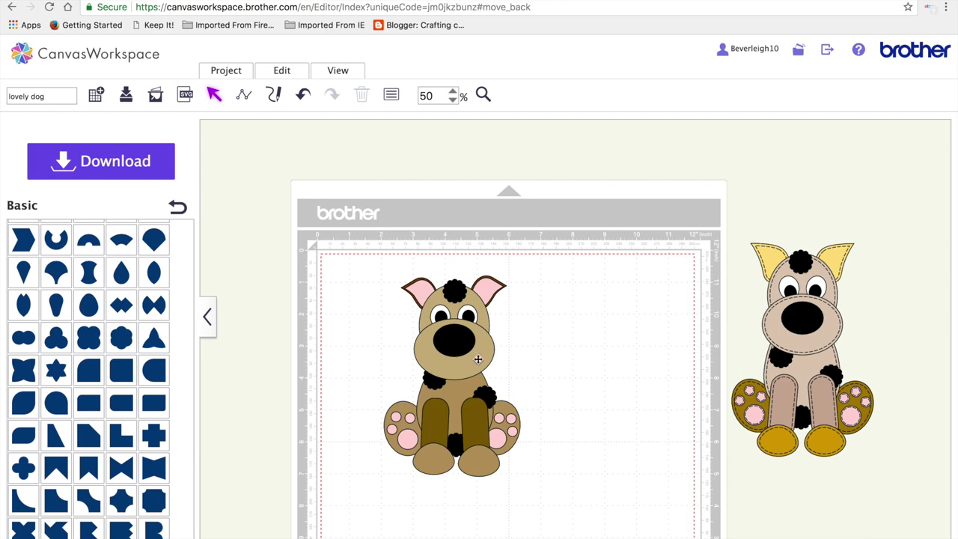
drag(478, 359, 642, 303)
drag(491, 326, 678, 365)
drag(498, 391, 579, 342)
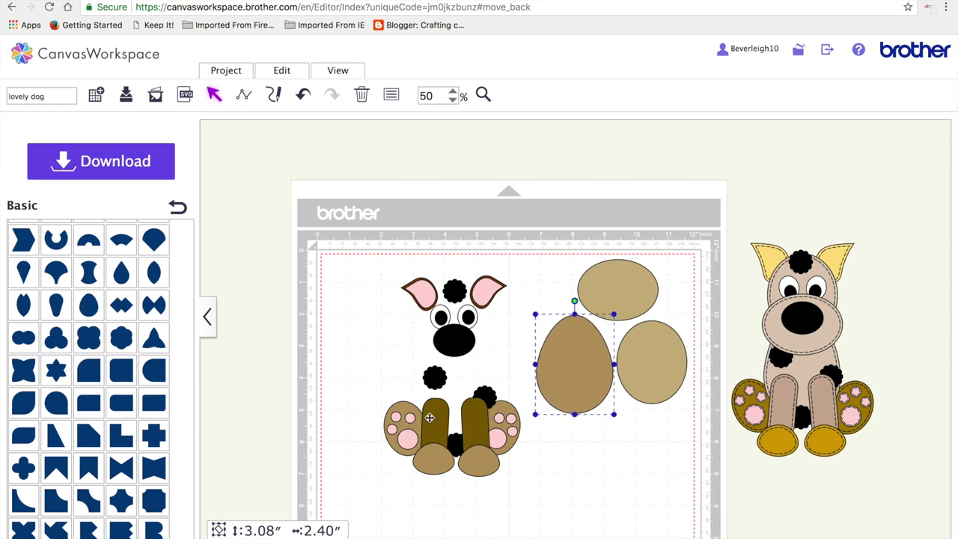
drag(417, 419, 365, 328)
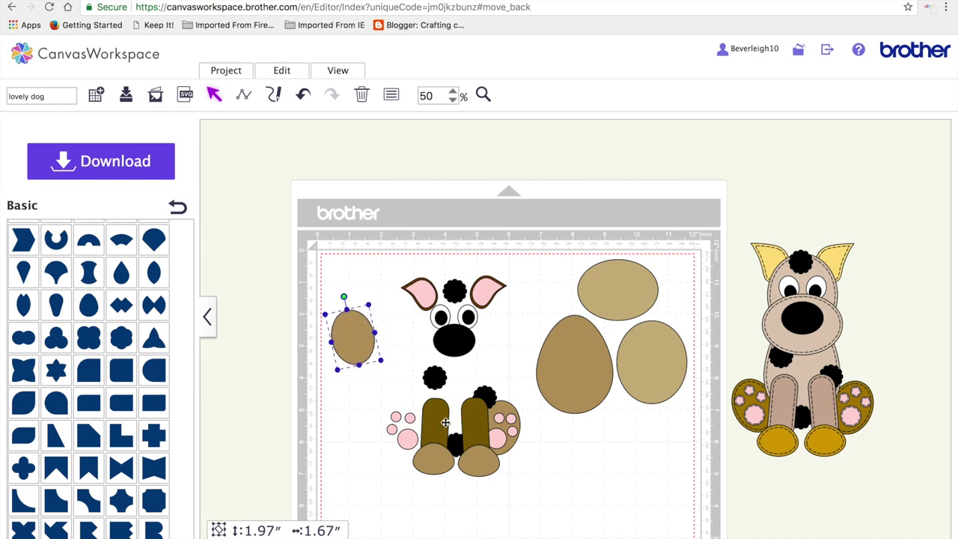
drag(446, 423, 364, 406)
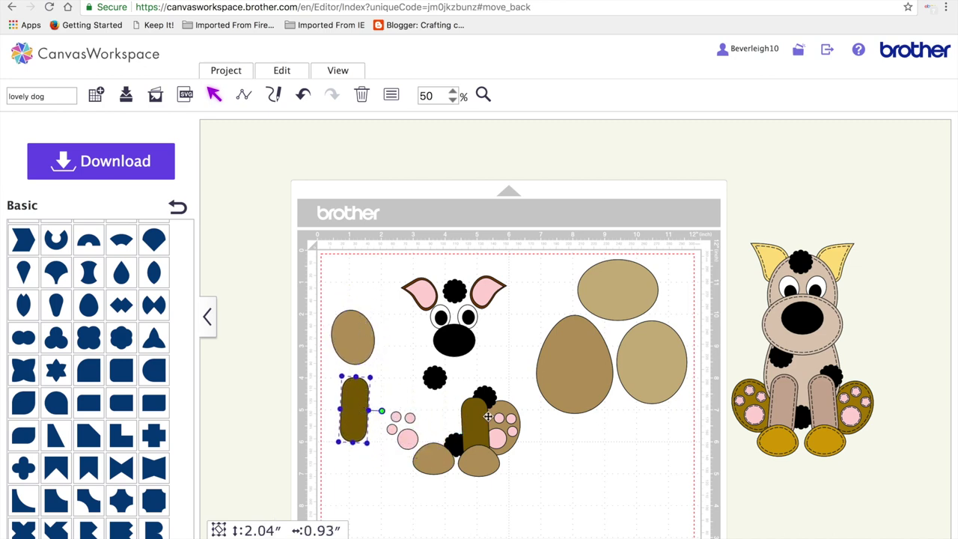
drag(489, 417, 413, 354)
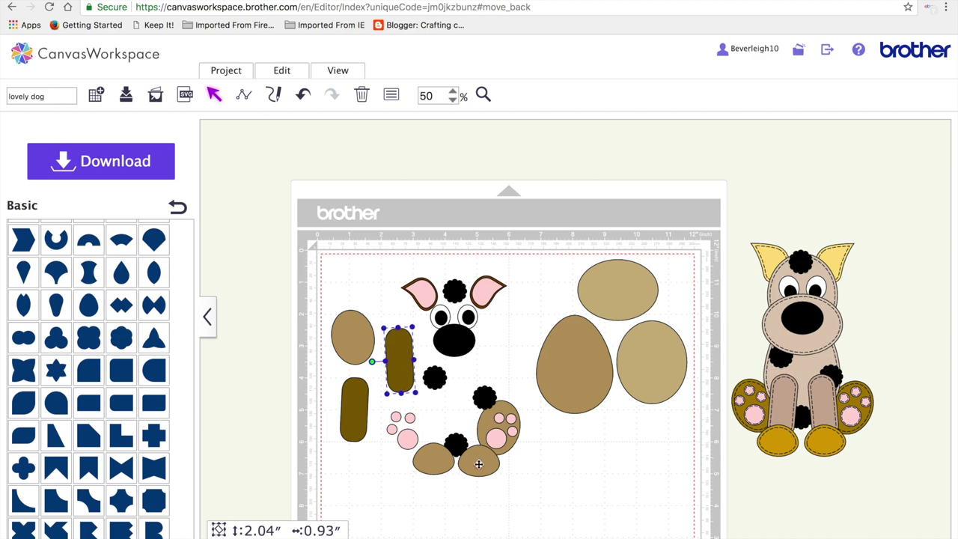
drag(478, 465, 662, 438)
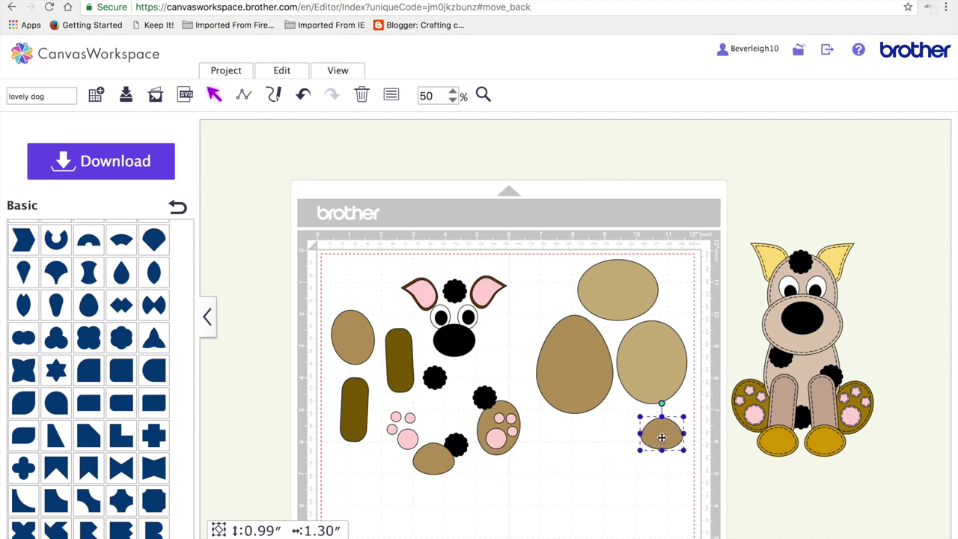
drag(435, 455, 610, 429)
Arrange the brown legs, small brown oval and pink-toed paw together on the mat's left
drag(401, 365, 406, 391)
drag(349, 326, 349, 281)
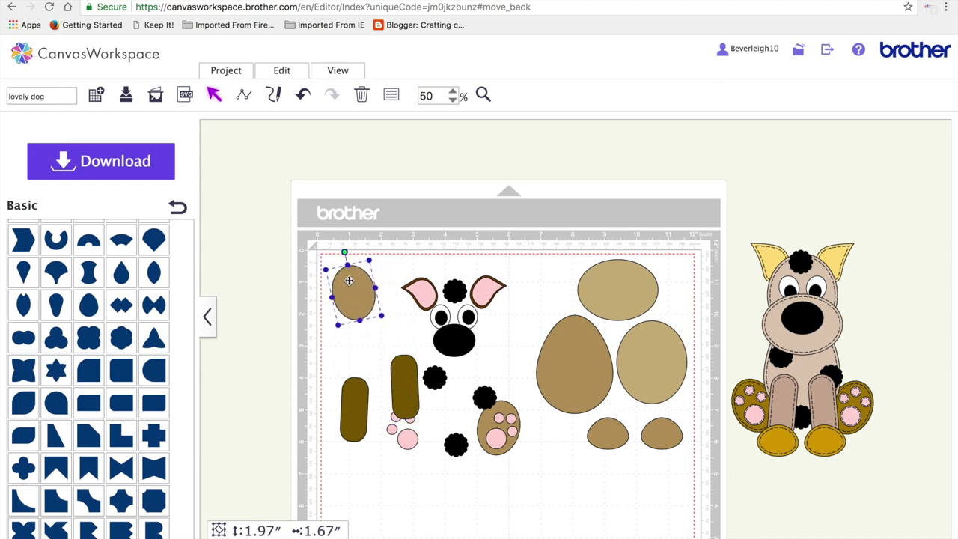
drag(355, 388, 346, 335)
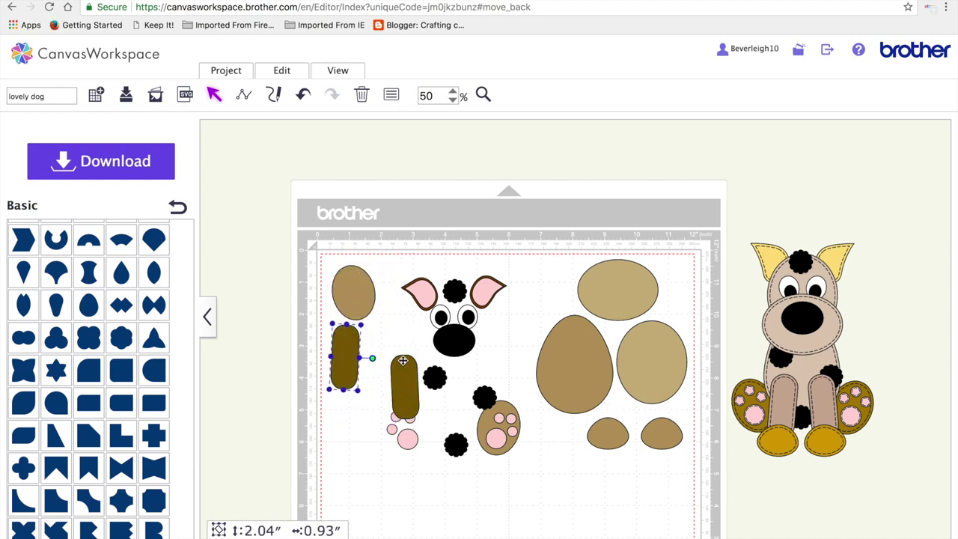
drag(407, 374, 399, 354)
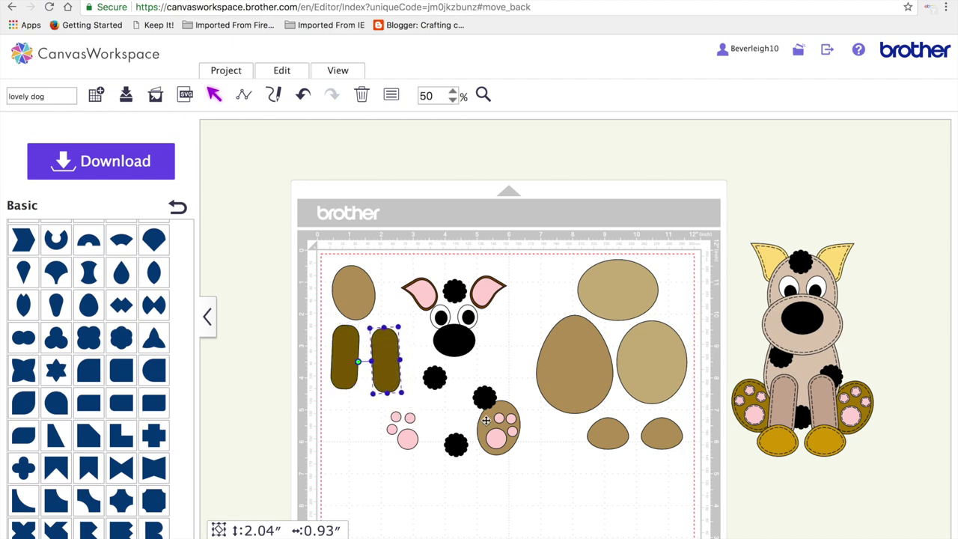
drag(486, 421, 381, 284)
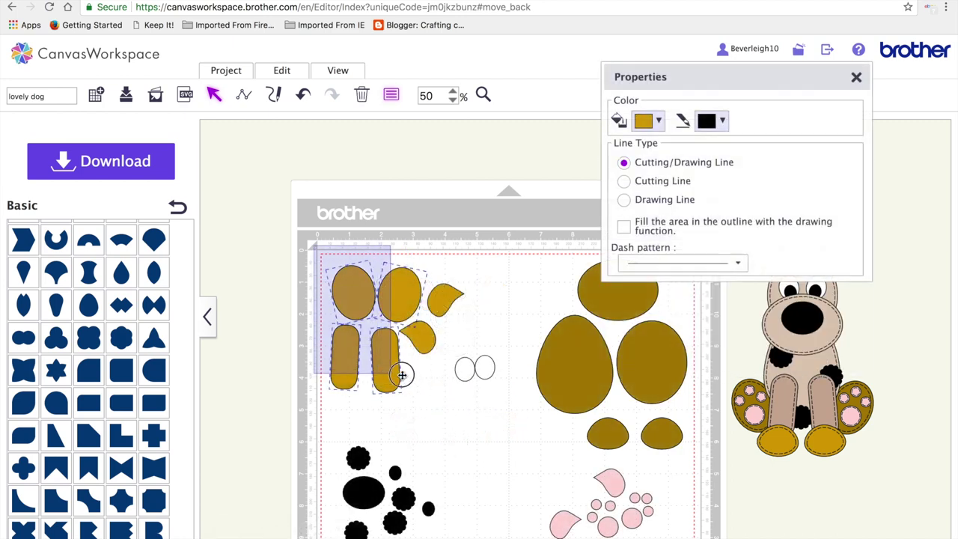
Group the gold pieces, add a 0.04-inch inward offset line, then ungroup them again
drag(402, 376, 449, 385)
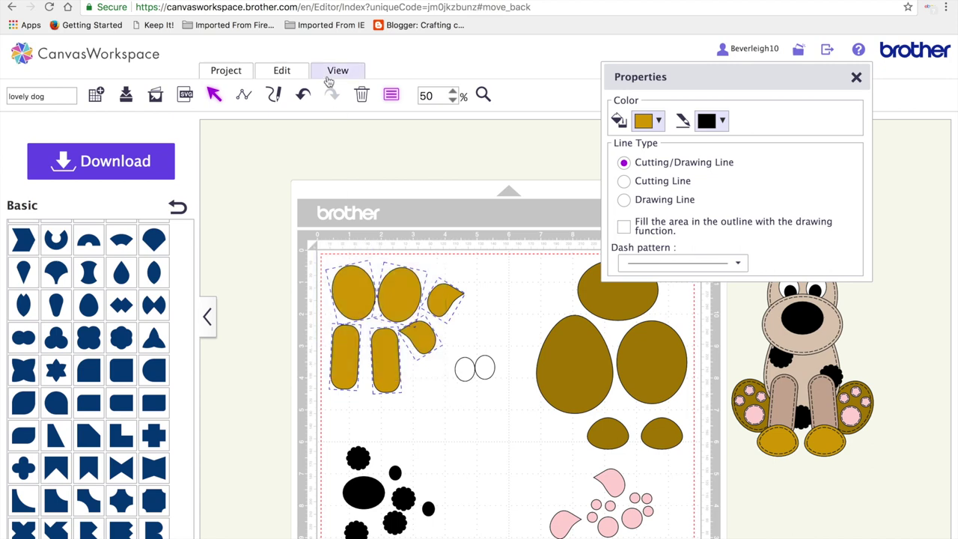
click(291, 75)
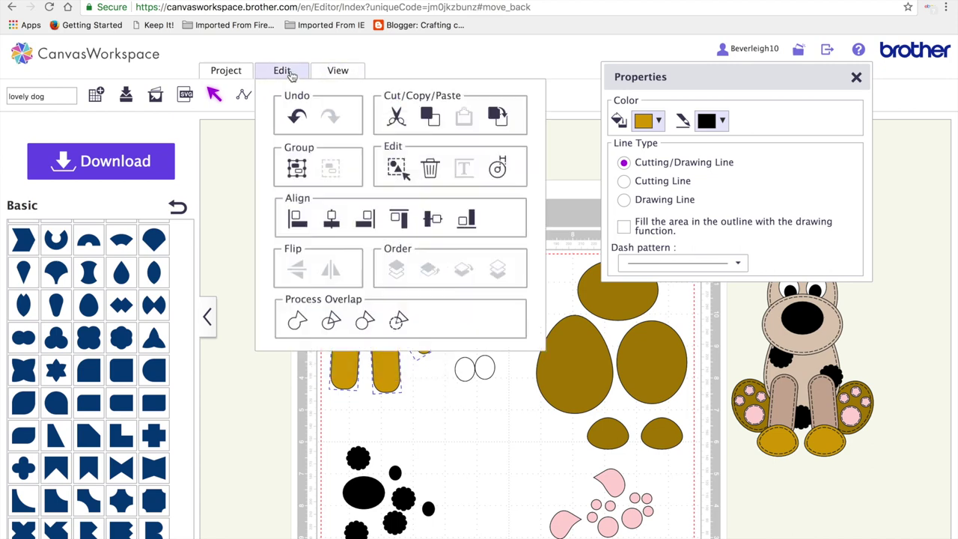
click(298, 169)
click(288, 78)
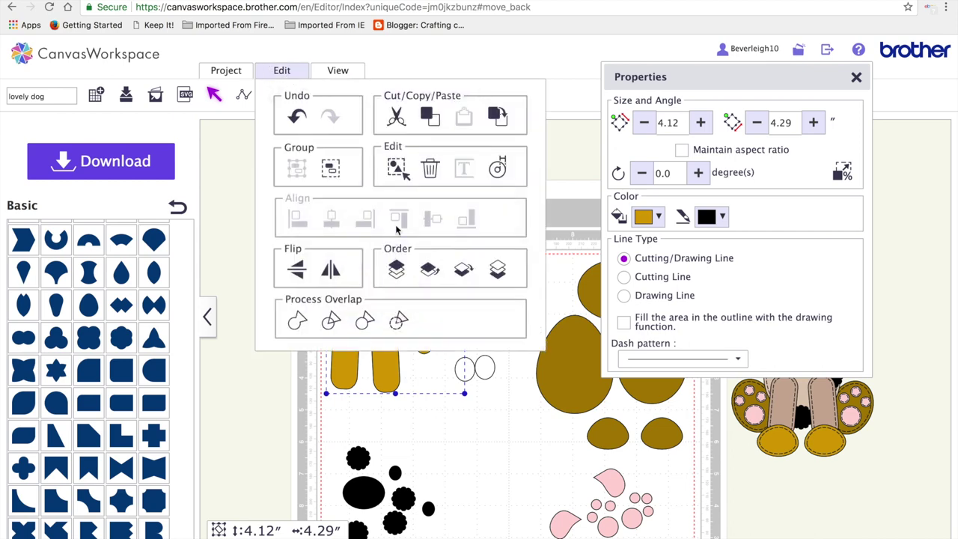
click(499, 169)
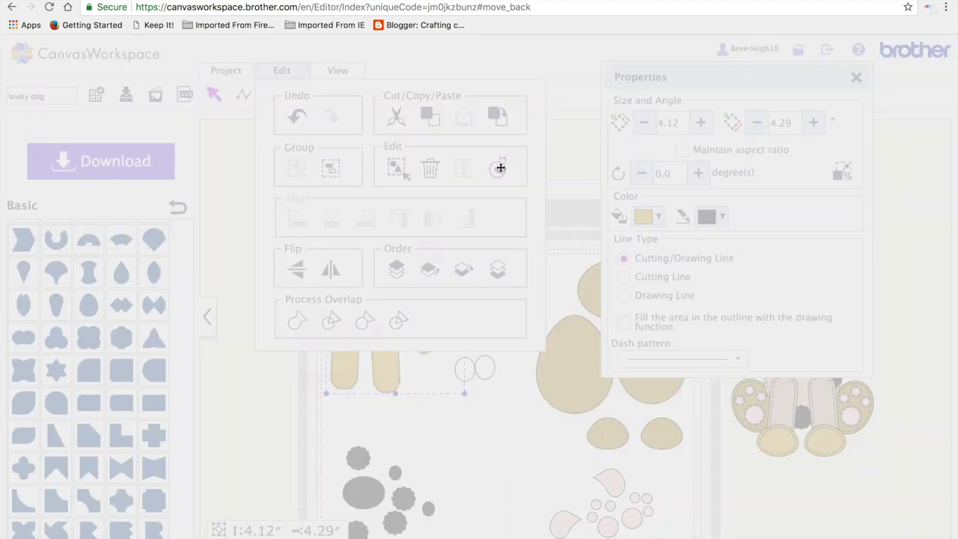
drag(322, 210, 304, 209)
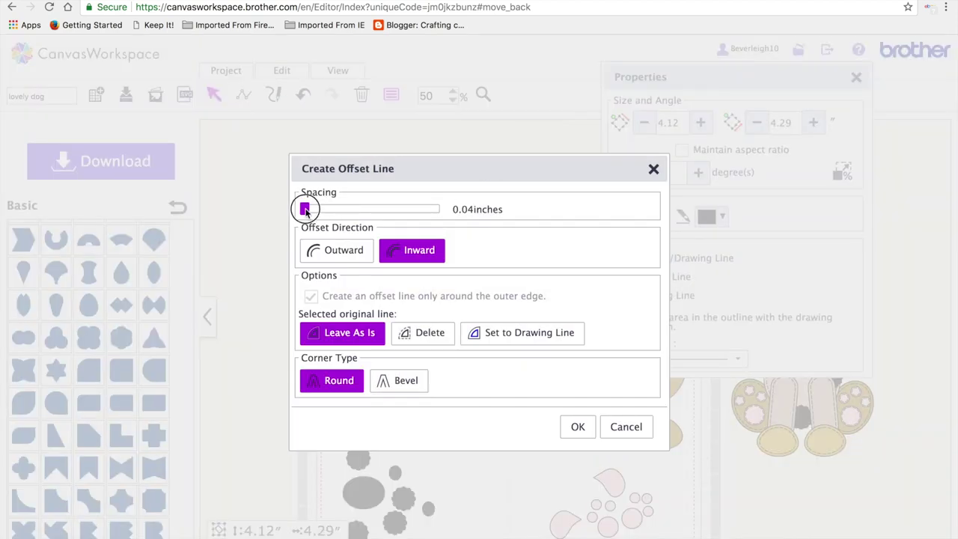
click(430, 256)
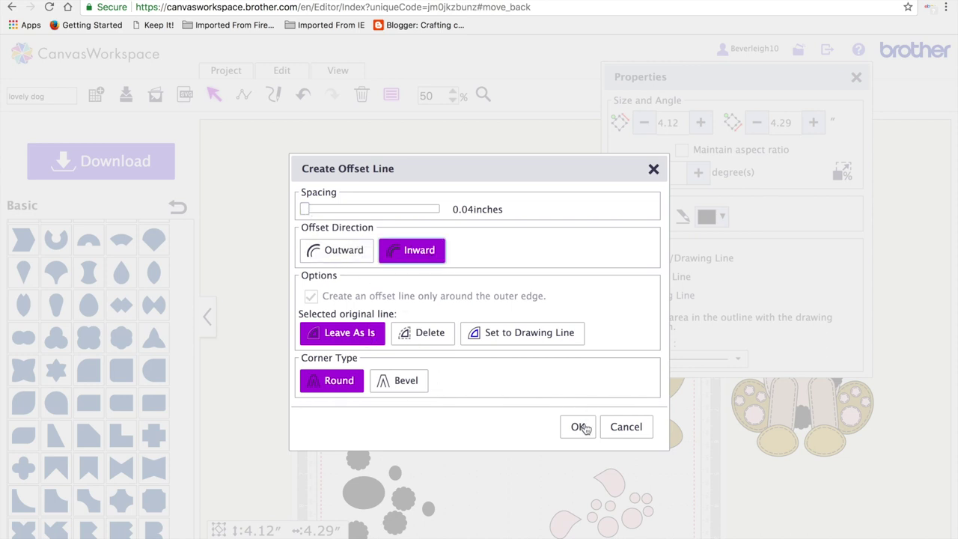
click(584, 428)
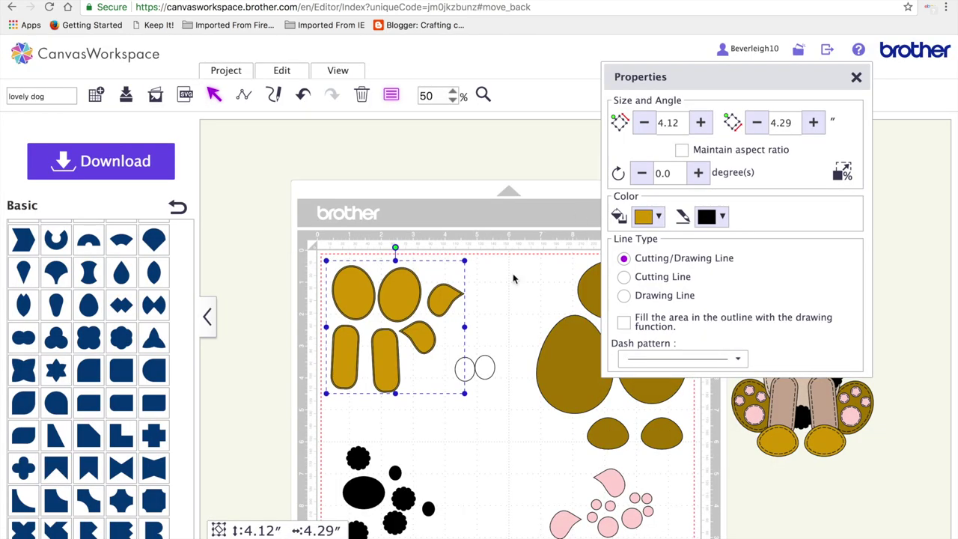
click(282, 71)
click(349, 173)
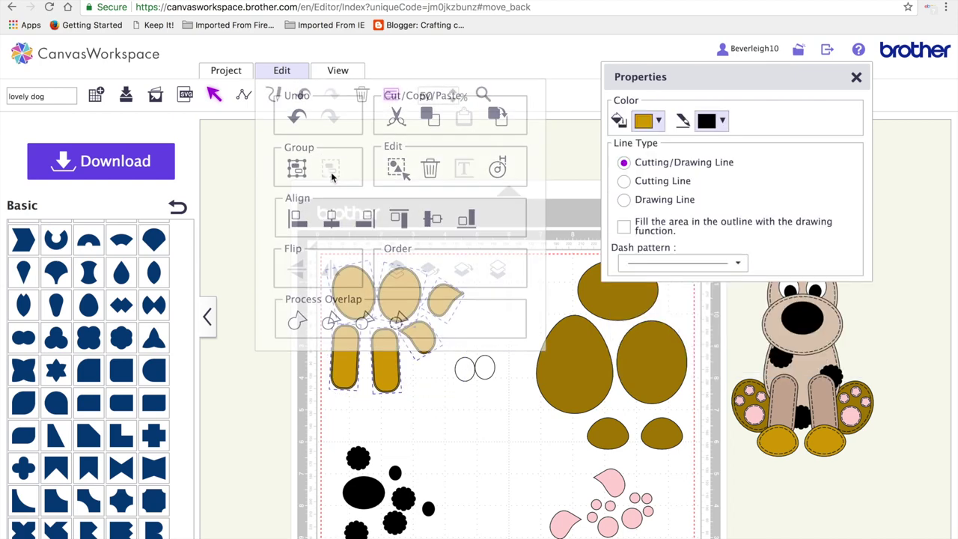
click(439, 406)
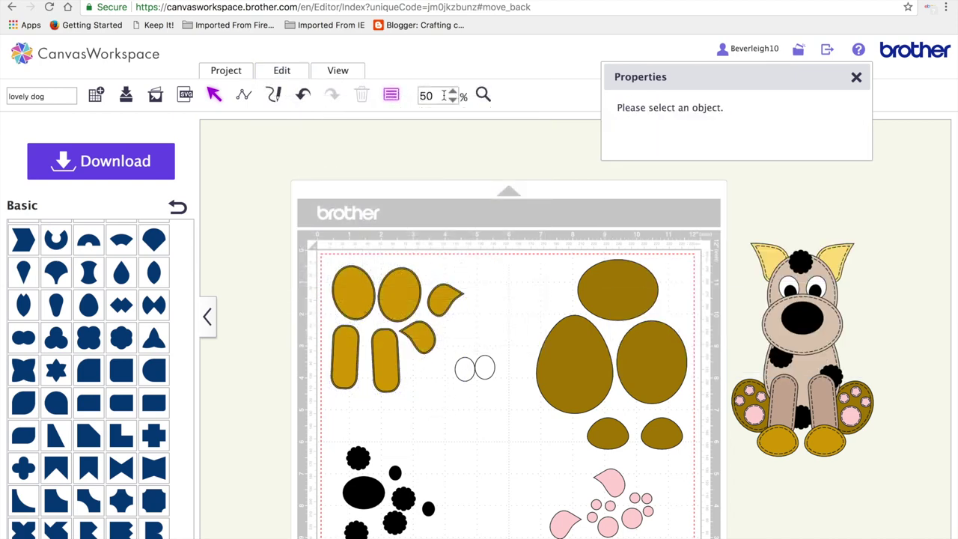
Zoom to 75% and turn five inner gold outlines into dashed drawing lines
drag(443, 95, 419, 96)
text(7)
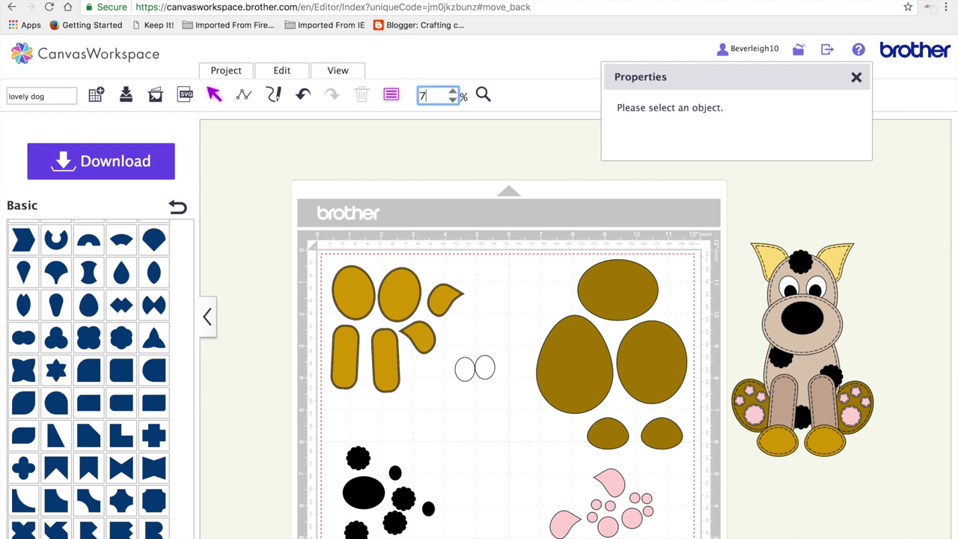
text(5)
key(Return)
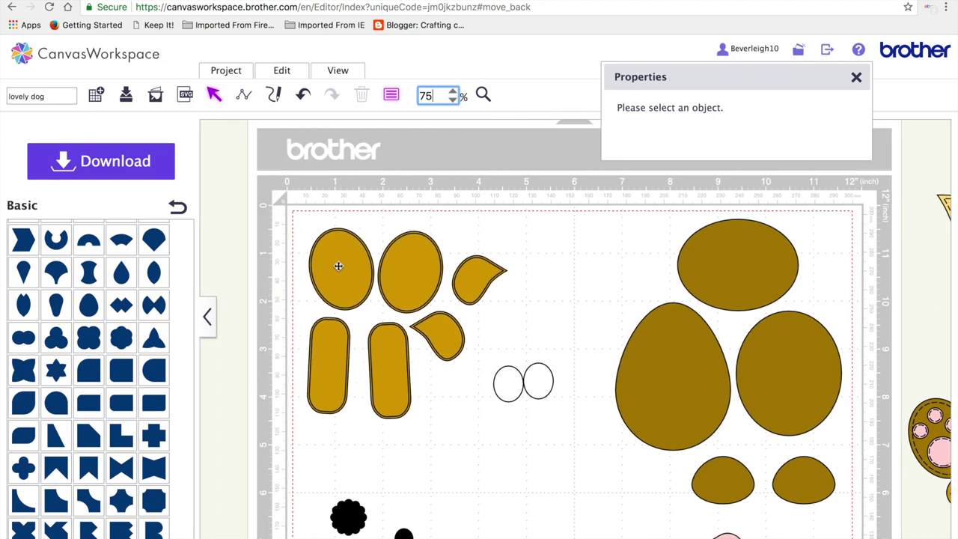
click(339, 267)
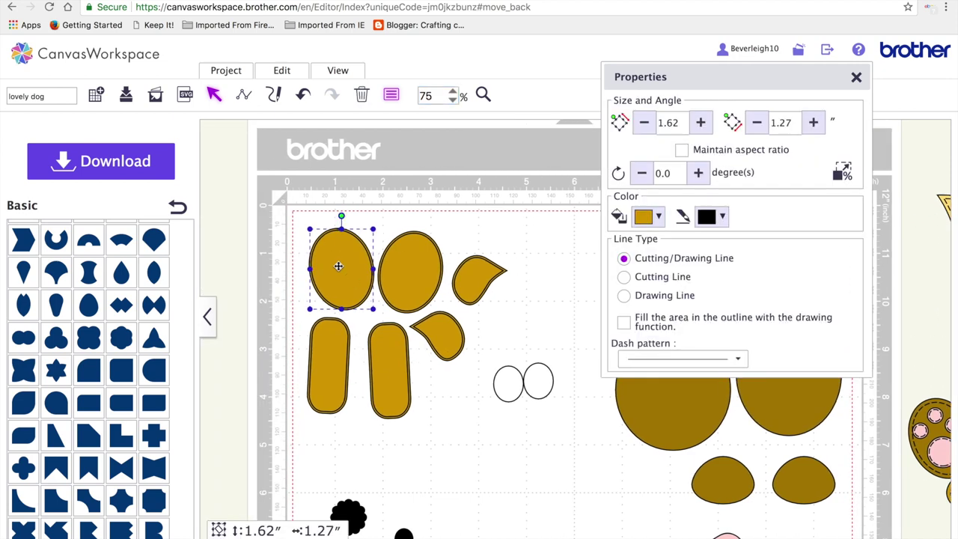
shift+click(405, 262)
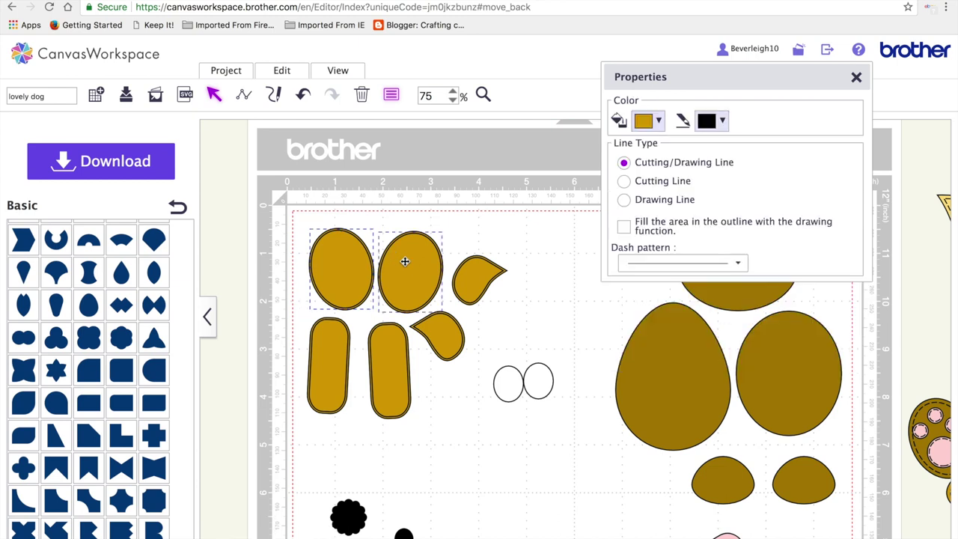
shift+click(470, 270)
shift+click(447, 329)
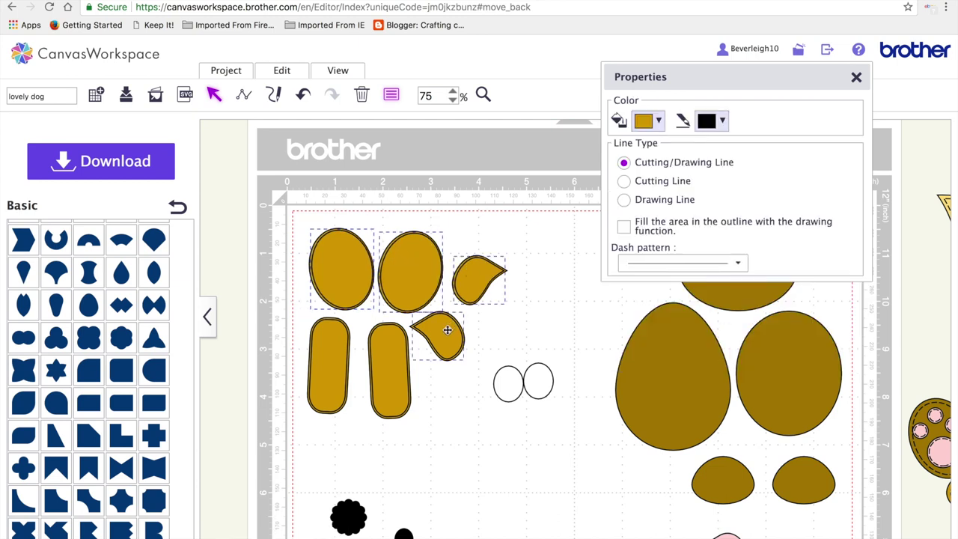
shift+click(322, 371)
click(665, 202)
click(738, 264)
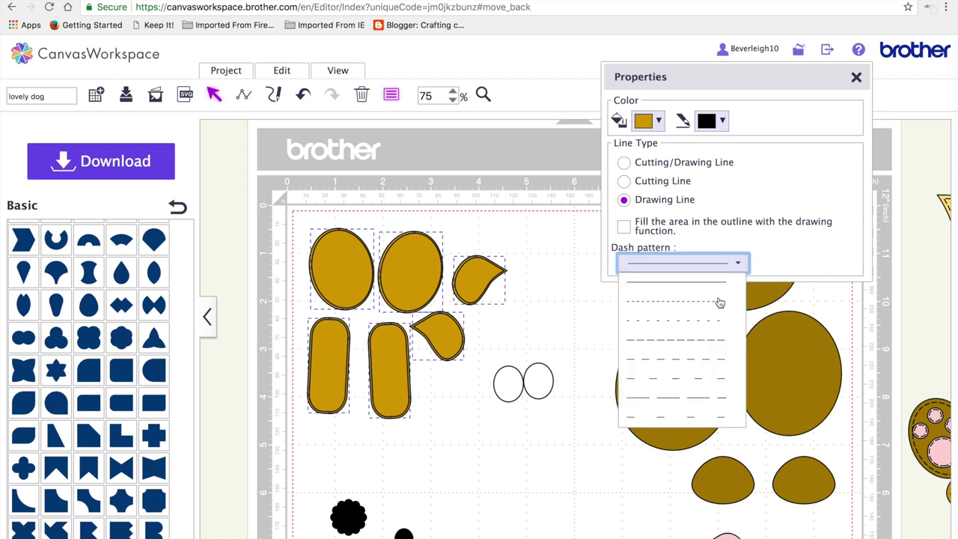
click(711, 339)
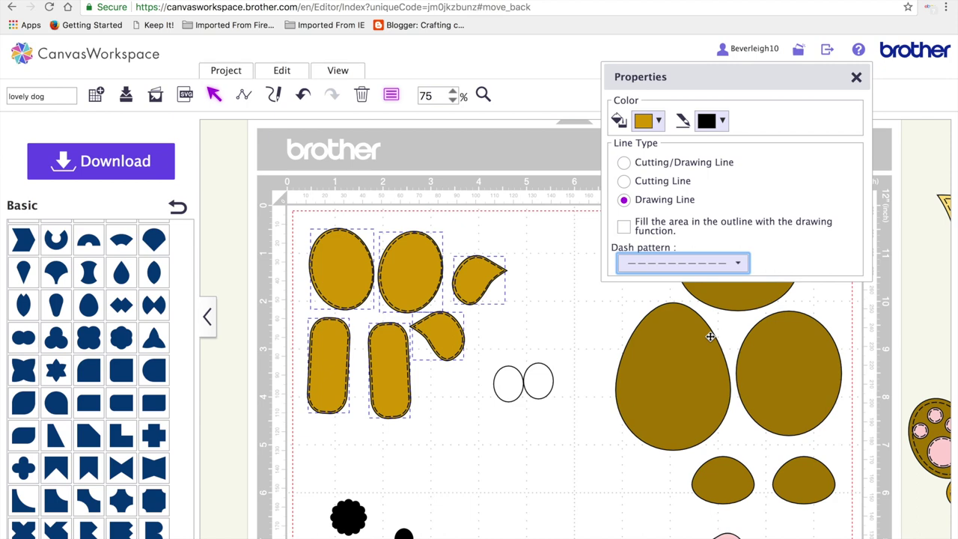
Undo that change and make only the two ovals' and lower teardrop's inner outlines dashed drawing lines
click(303, 95)
click(303, 96)
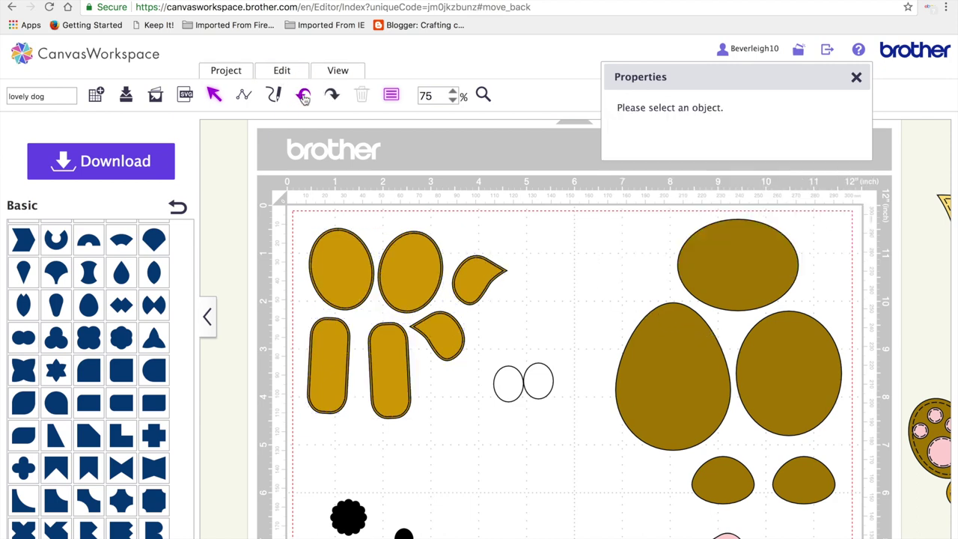
click(348, 276)
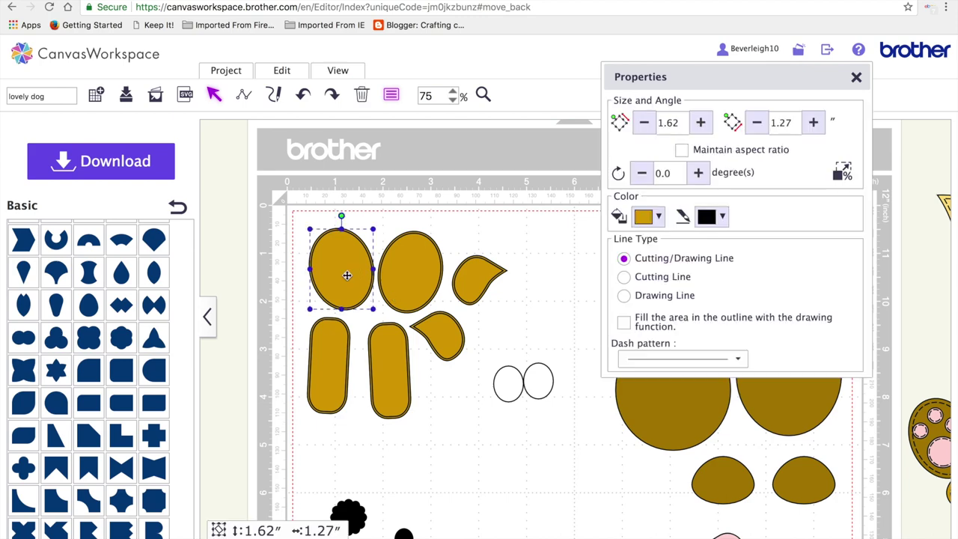
shift+click(409, 280)
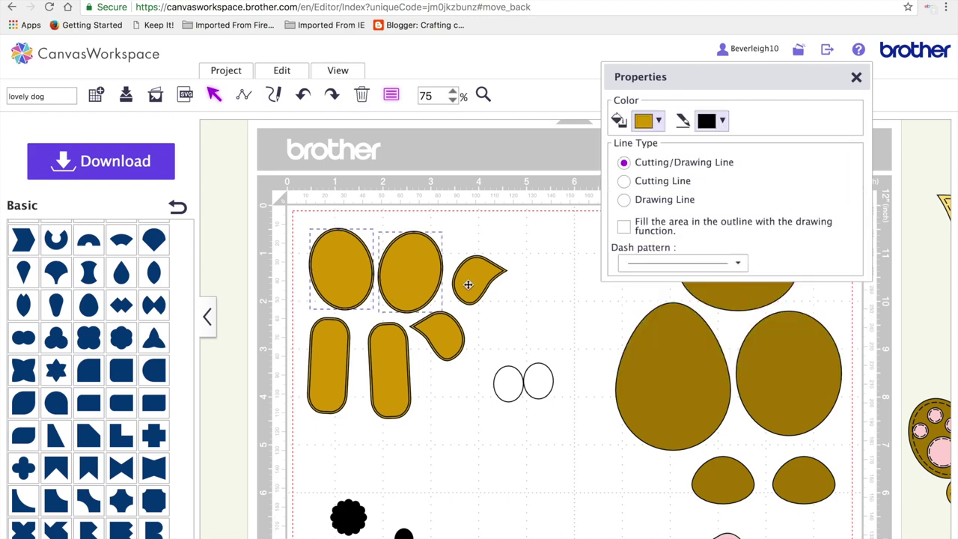
shift+click(447, 330)
click(669, 202)
click(737, 265)
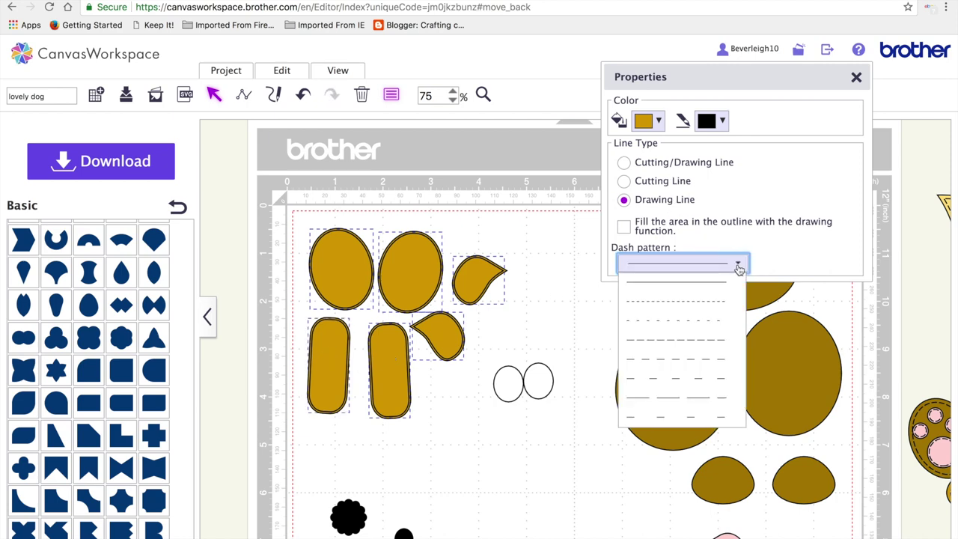
click(697, 341)
click(517, 500)
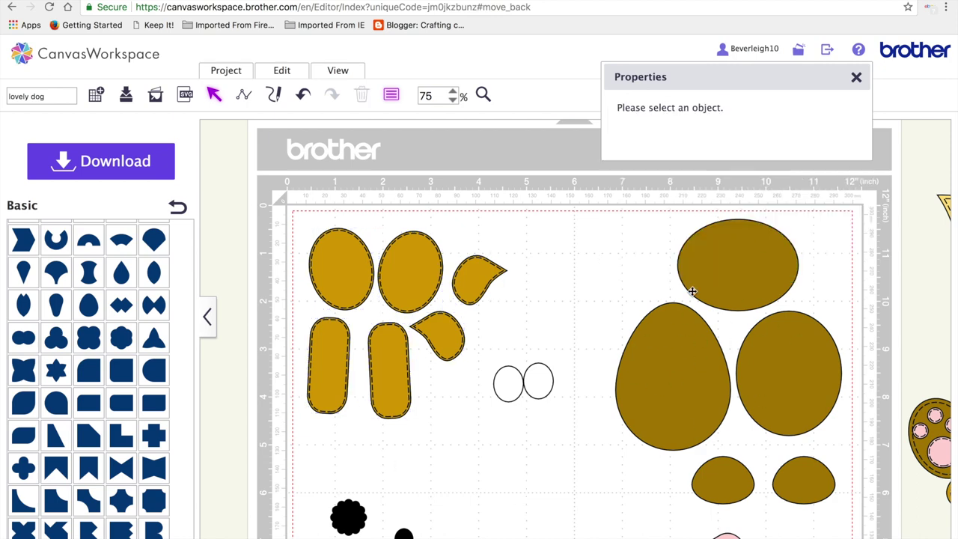
Marquee-select the four brown pieces
scroll(600, 292, down, 4)
scroll(600, 292, up, 3)
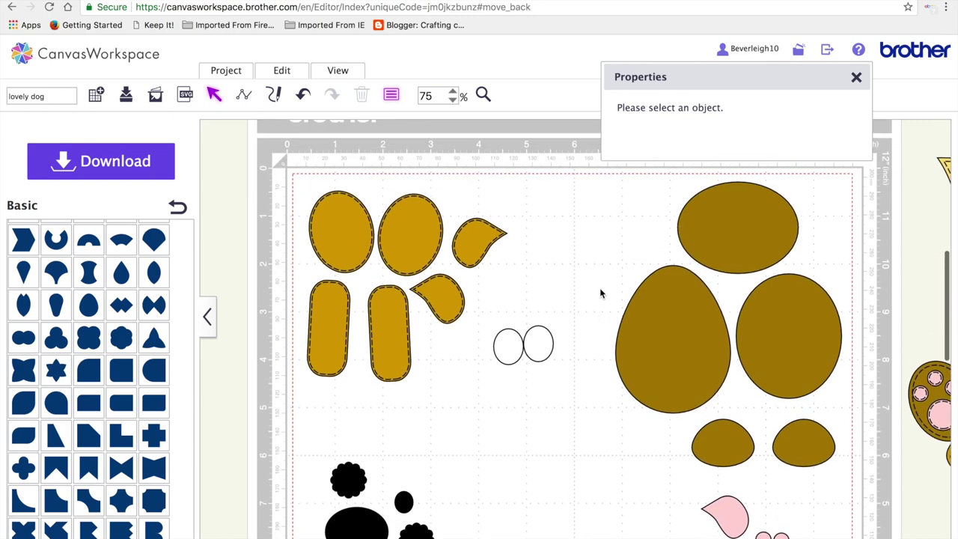
drag(597, 177, 797, 463)
Group the brown pieces as cut lines and add a 0.04-inch inward offset line
click(283, 70)
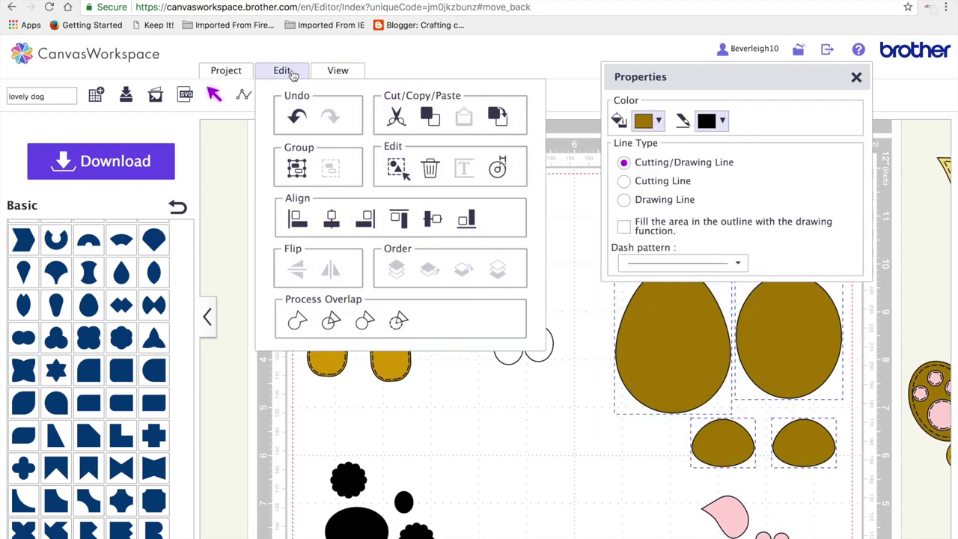
click(302, 168)
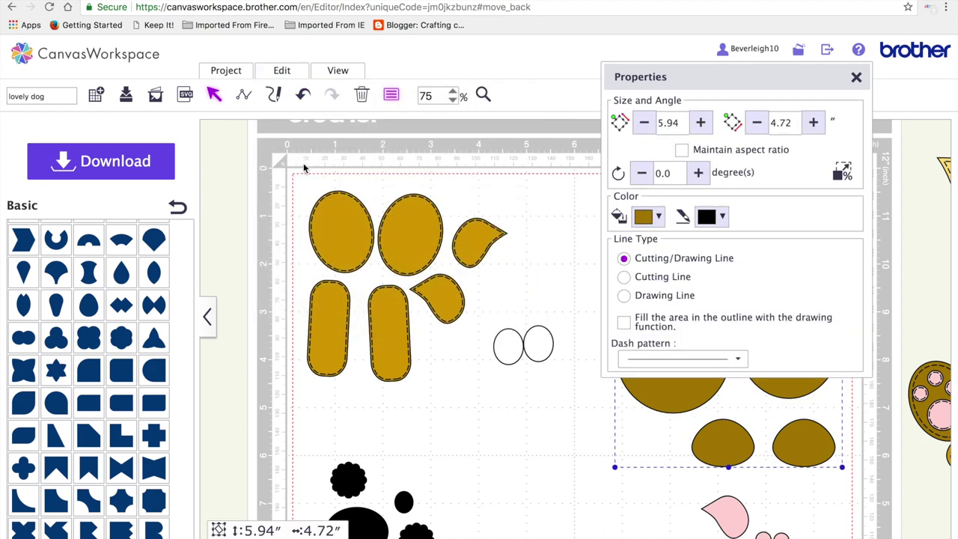
click(642, 276)
drag(731, 81, 402, 141)
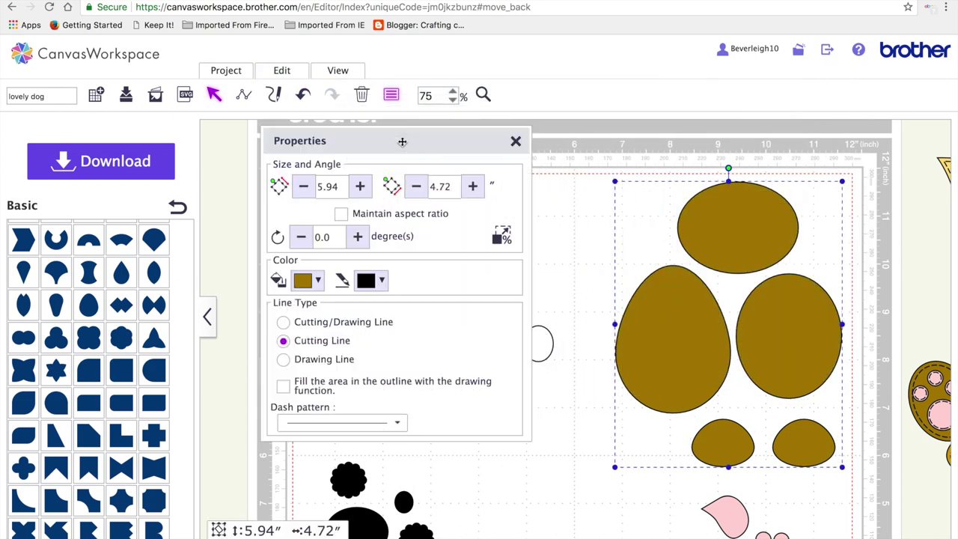
click(296, 75)
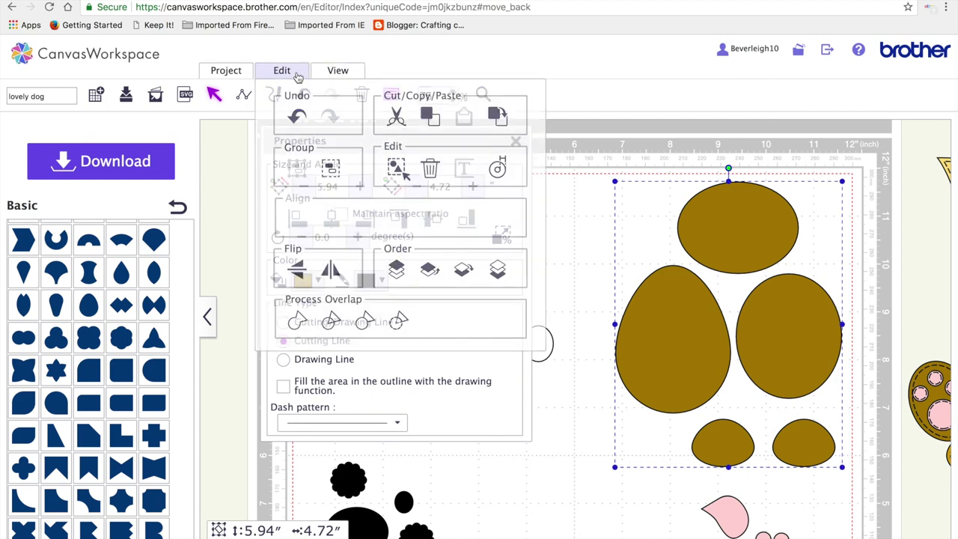
click(498, 173)
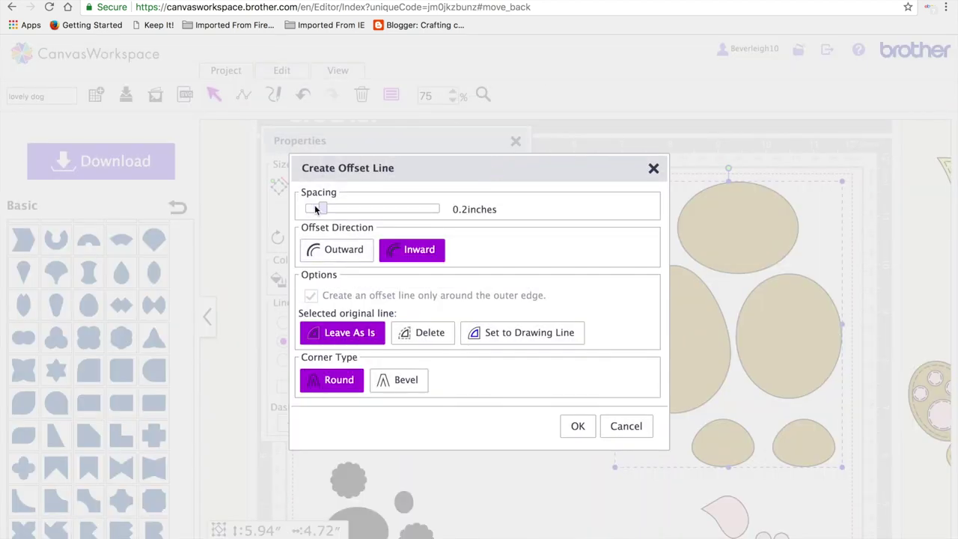
drag(322, 209, 303, 210)
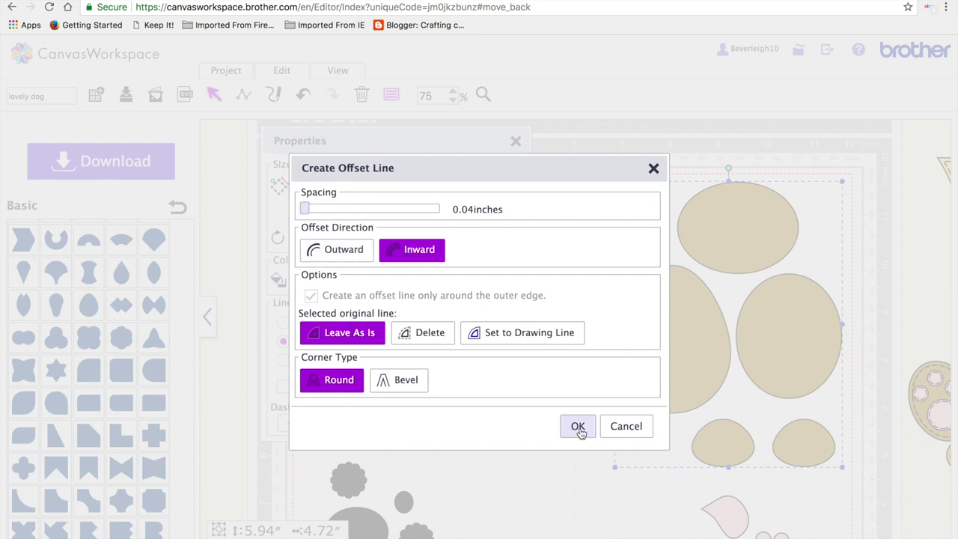
click(575, 427)
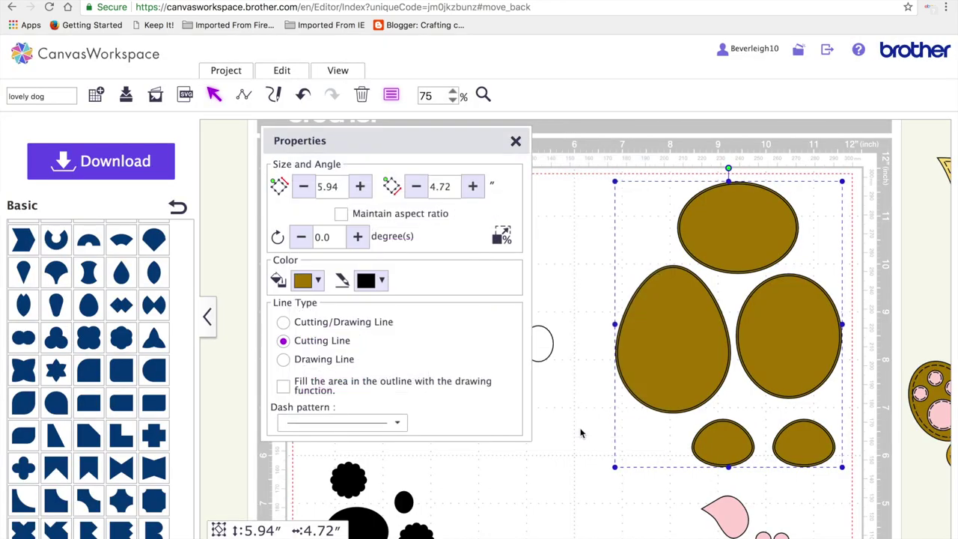
Ungroup the brown pieces, select the dark brown ellipse, two eggs and small oval, and zoom to 50%
click(283, 69)
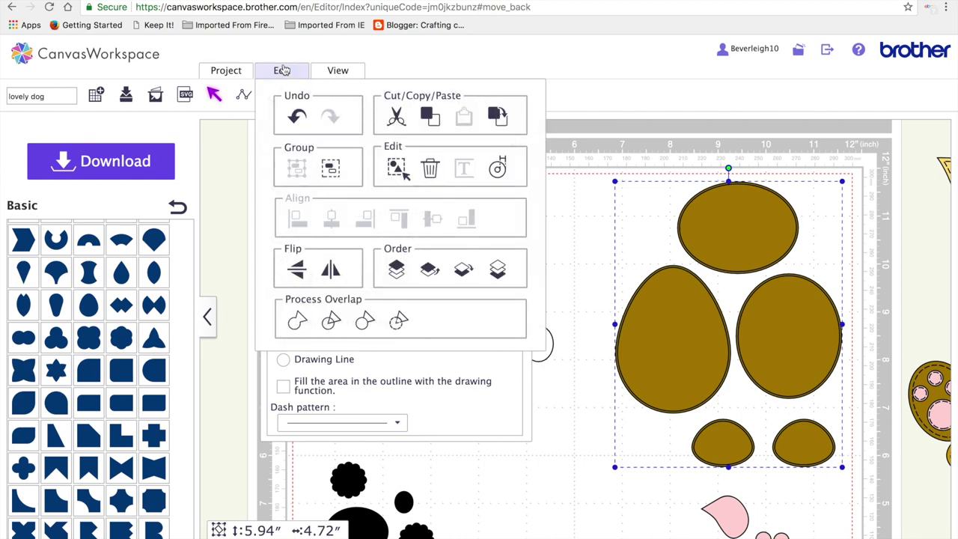
click(330, 169)
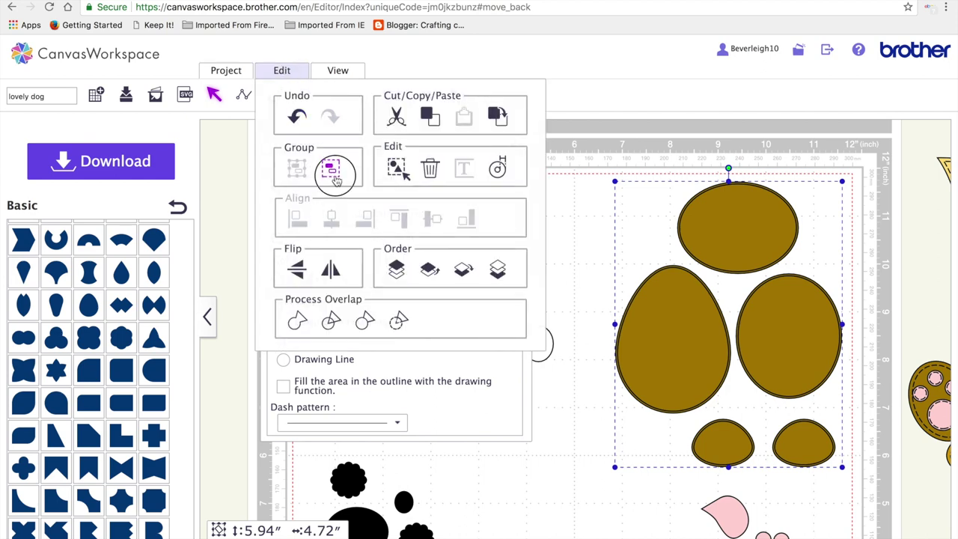
click(540, 421)
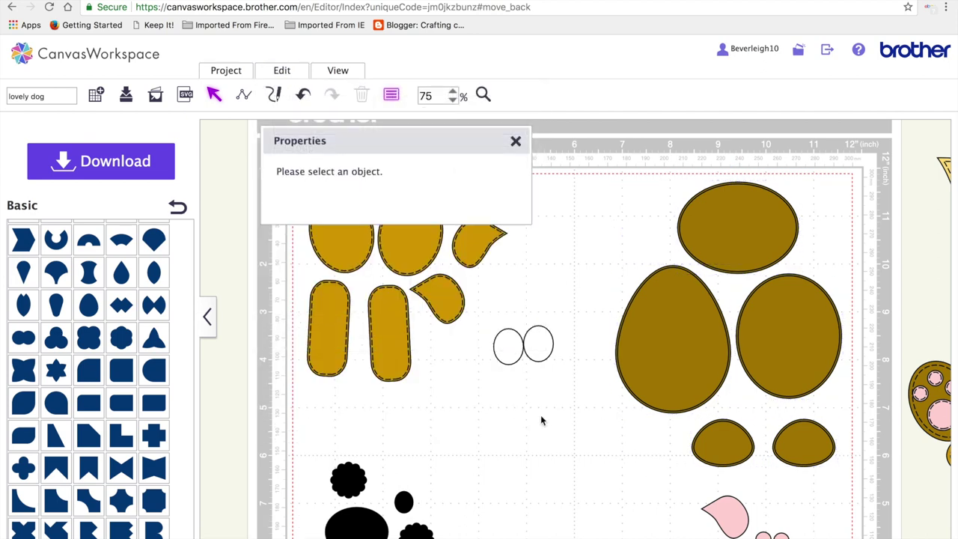
click(763, 225)
shift+click(666, 325)
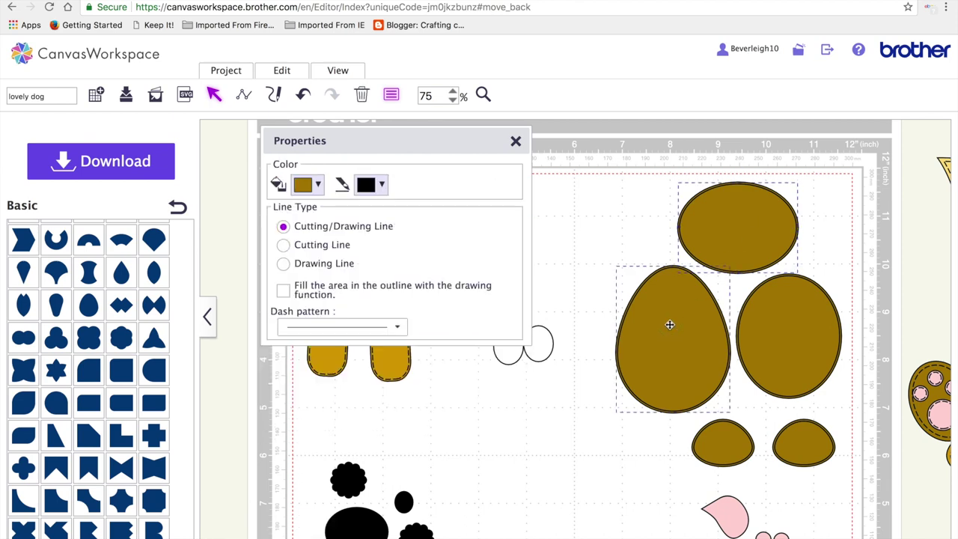
shift+click(779, 347)
shift+click(728, 443)
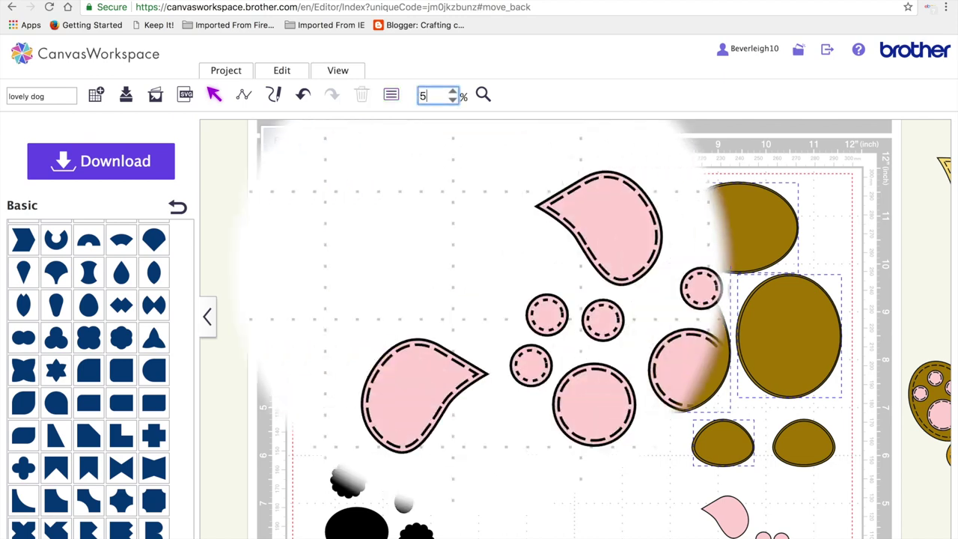
text(0)
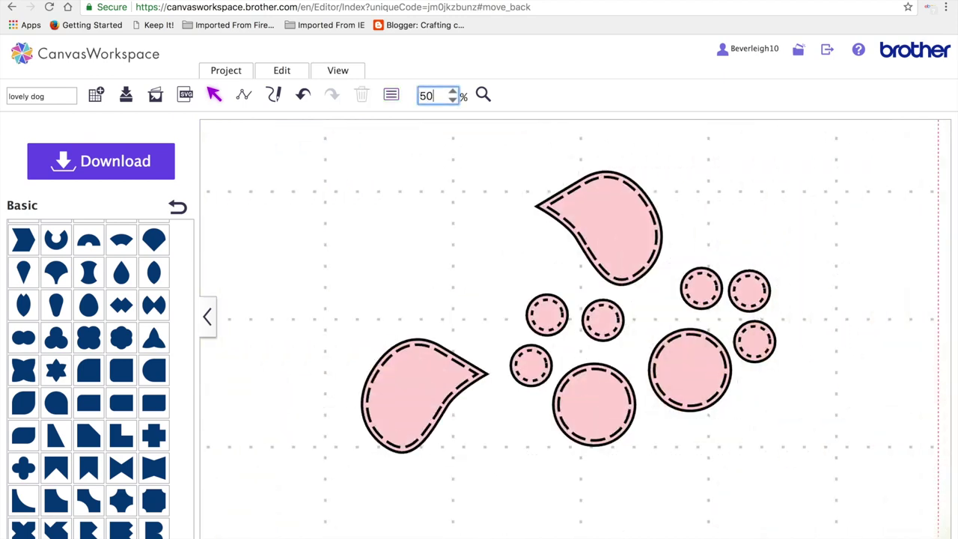
key(Return)
Rename the project 'LOVELY DOG' and save it with Overwrite This Project
scroll(424, 237, up, 3)
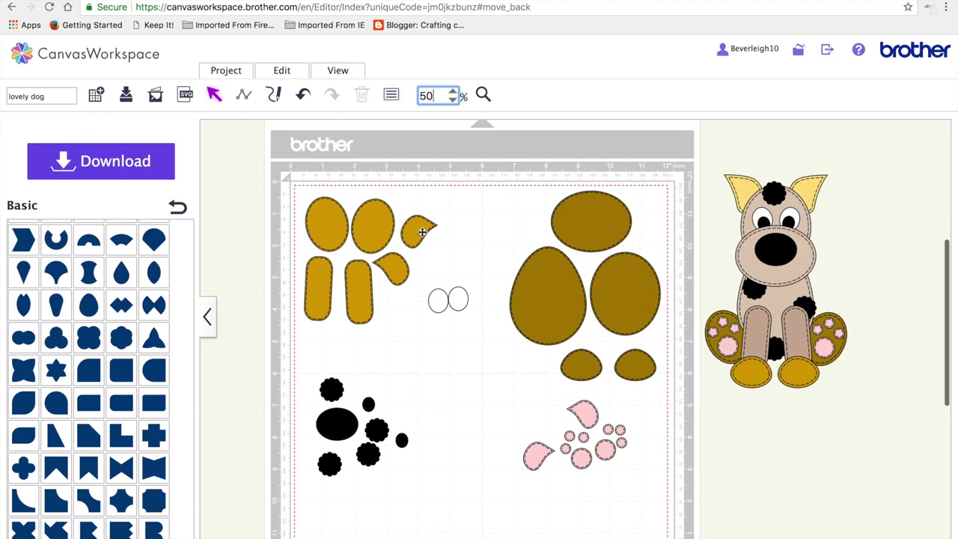
click(49, 96)
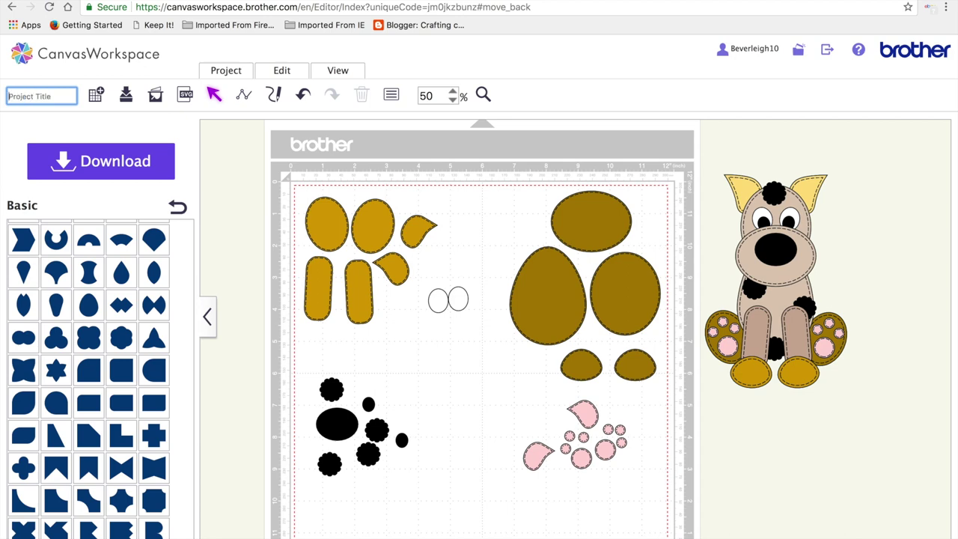
text(LOVELY DOG)
click(129, 97)
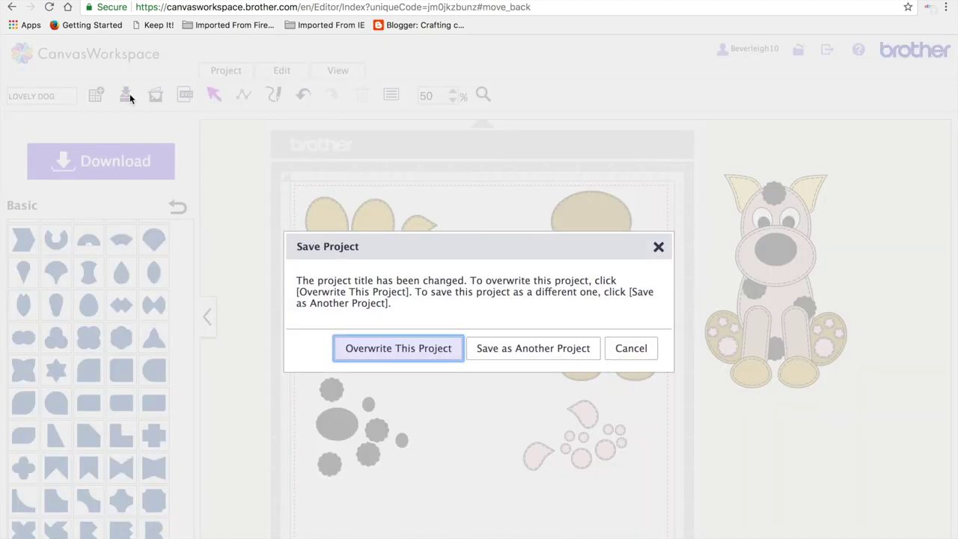
click(403, 349)
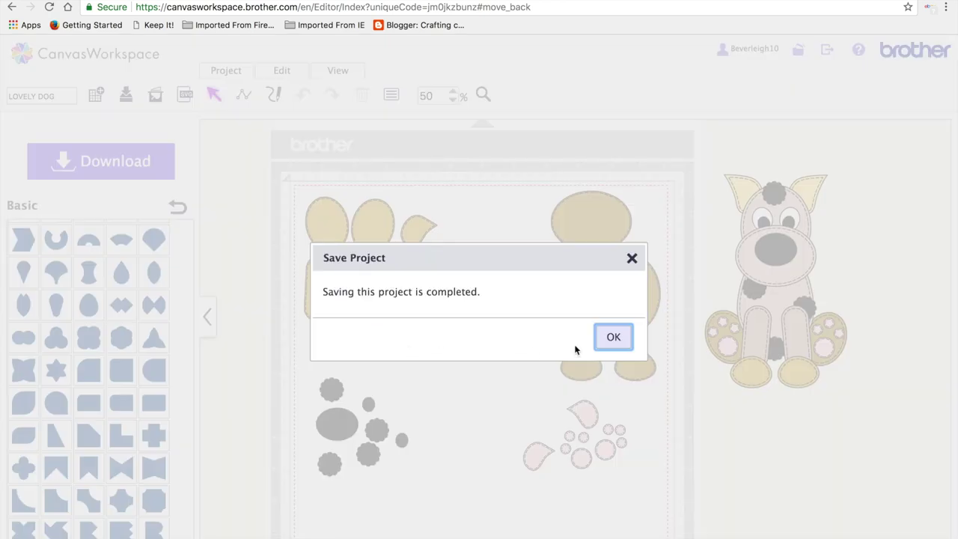
click(615, 338)
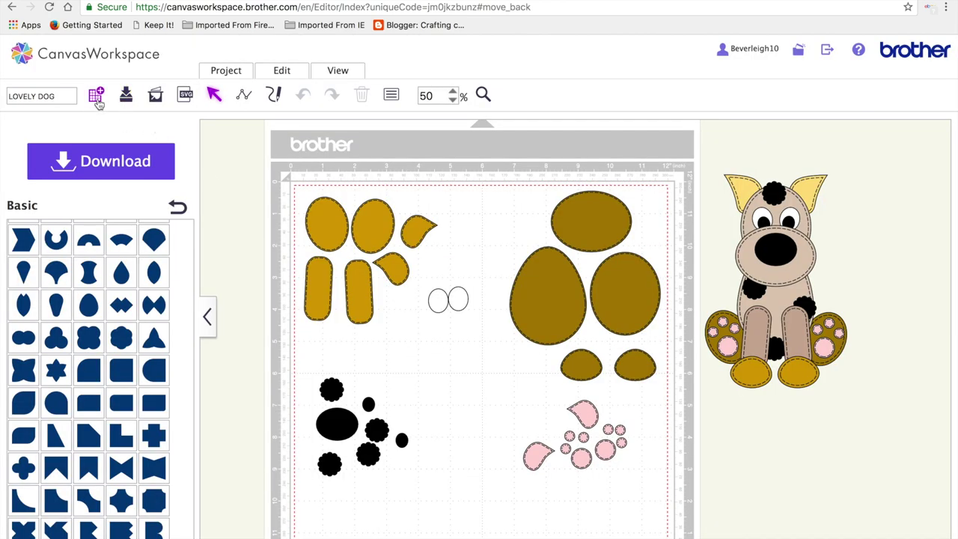
After the beyond-cutting-area download error, move the assembled dog onto the mat and resave
click(127, 161)
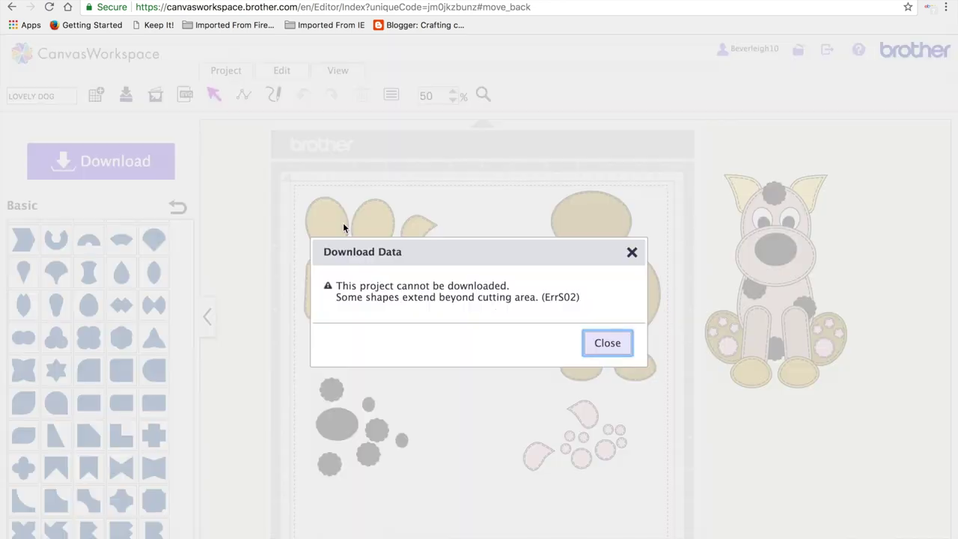
click(600, 335)
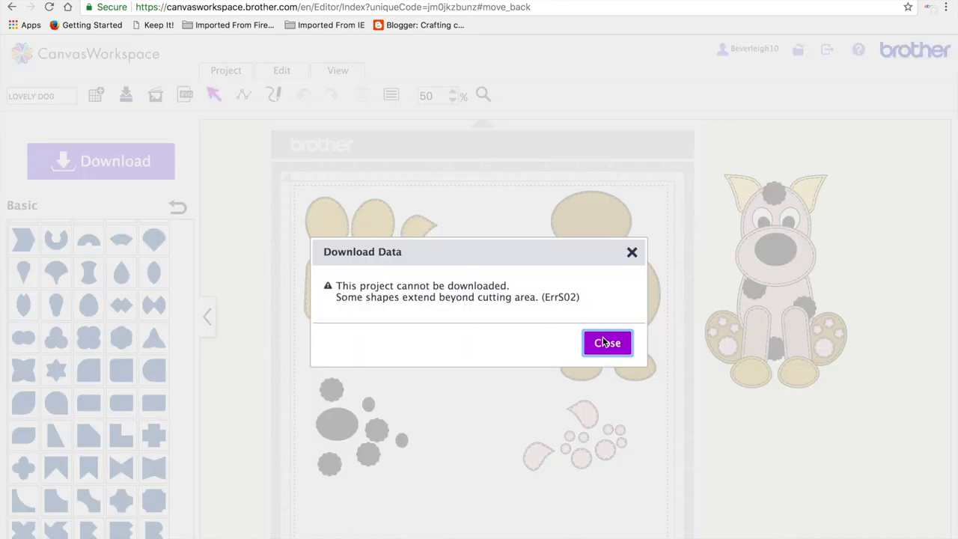
drag(715, 157, 799, 217)
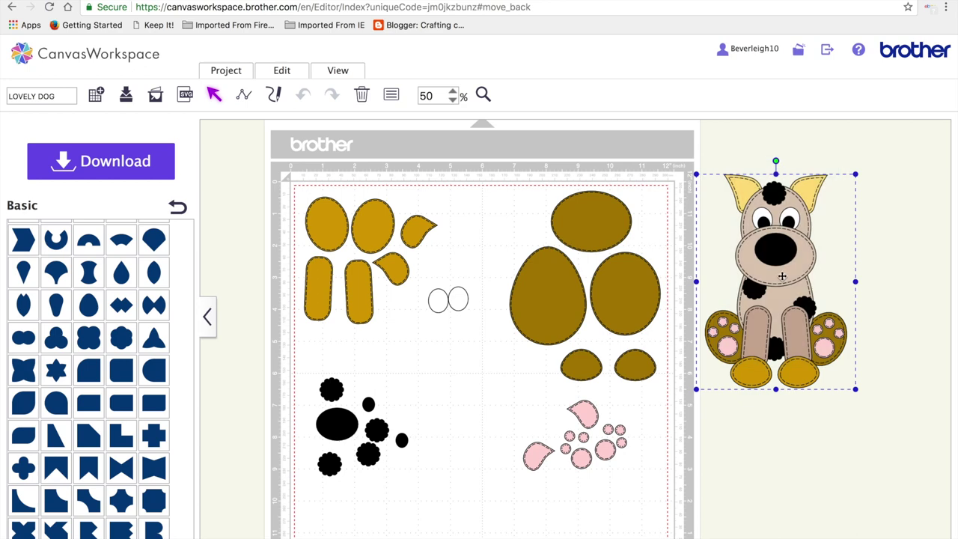
drag(771, 277, 462, 433)
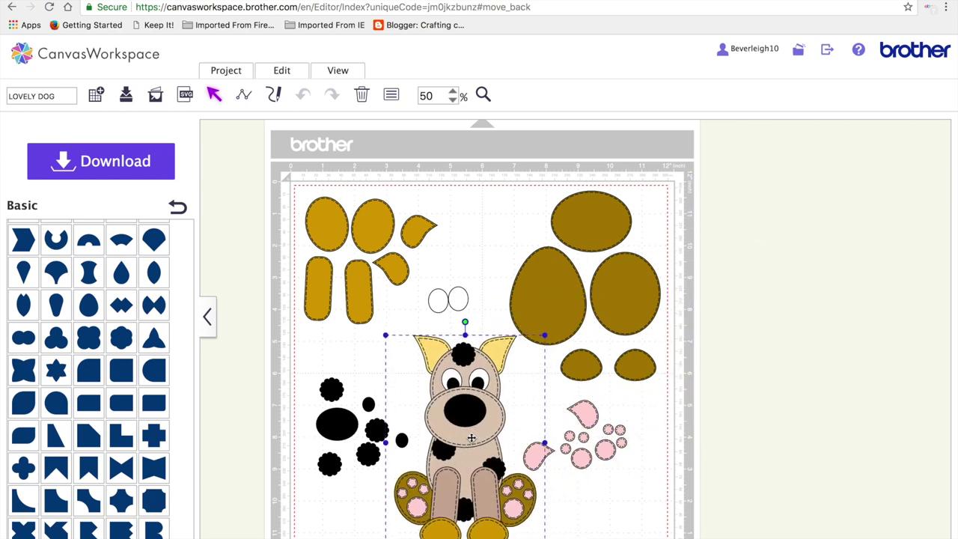
click(128, 96)
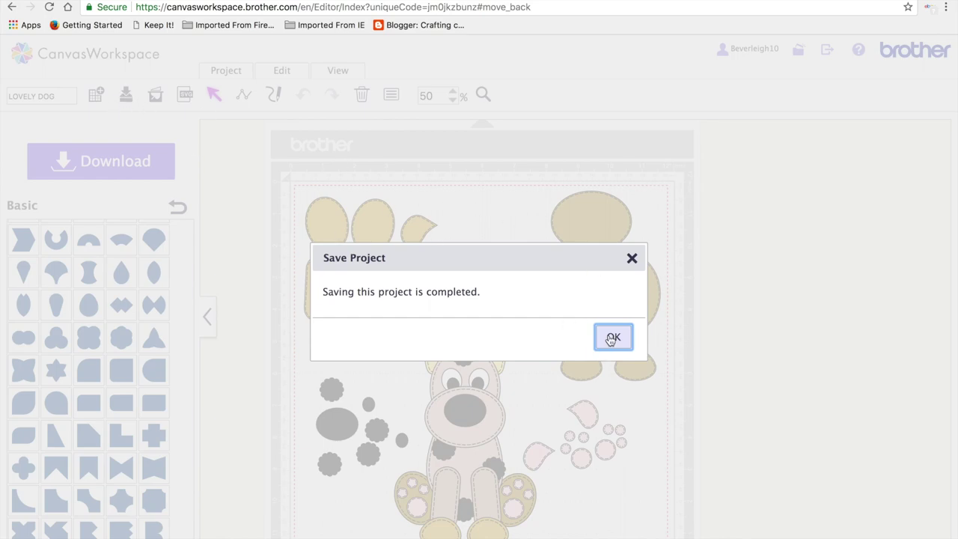
click(613, 337)
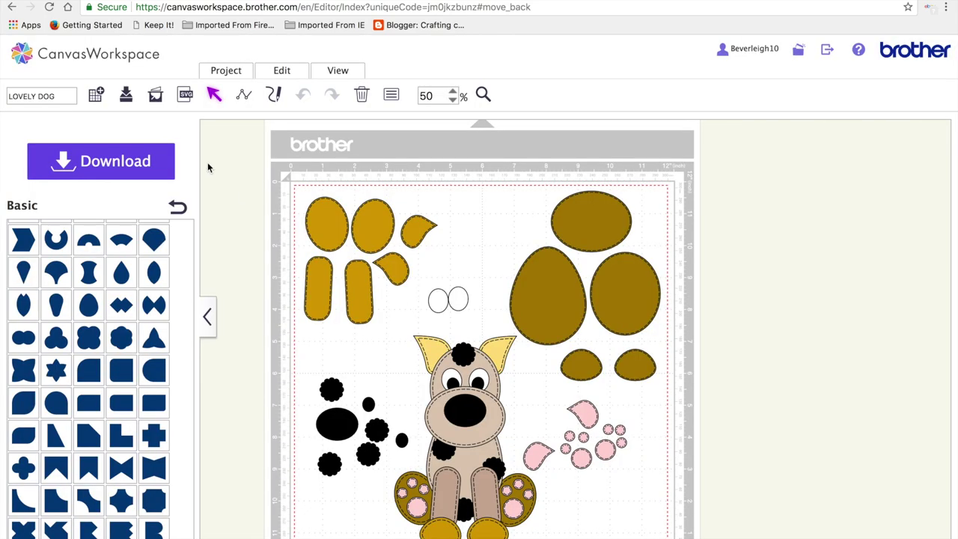
click(124, 167)
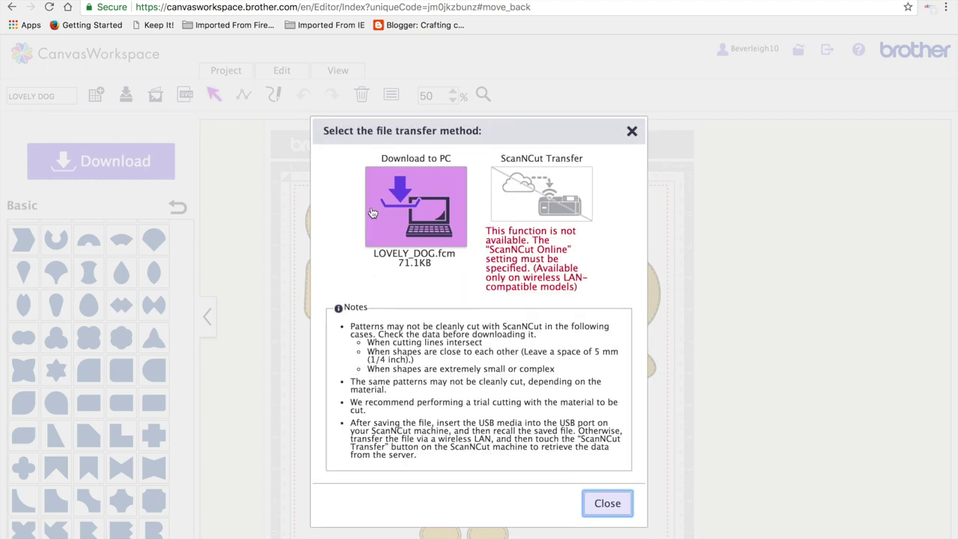
Choose Download to PC for LOVELY_DOG.fcm
click(410, 211)
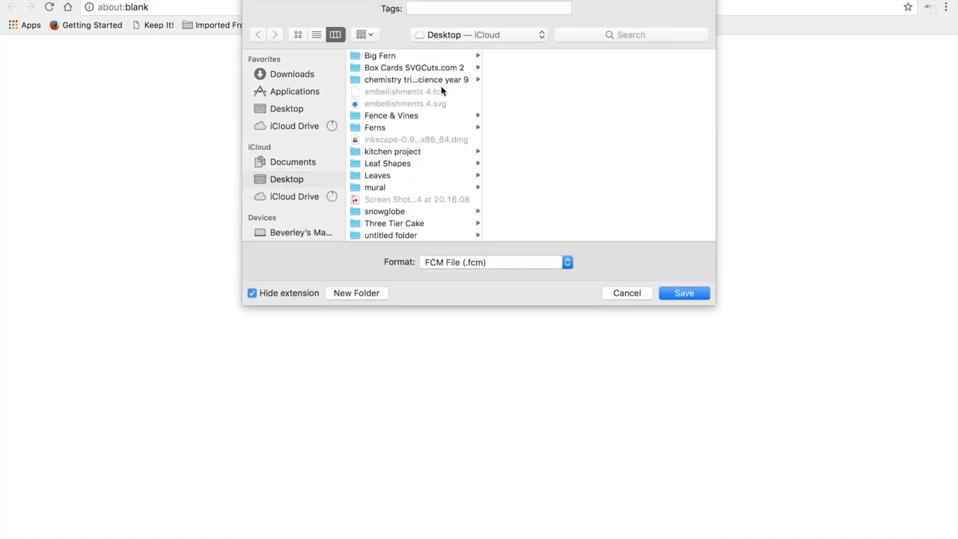
Save LOVELY_DOG.fcm into Macintosh HD > Users > home folder > bevs doc
scroll(441, 88, down, 1)
click(541, 35)
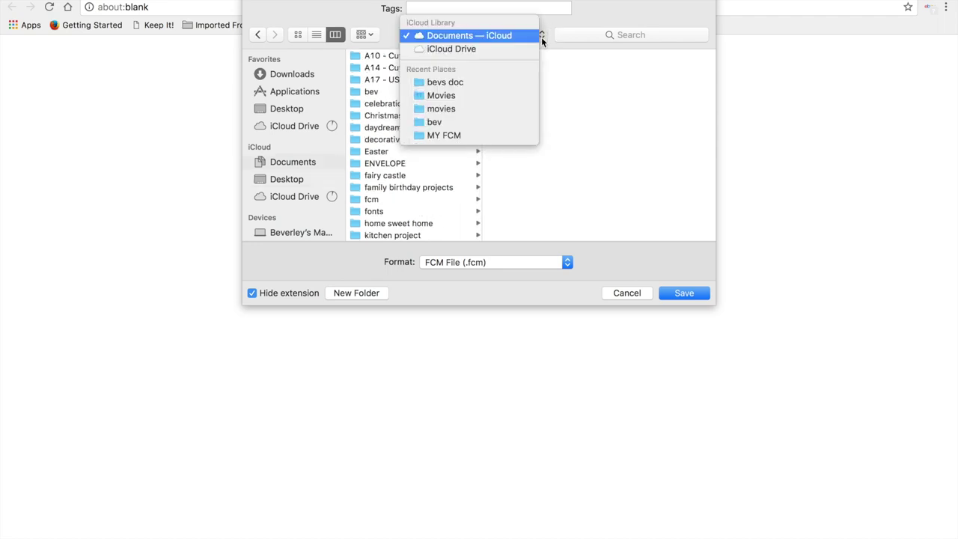
click(463, 121)
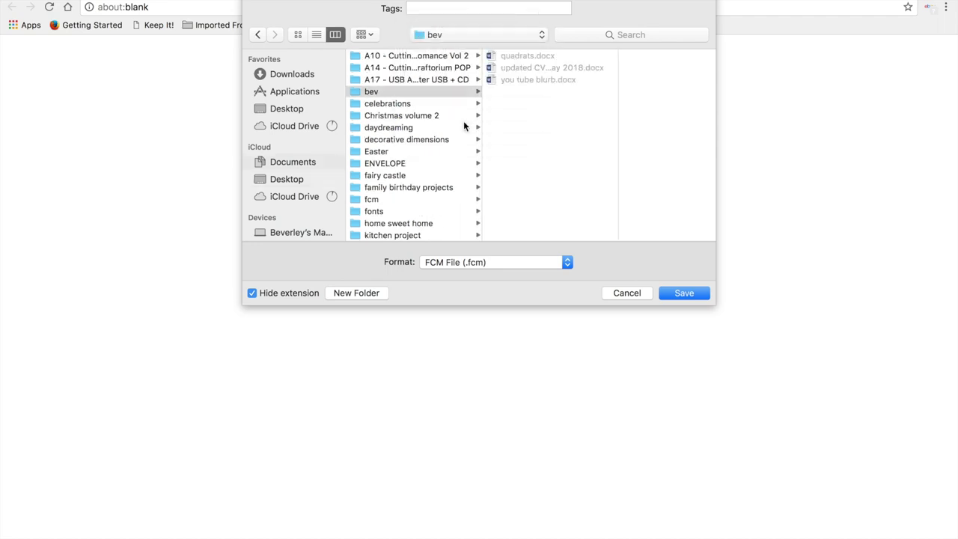
click(543, 38)
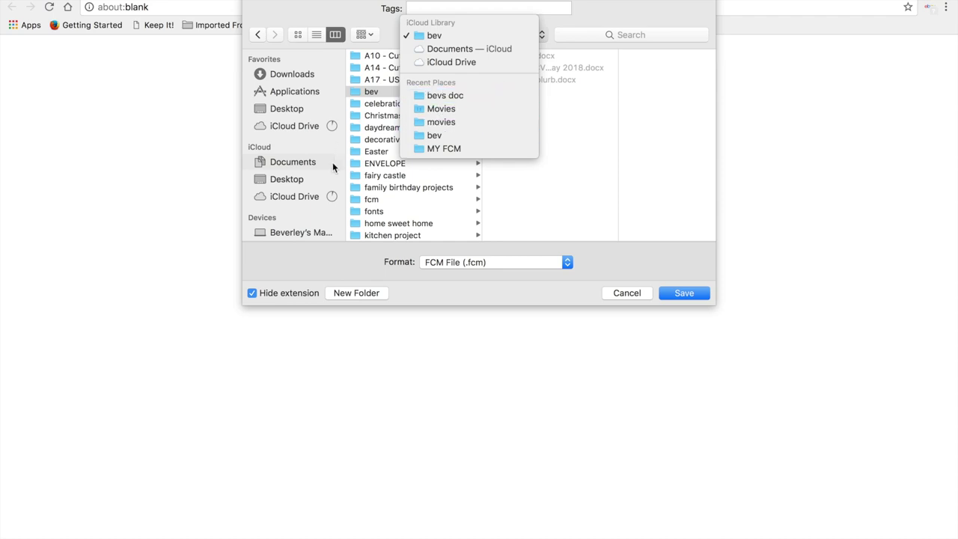
click(294, 231)
click(303, 234)
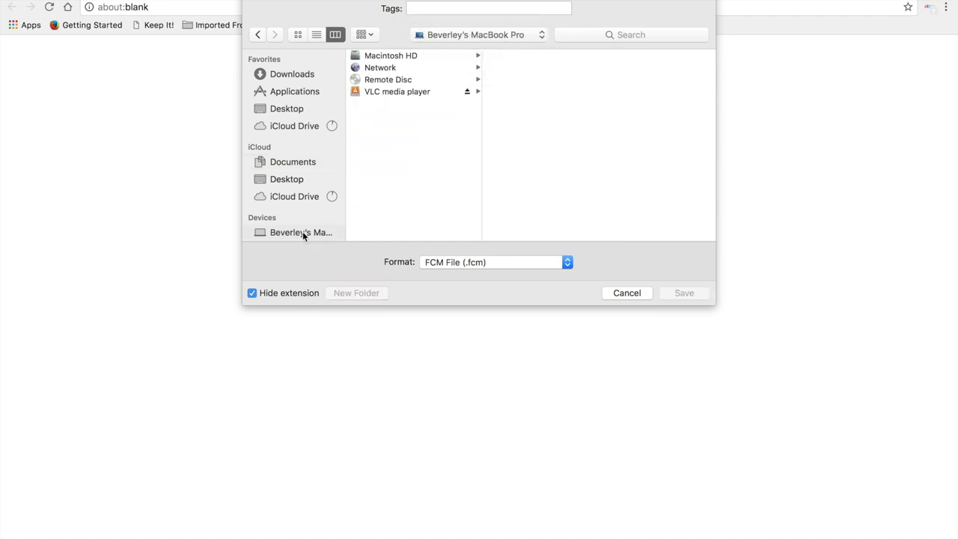
click(406, 56)
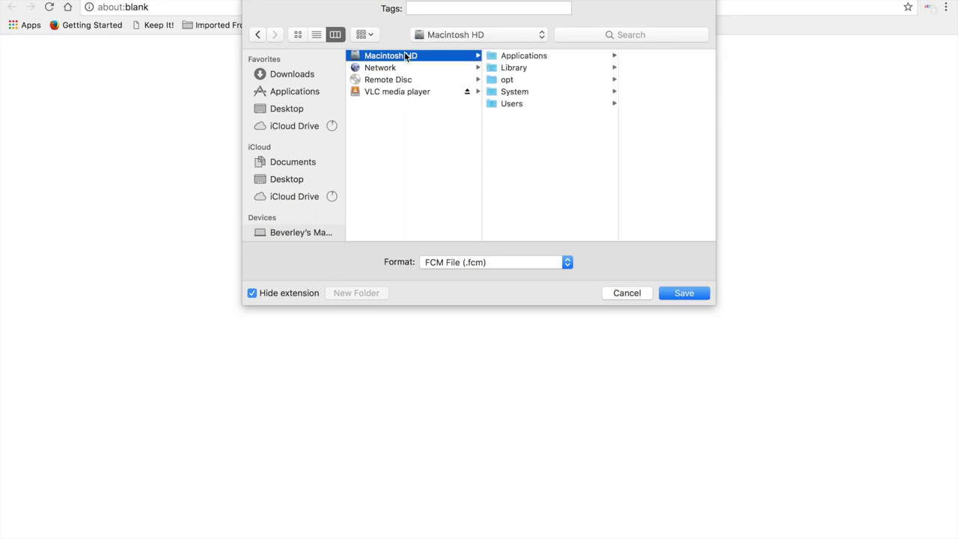
click(518, 104)
click(646, 53)
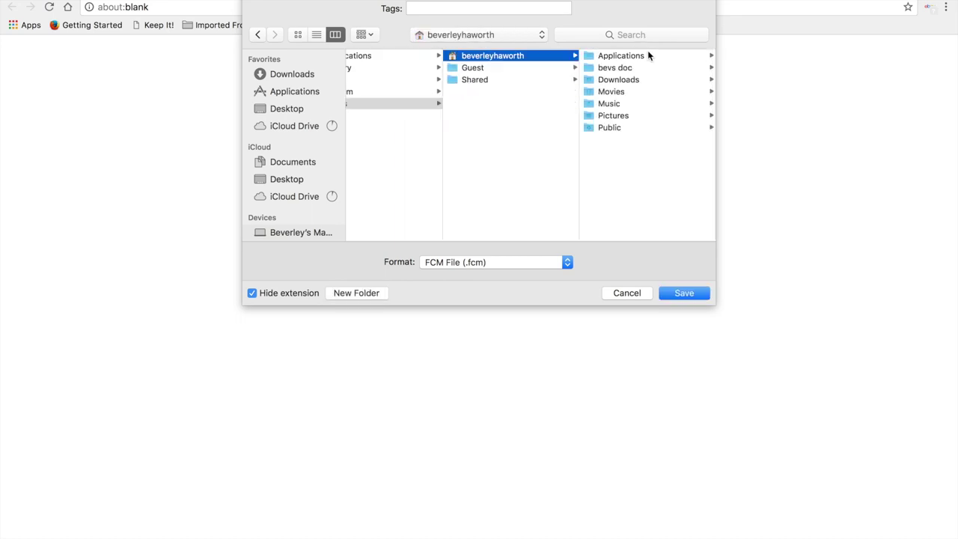
click(612, 69)
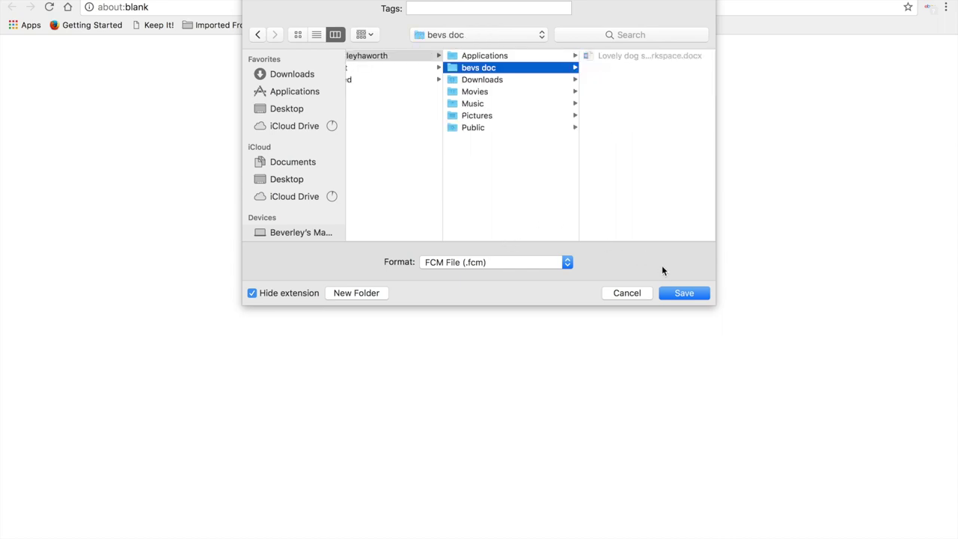
click(681, 295)
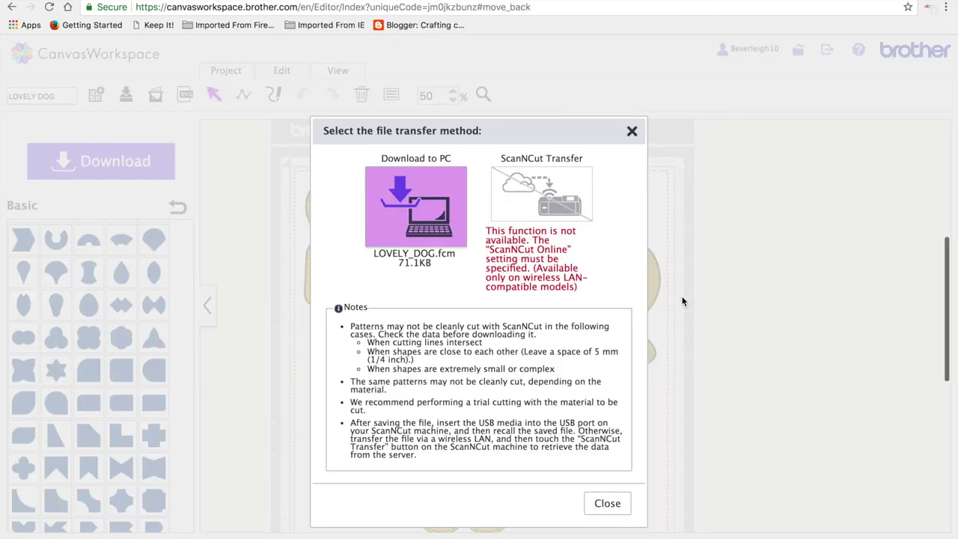
Close the file transfer dialog and drag the assembled dog off the mat, to its right
click(617, 503)
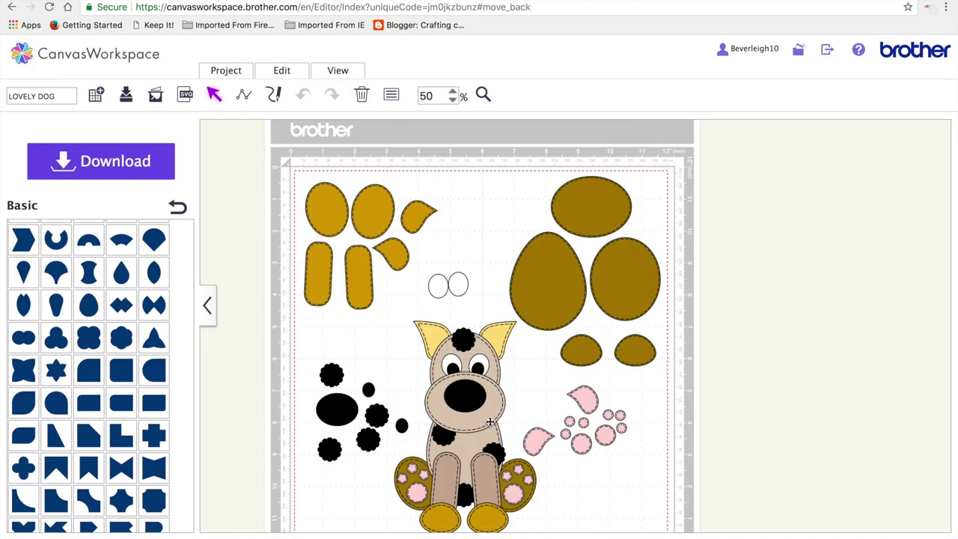
drag(465, 405, 773, 237)
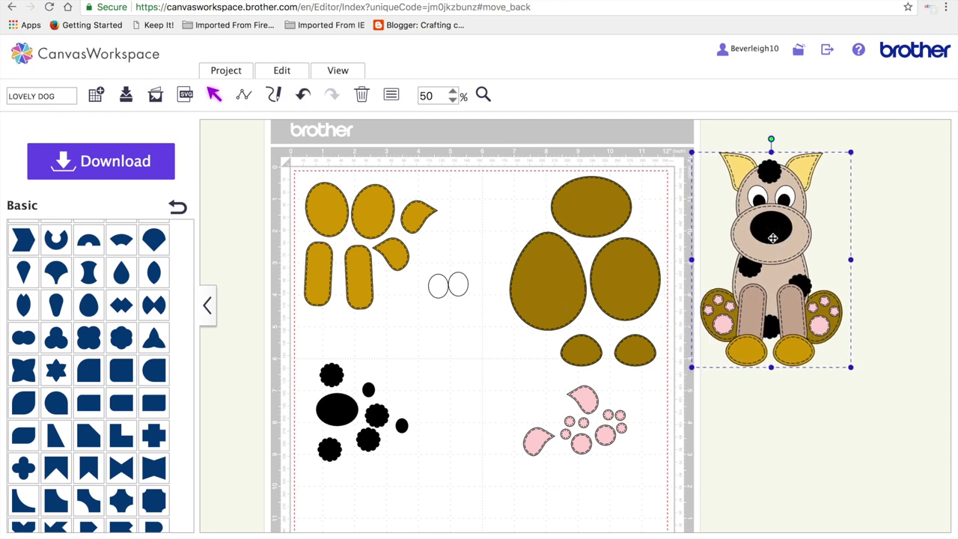